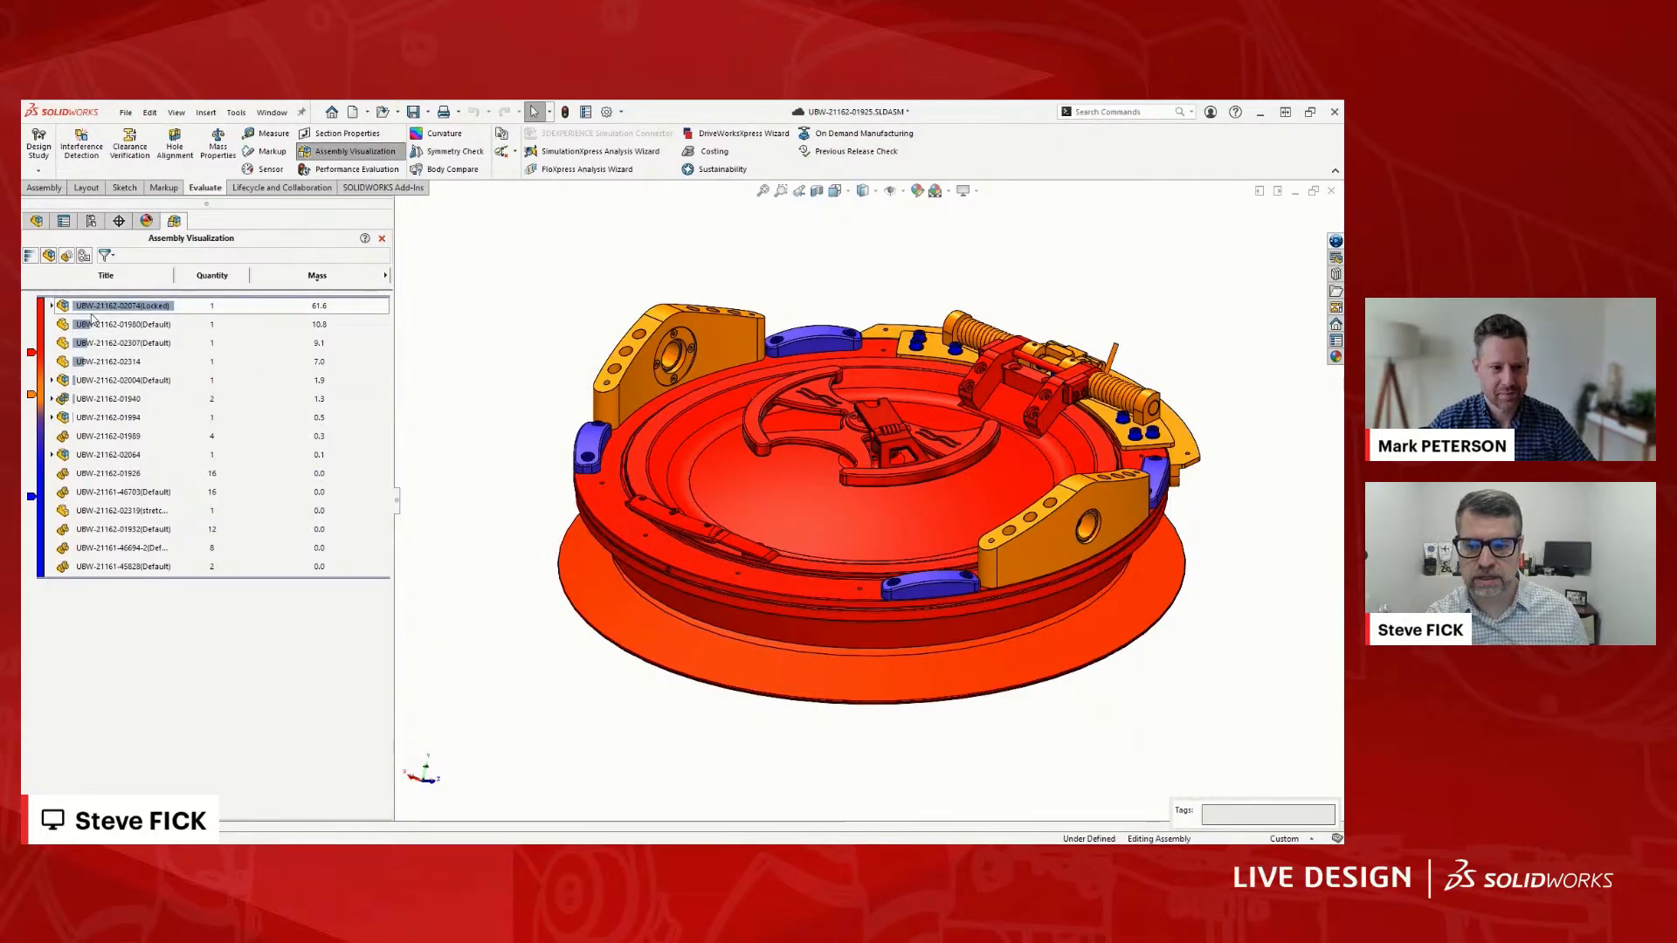
- Sort the component list by quantity to compare part counts, then sort it by mass with the heaviest components first
left_click(48, 255)
left_click(49, 255)
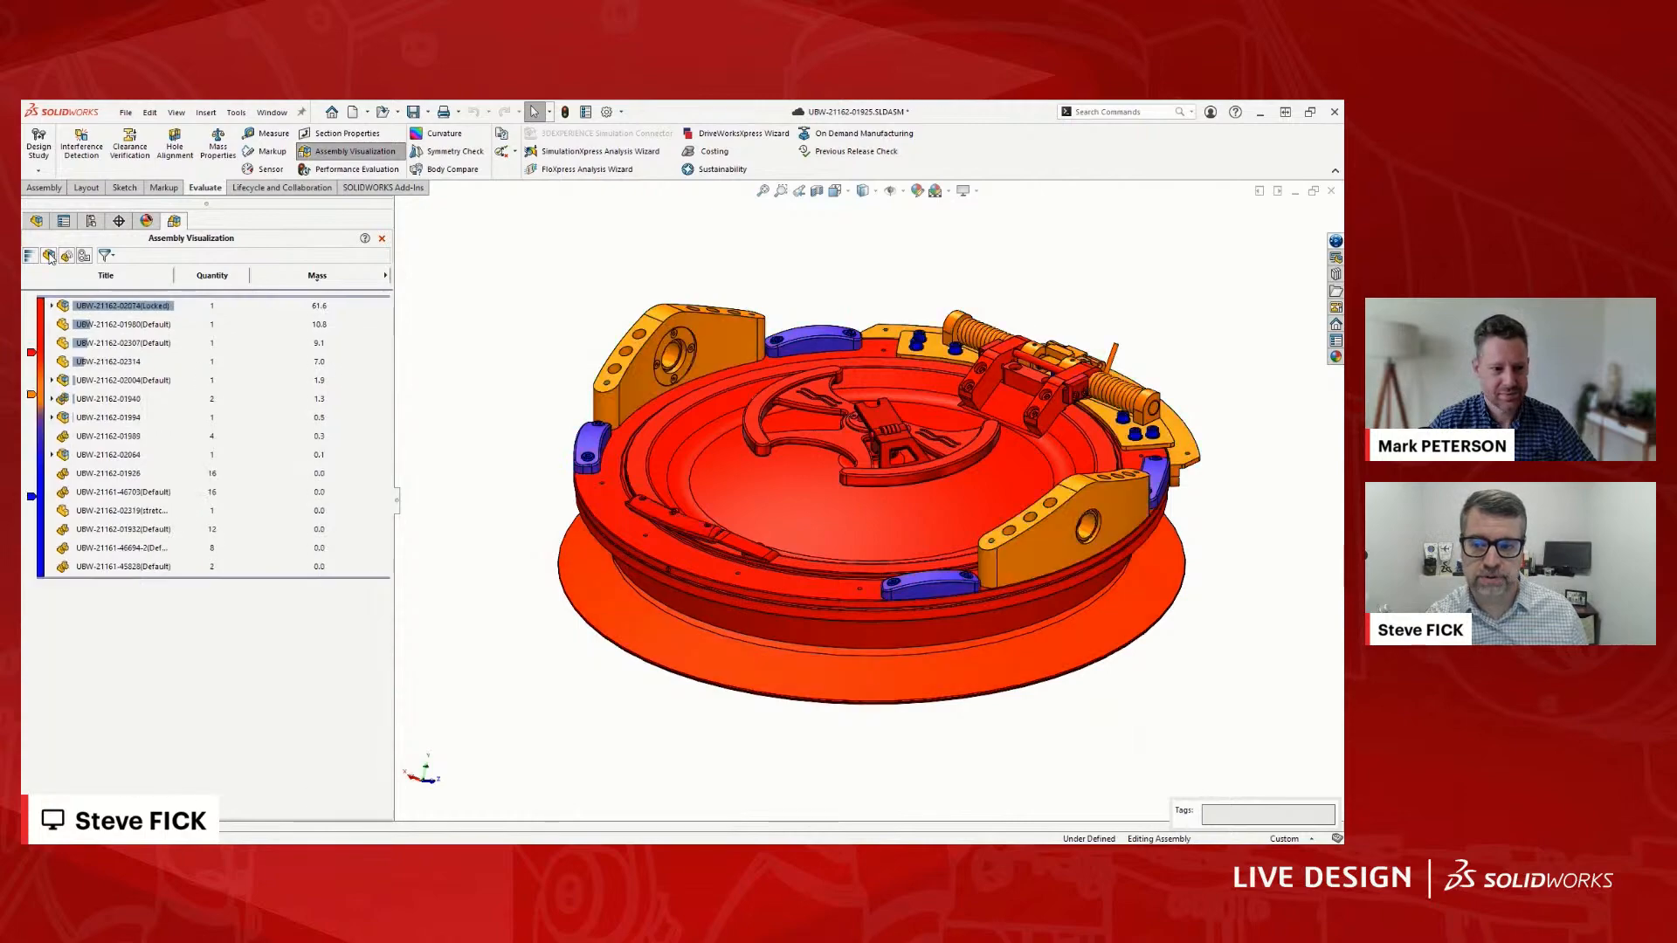
left_click(27, 352)
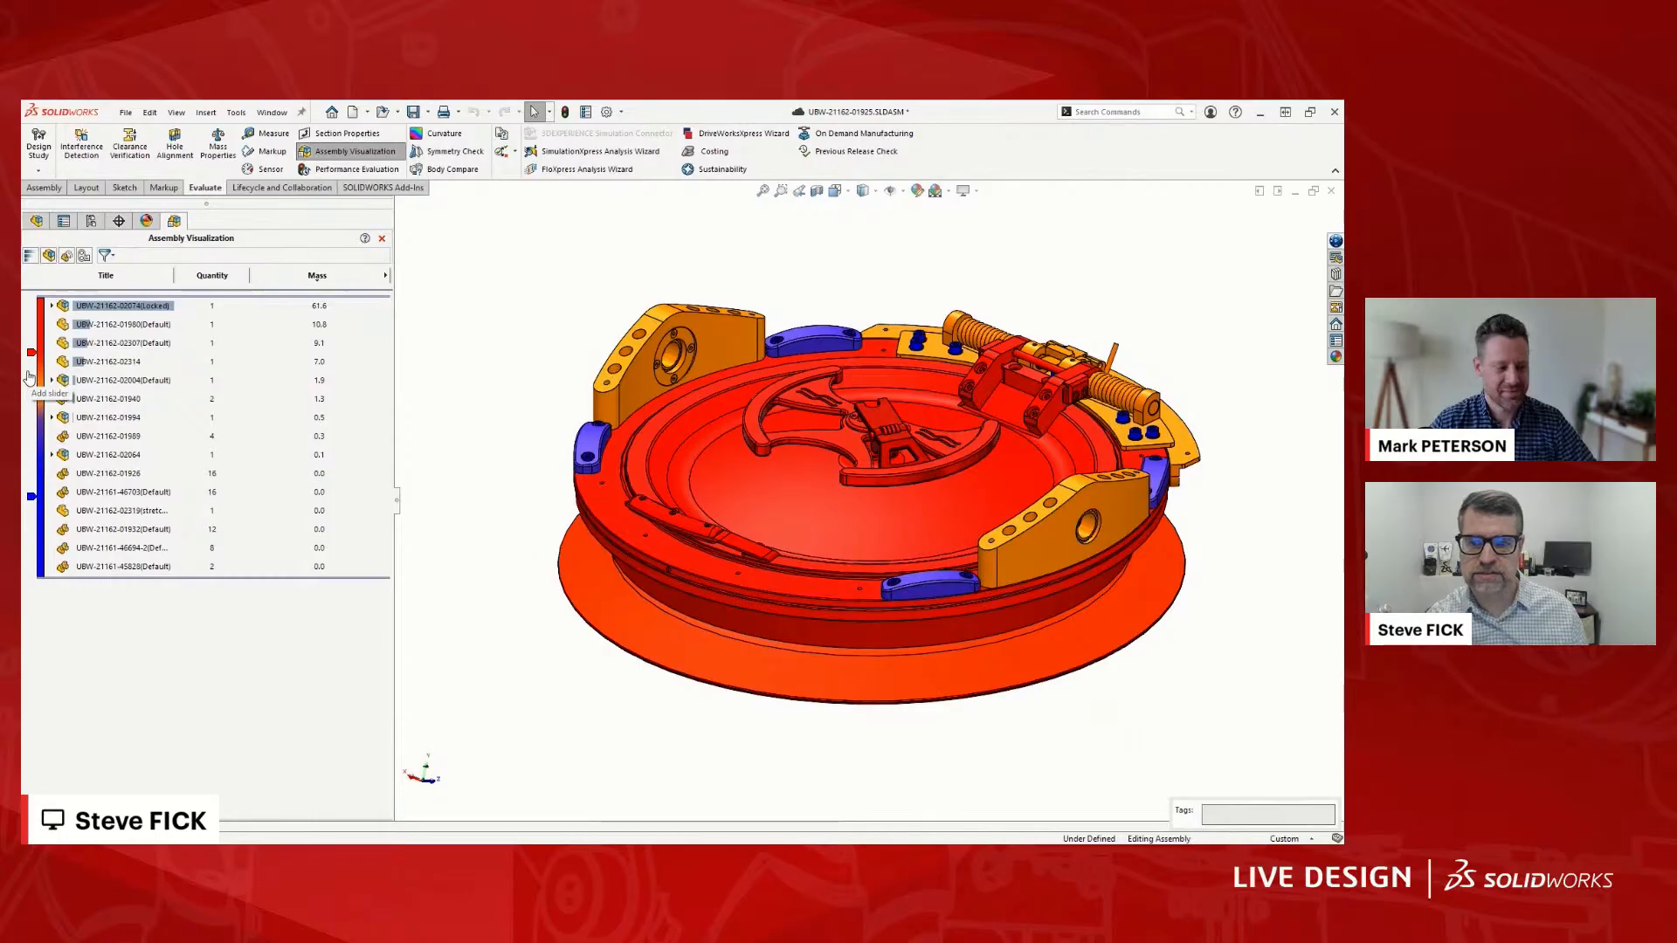
left_click(208, 277)
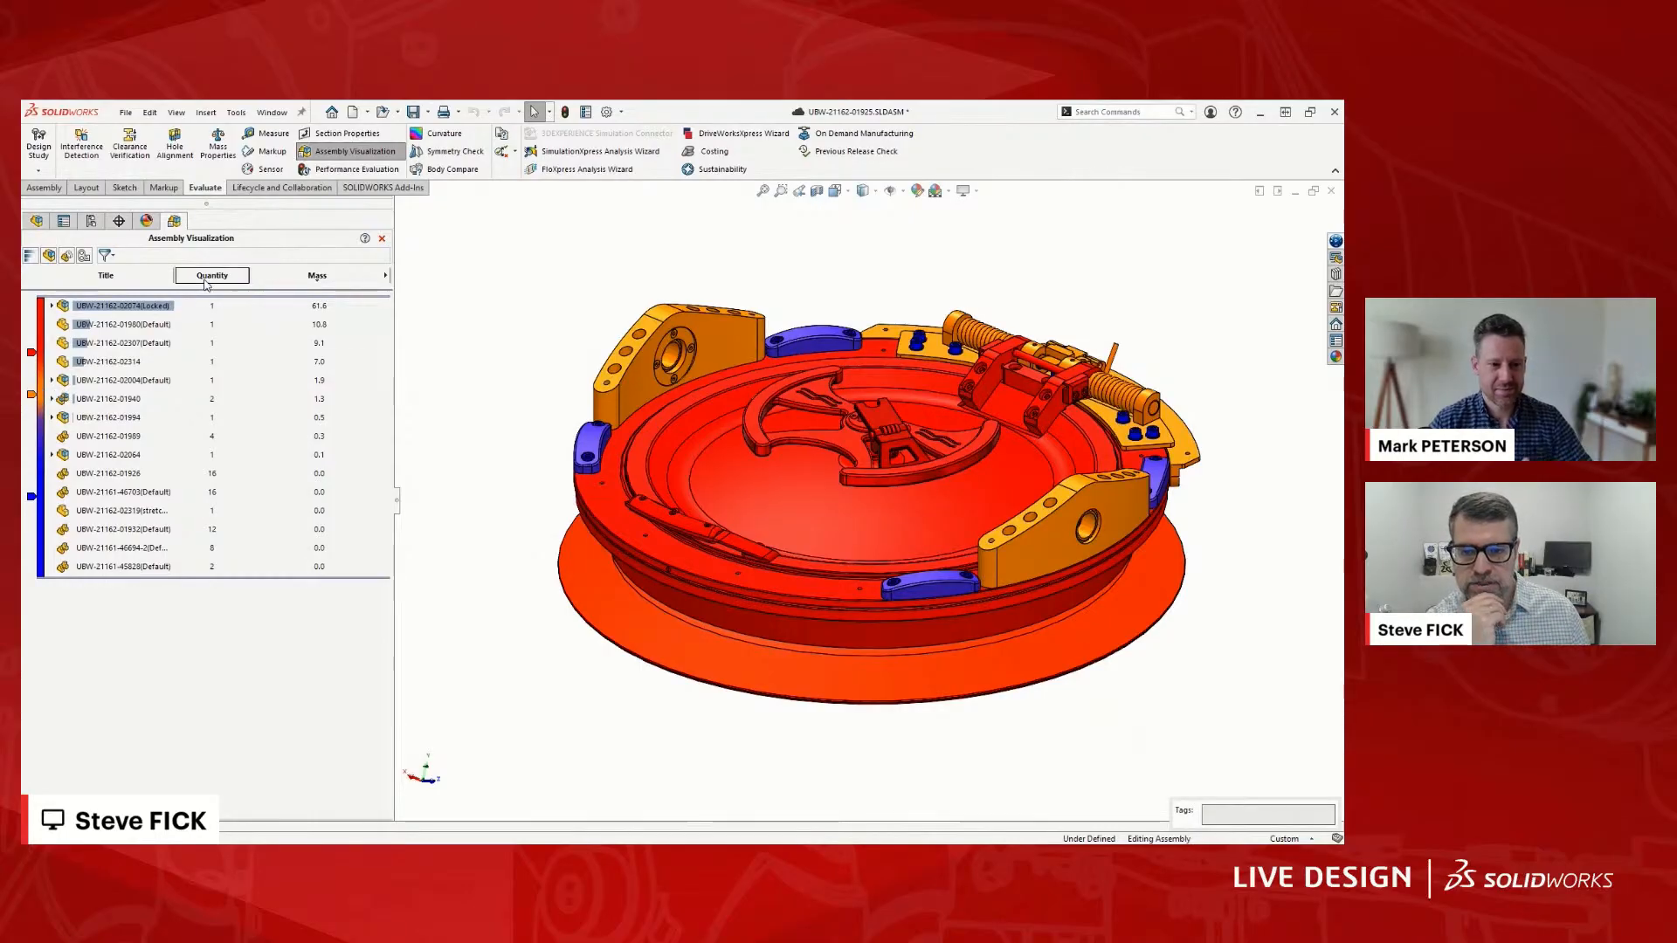
left_click(207, 276)
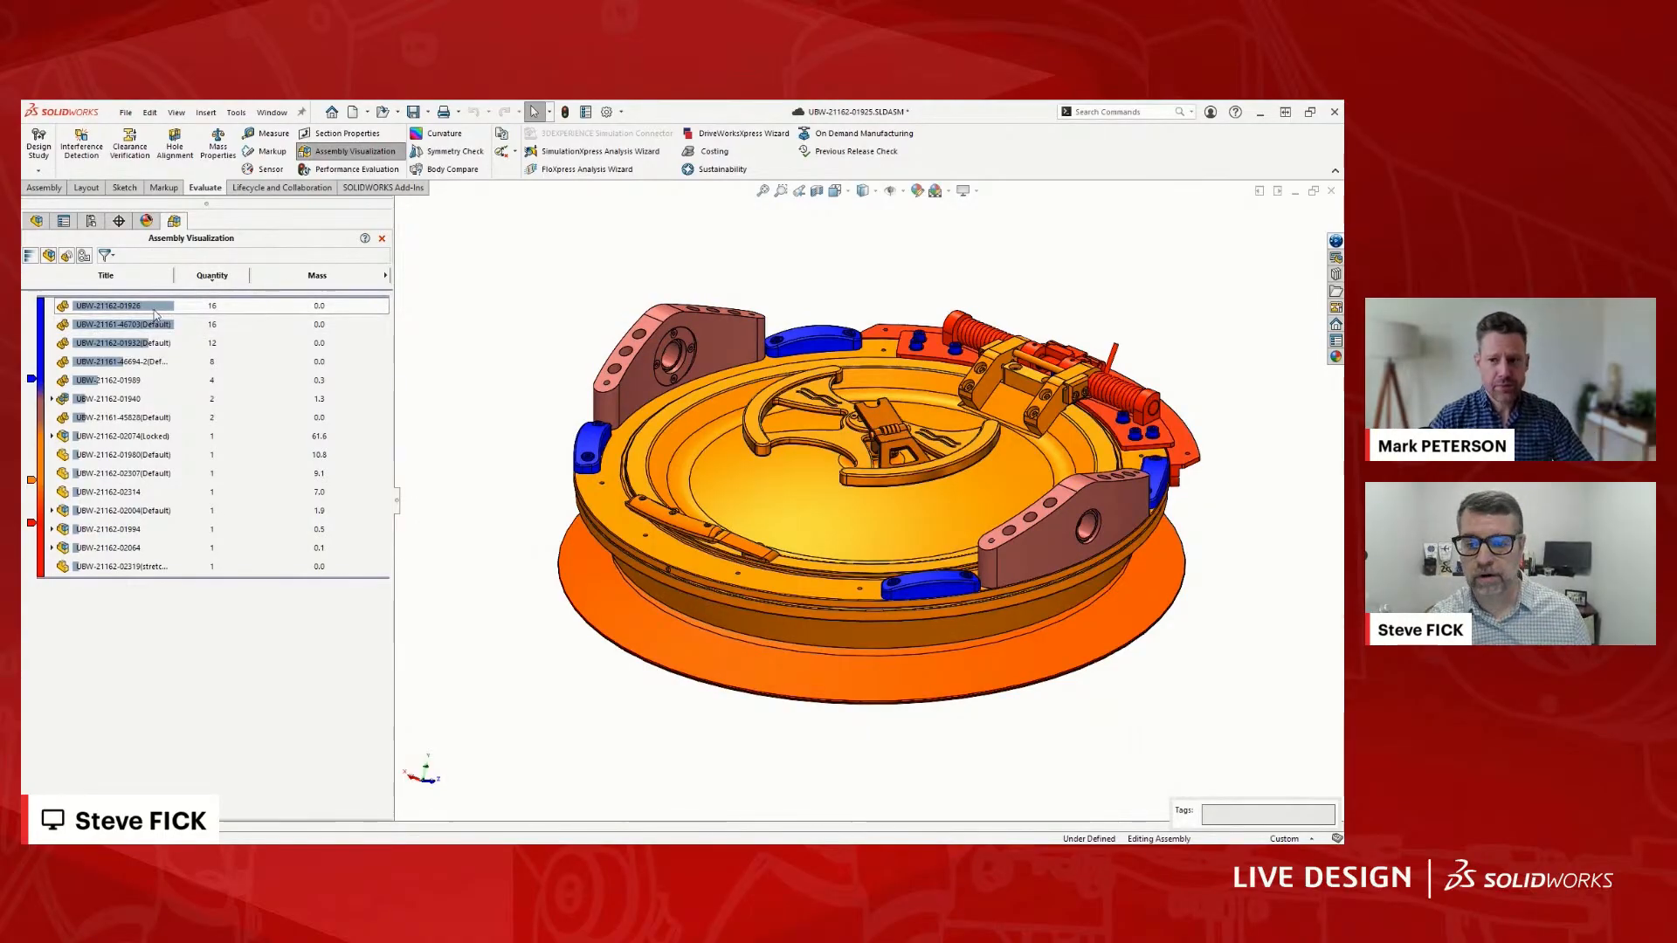
left_click(304, 279)
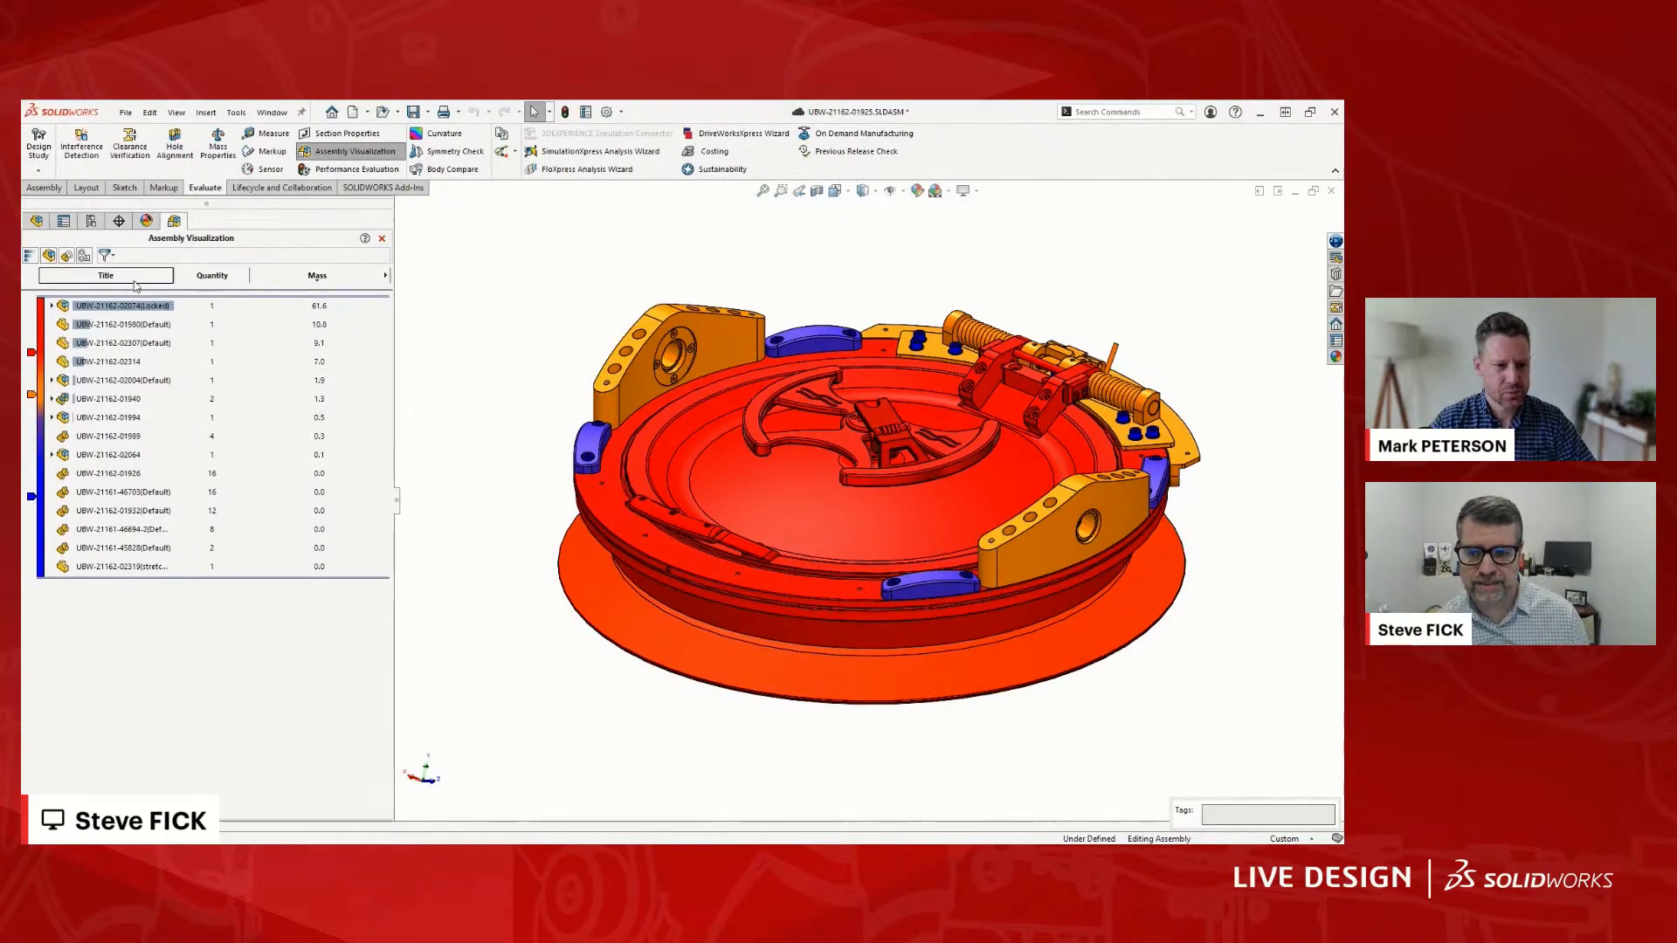
- Switch the visualization to performance analysis and sort the components by total graphics triangles, highest first
left_click(85, 256)
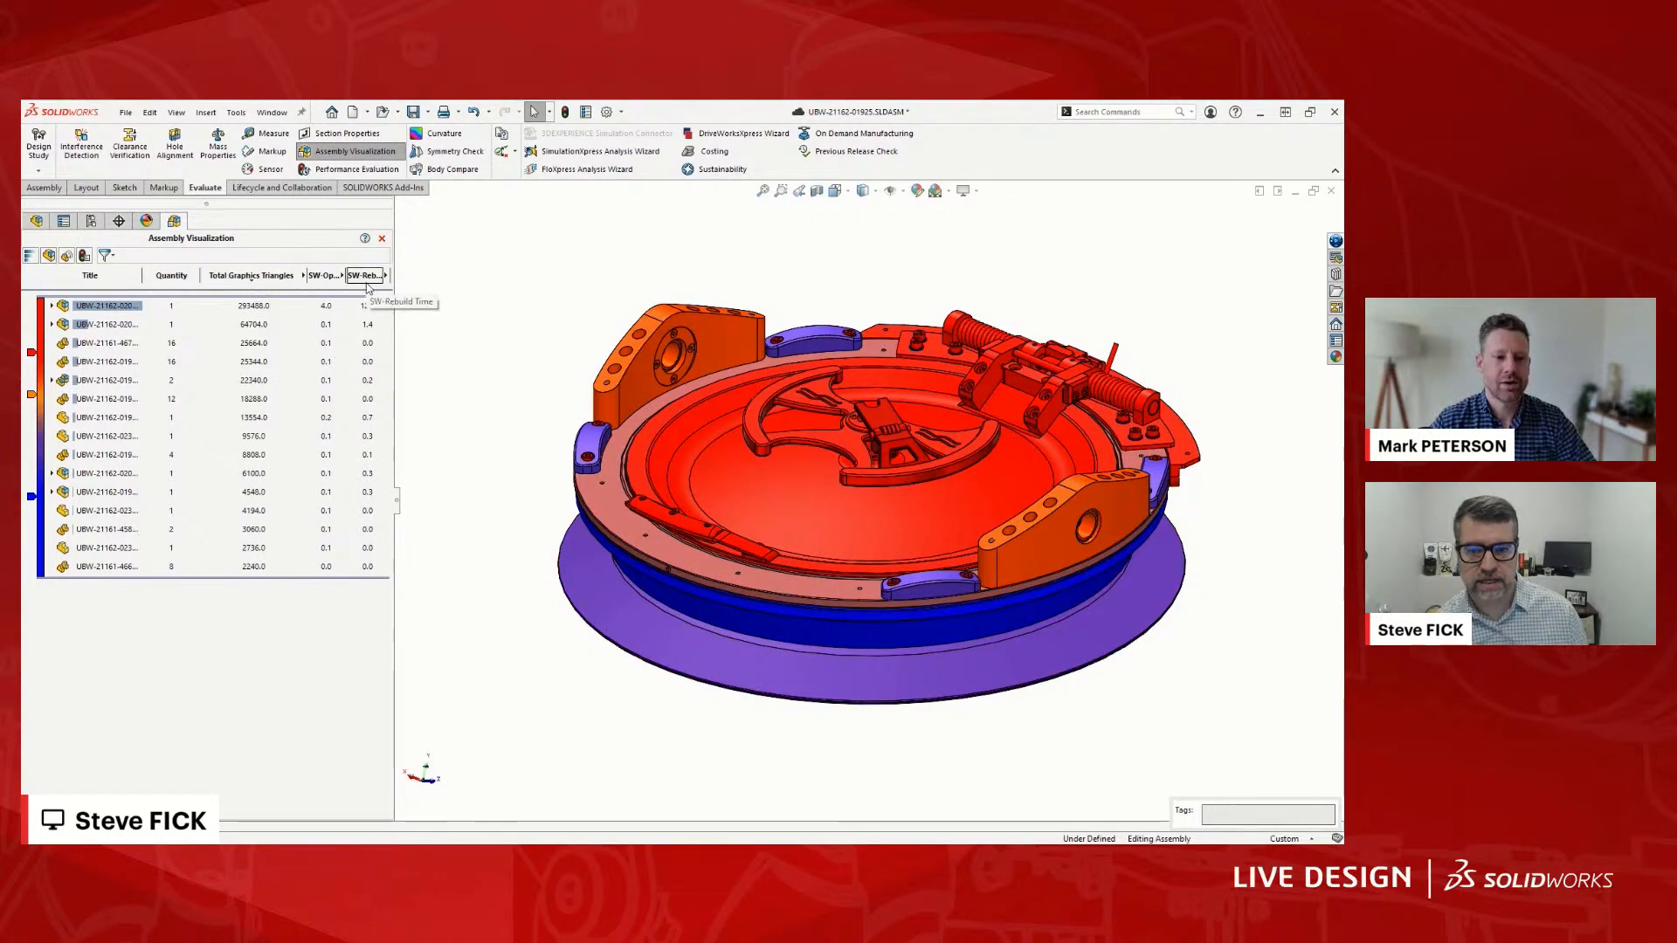
left_click(267, 282)
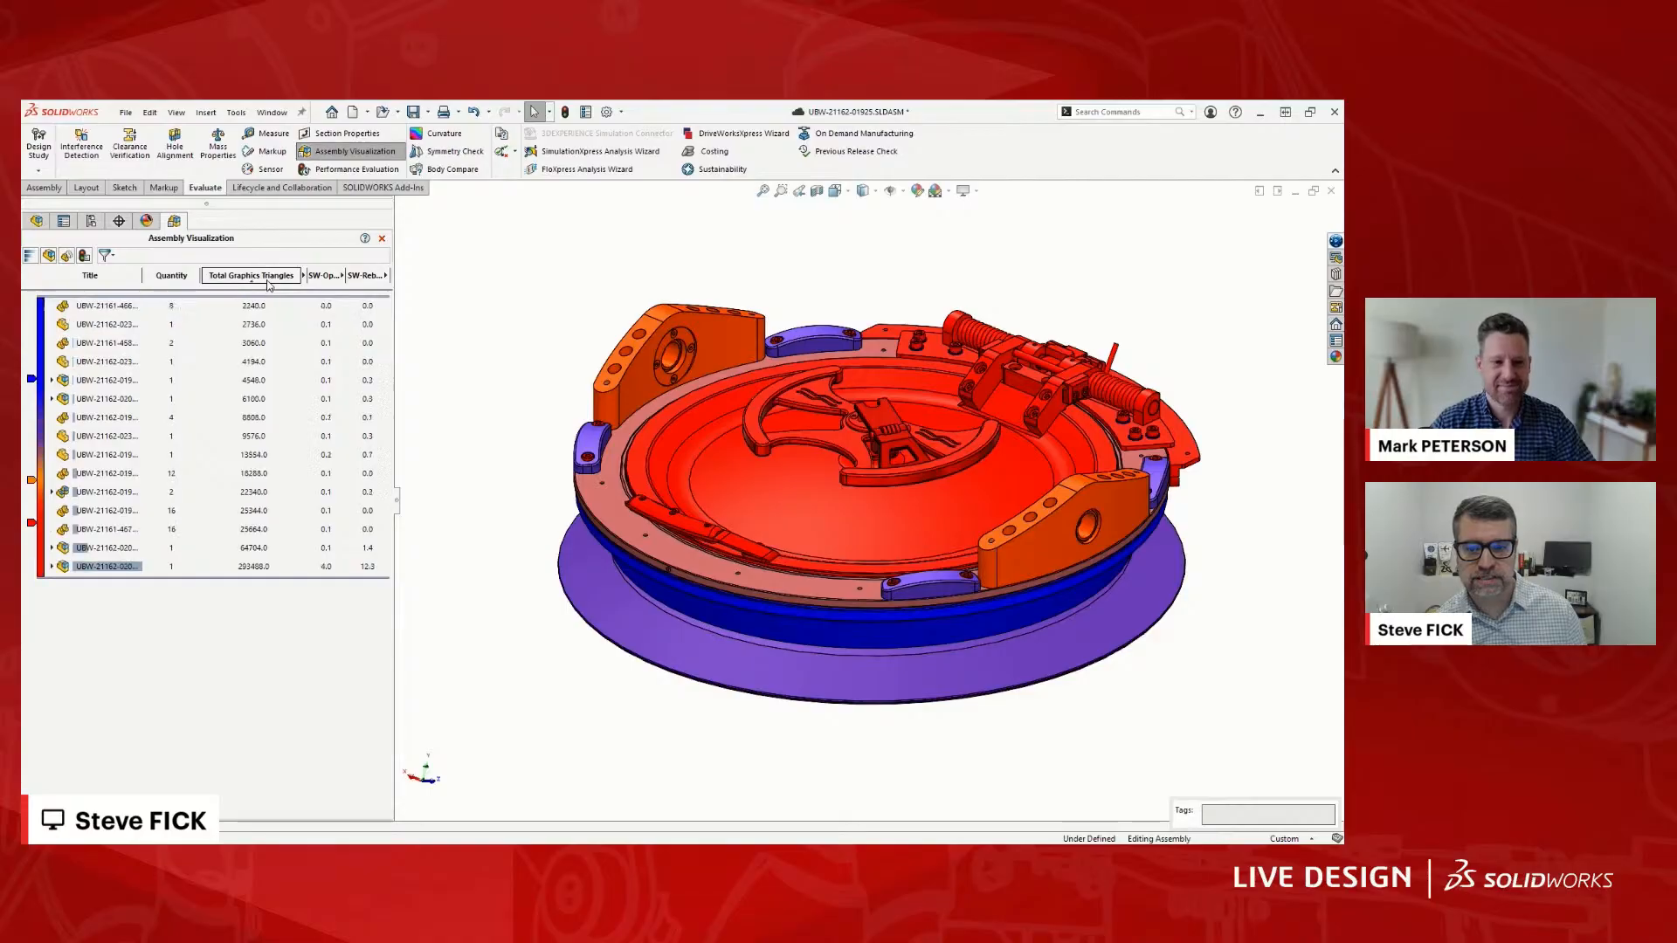
left_click(268, 282)
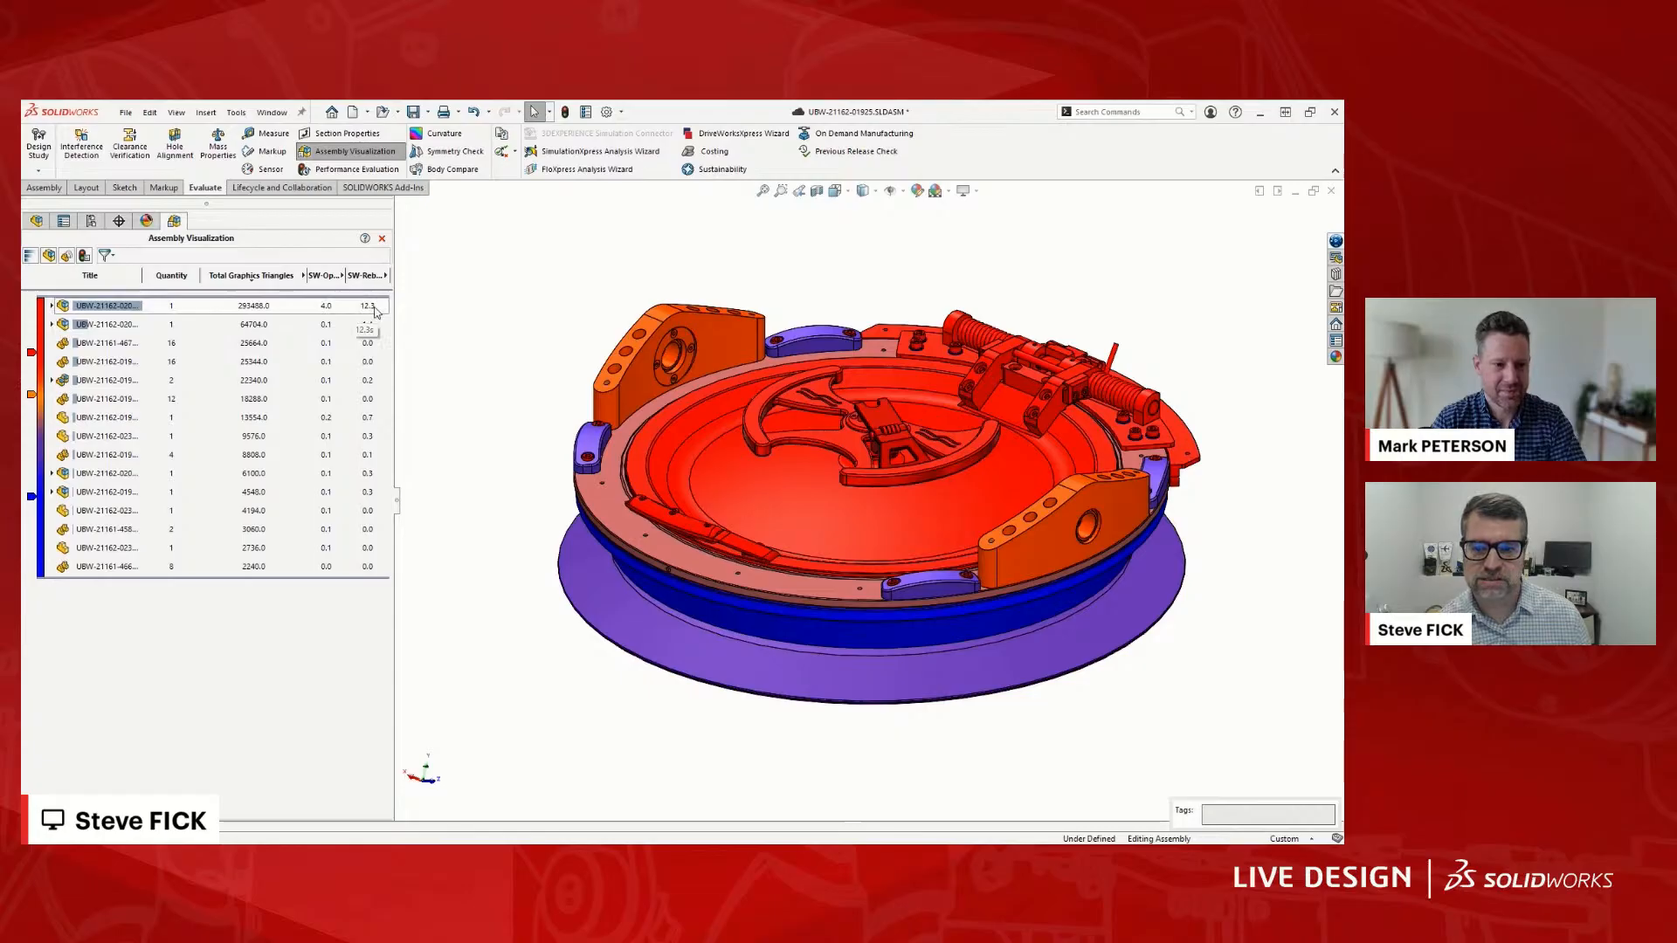
- Expand the subassembly with the most graphics triangles down to its nested subassembly, highlight its heaviest part in the model, and collapse the levels
left_click(52, 307)
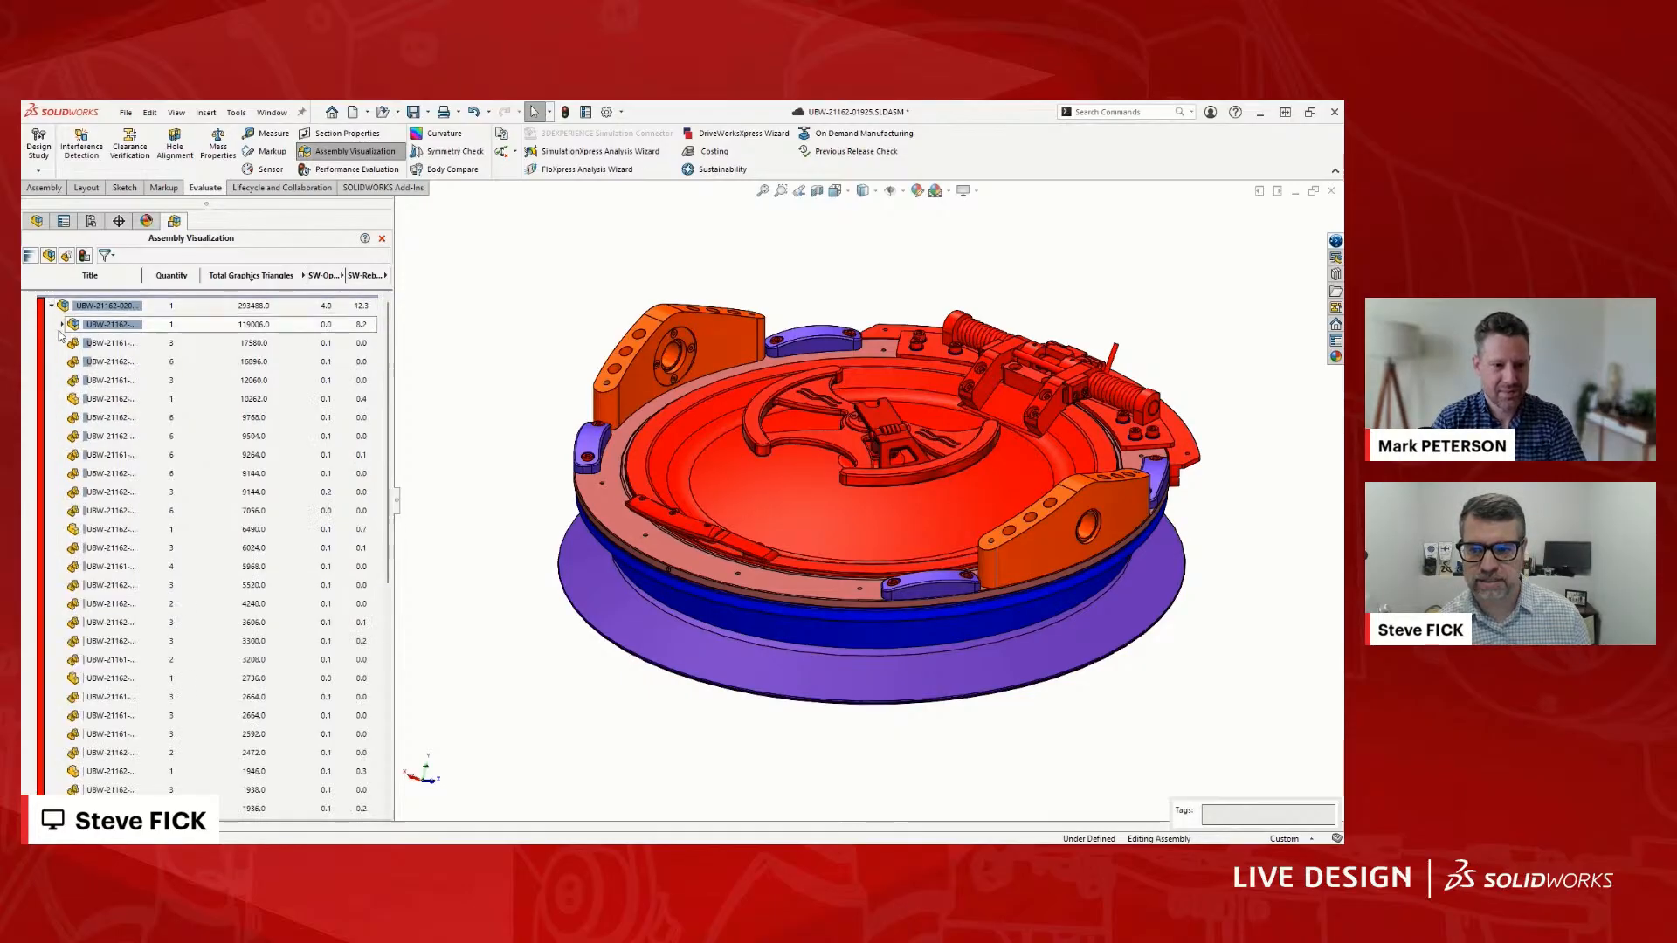
left_click(63, 326)
left_click(87, 349)
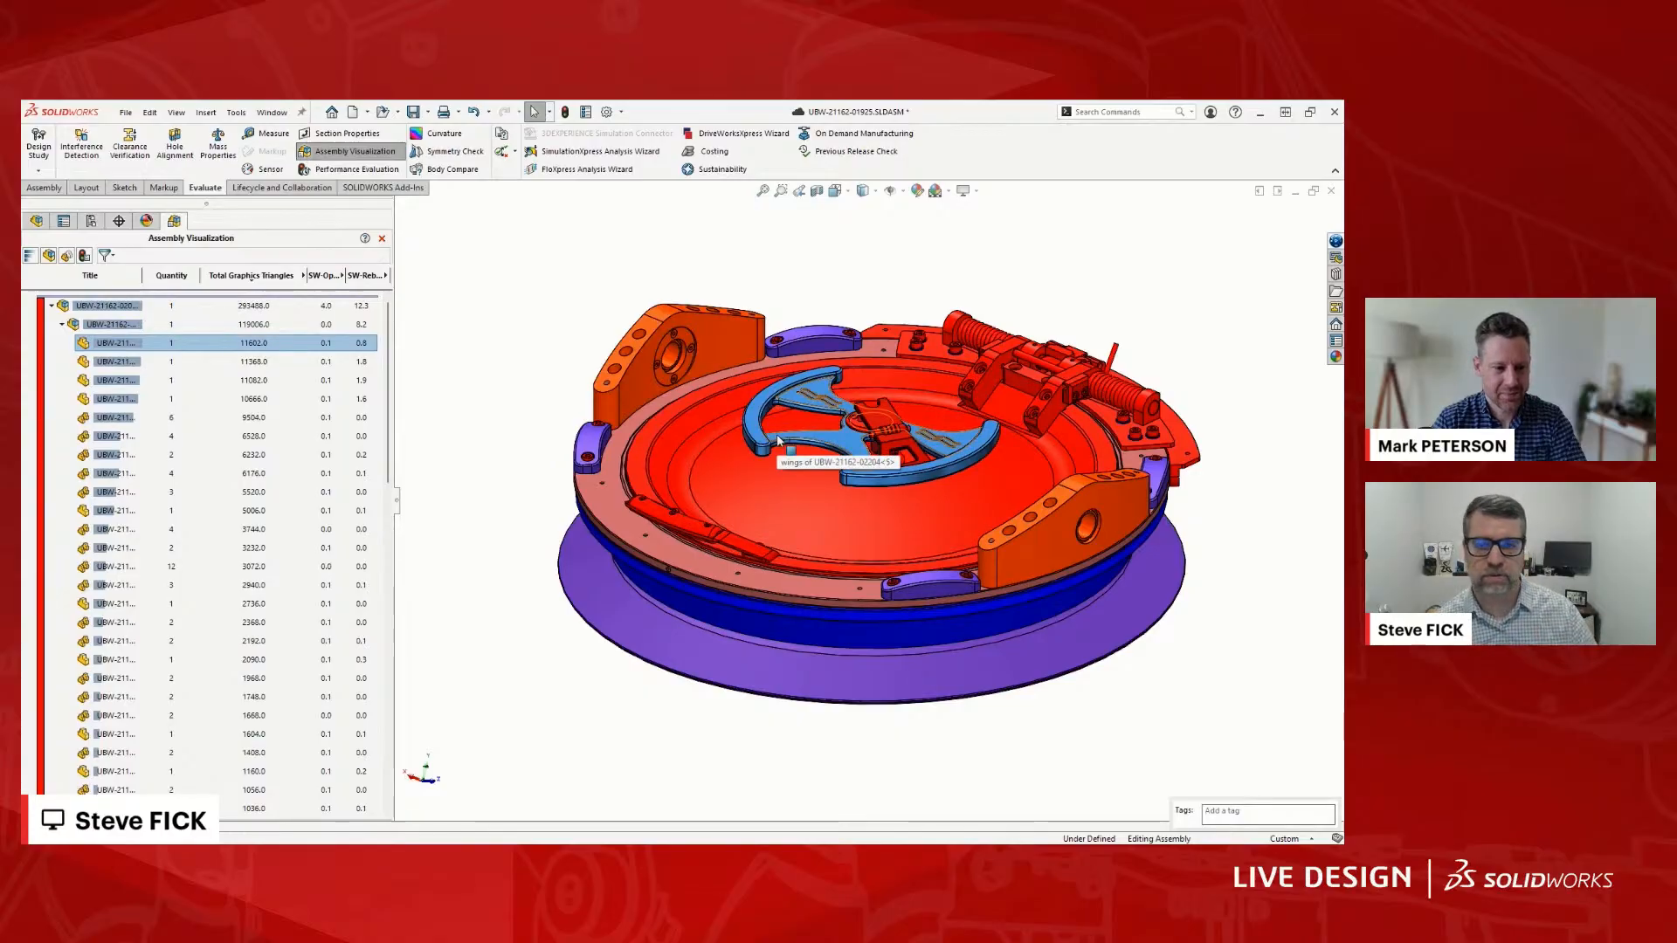
left_click(62, 325)
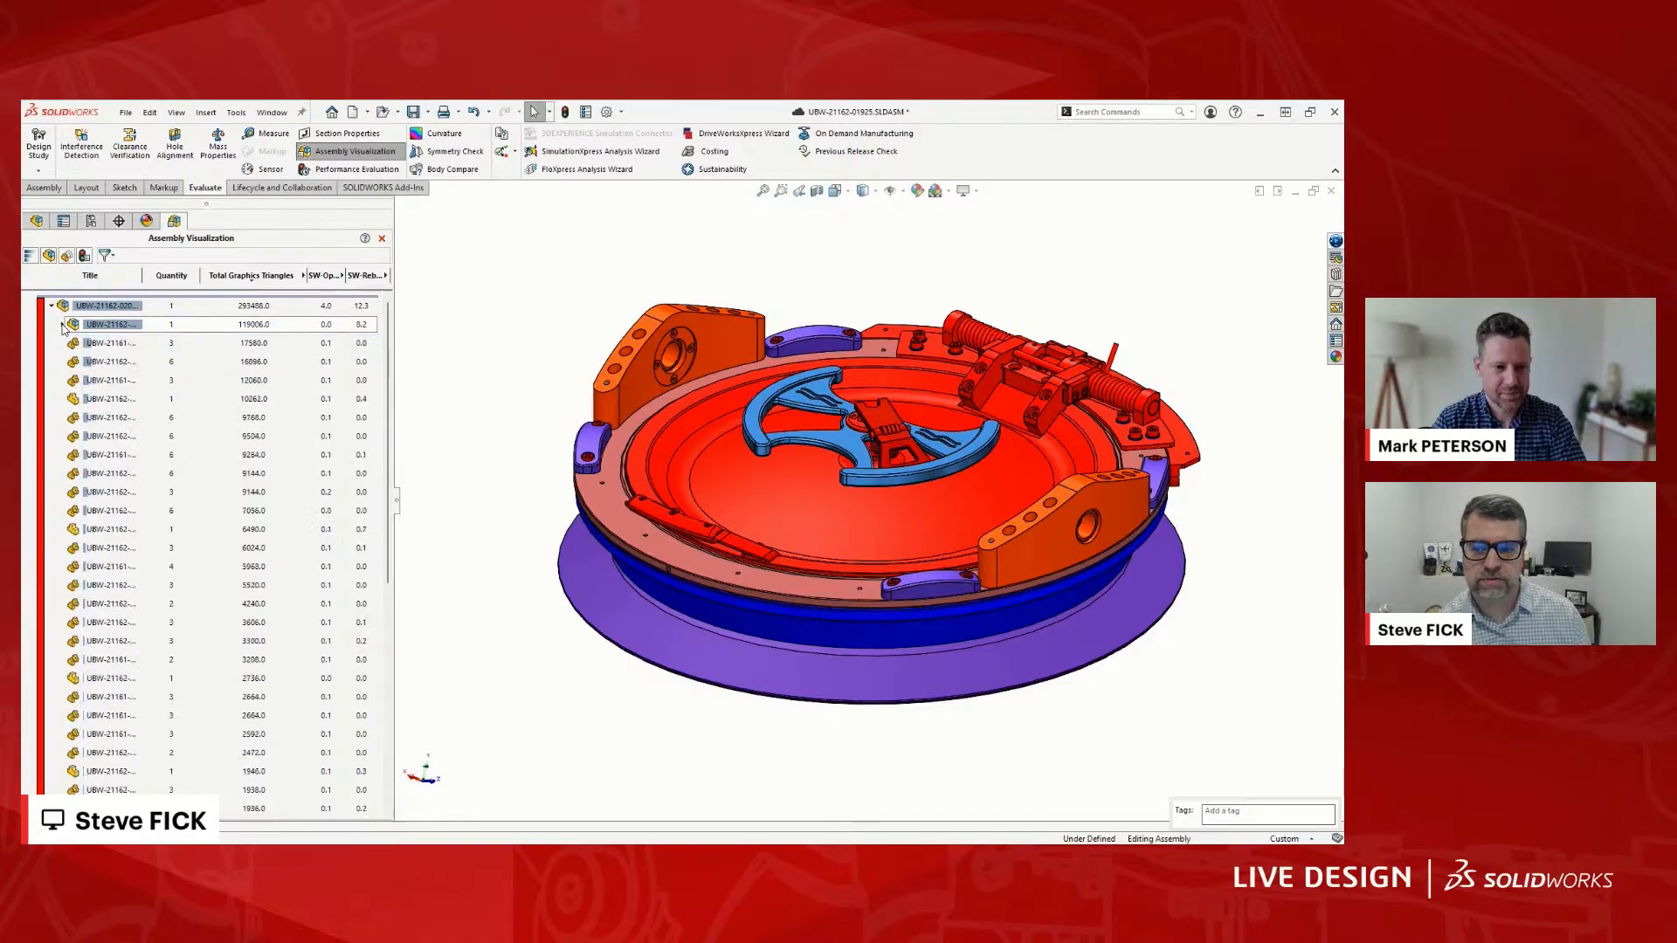
left_click(52, 307)
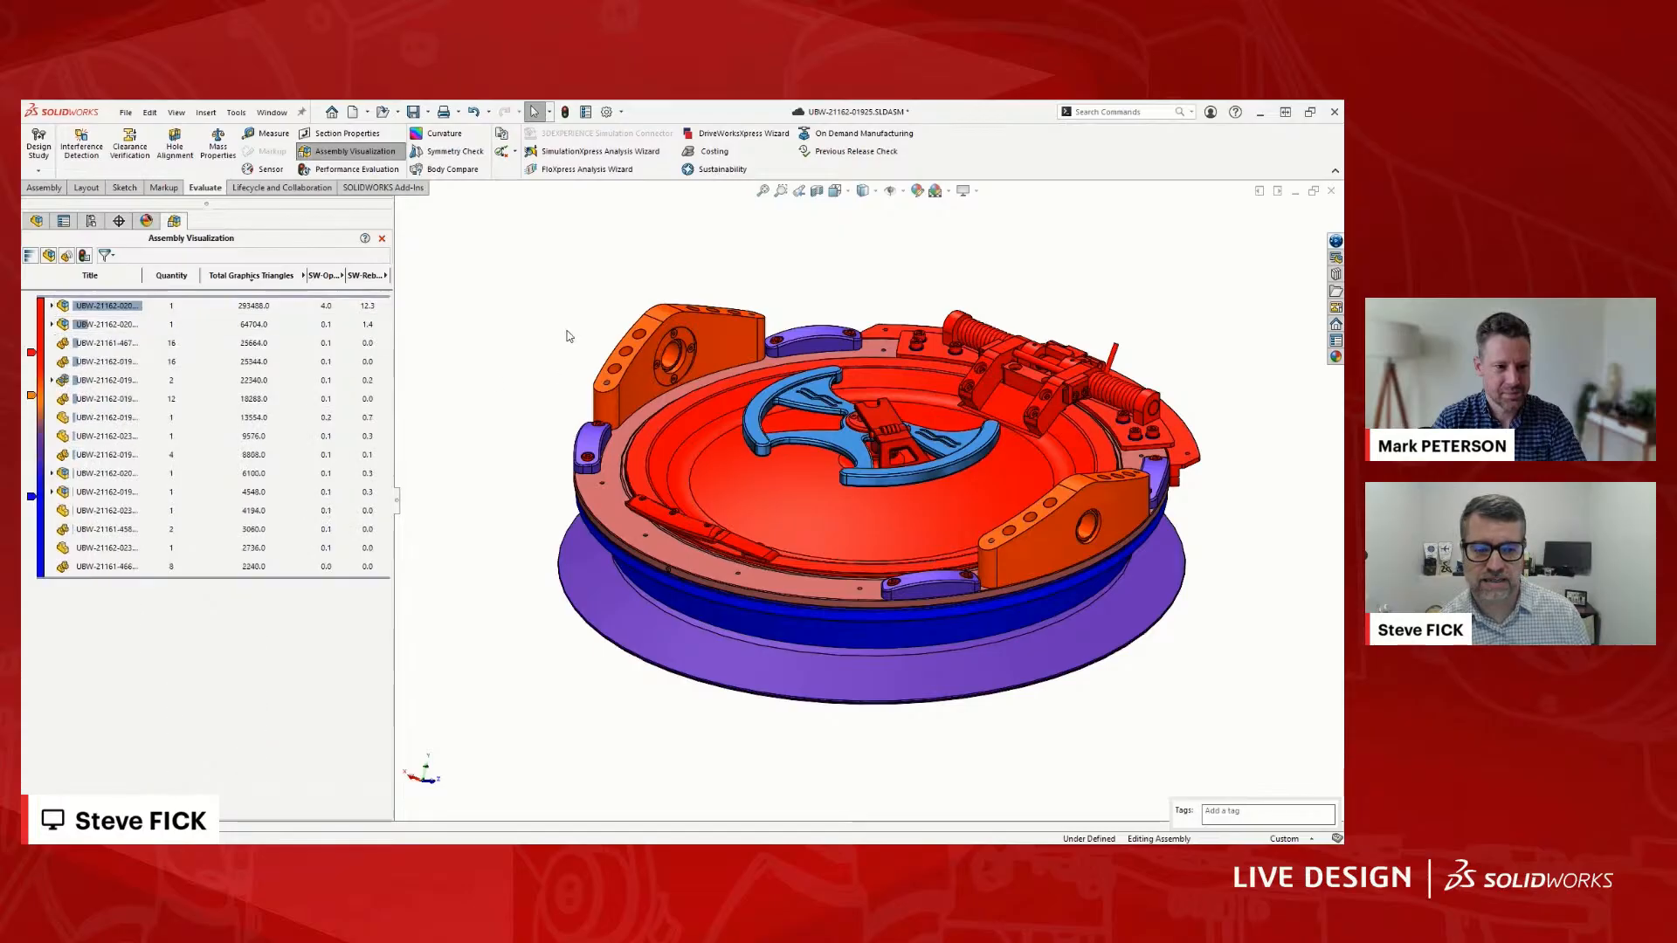
- Return from performance analysis to the mass view and add another column to the component list
middle_click_drag(664, 371, 753, 395)
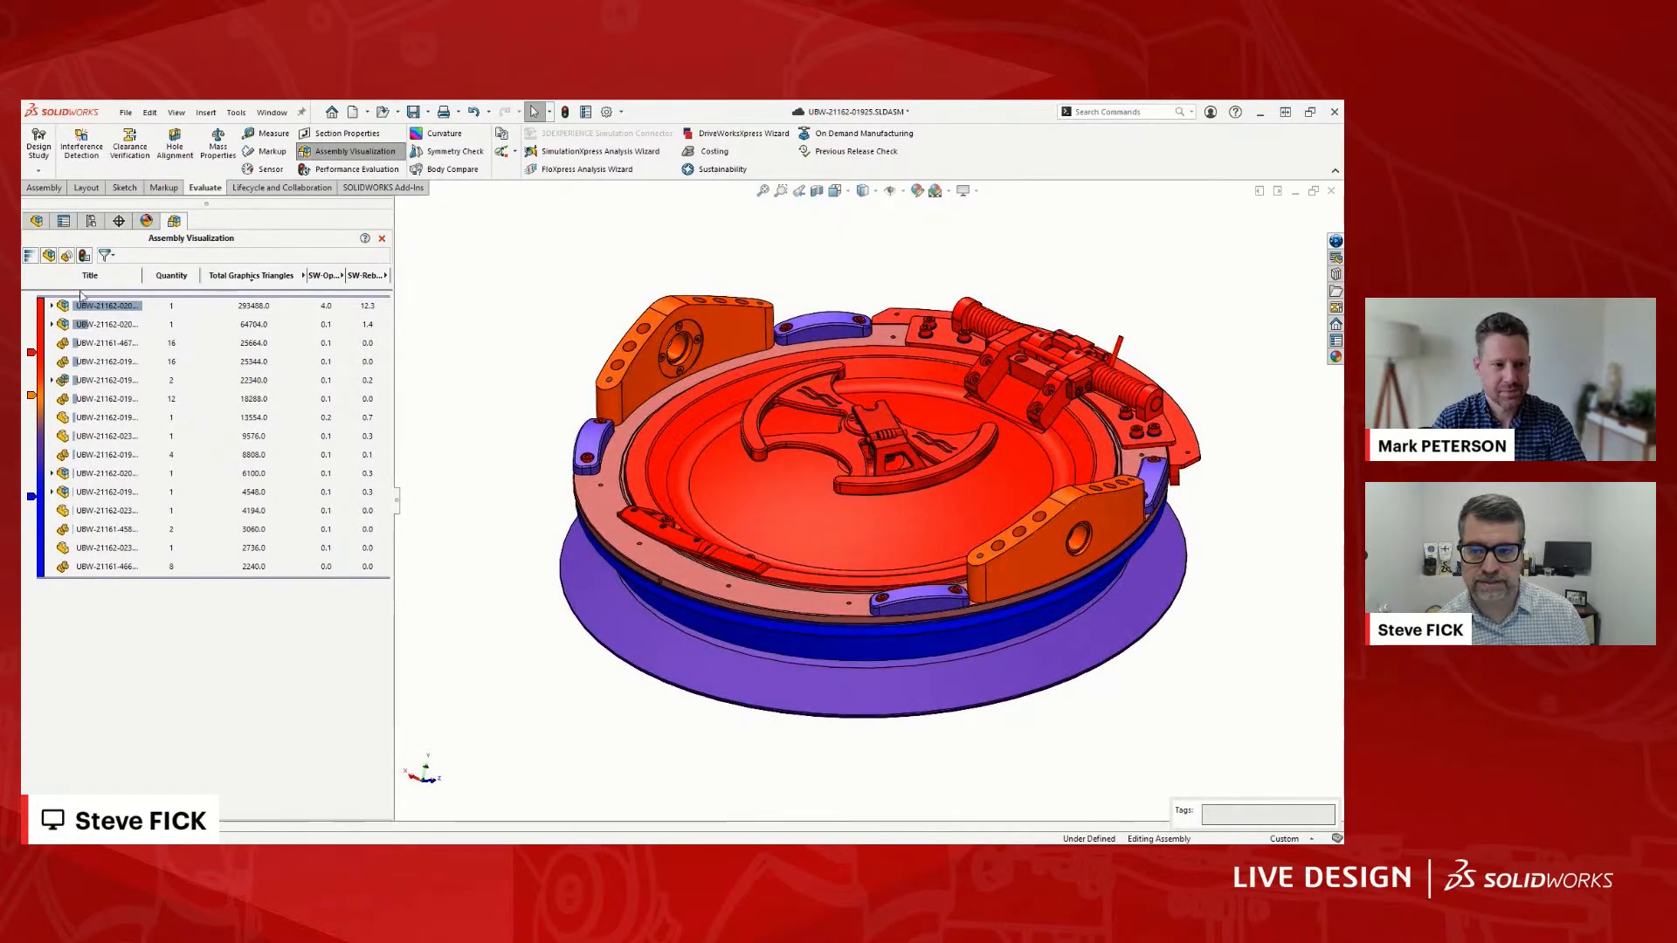
left_click(86, 257)
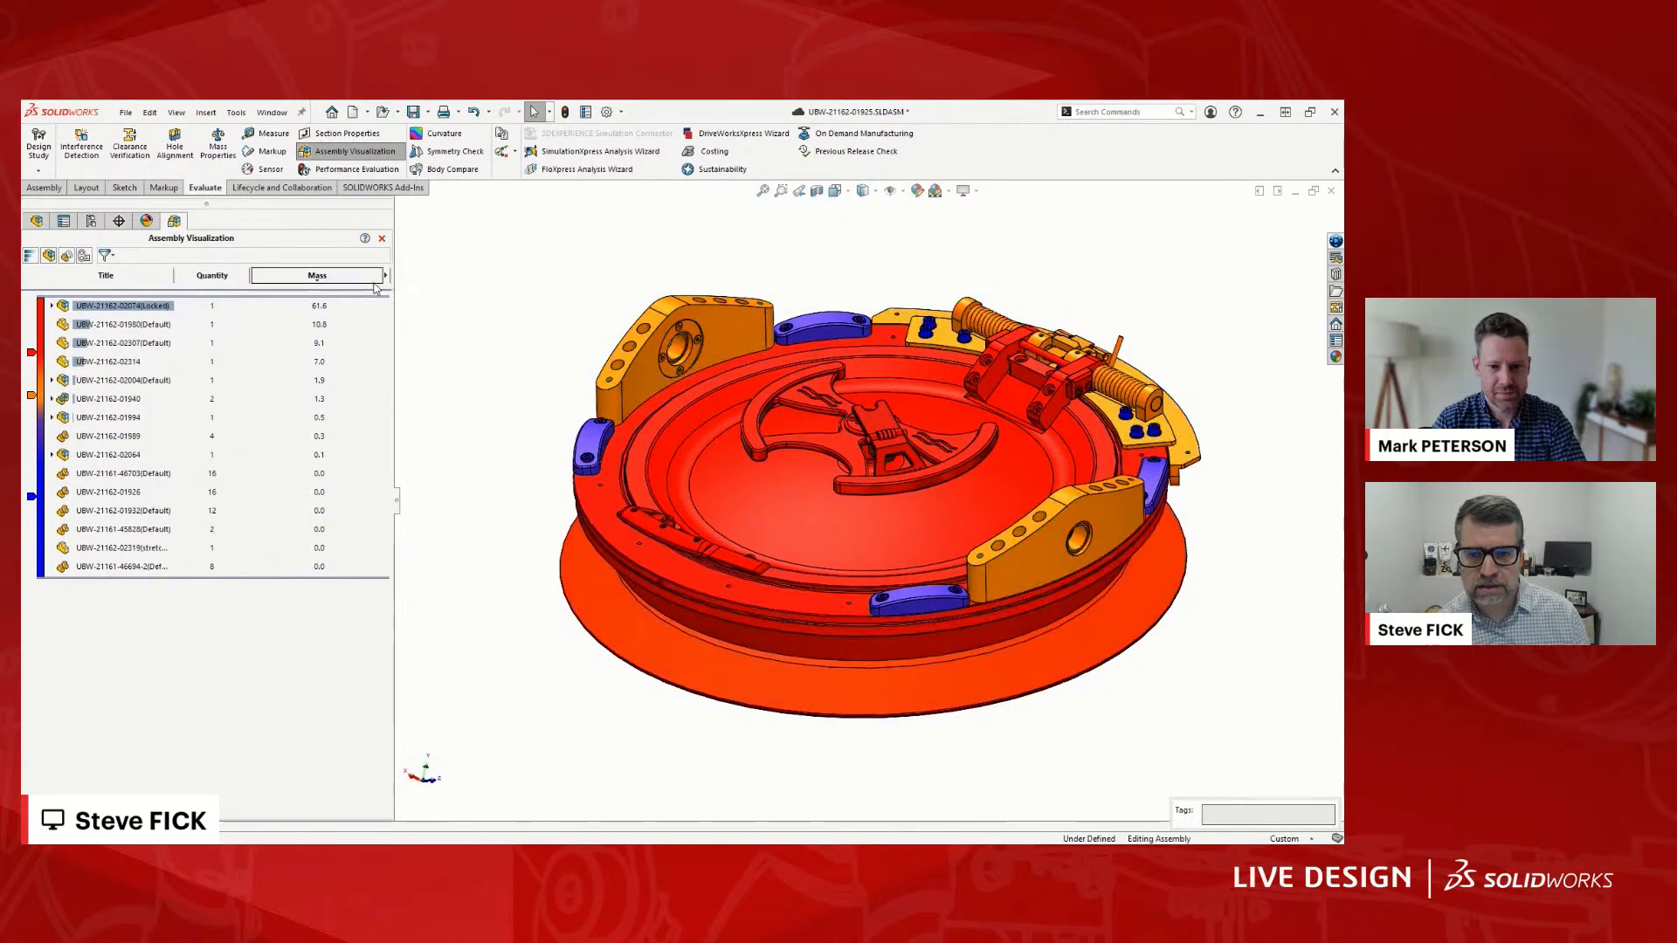
left_click(385, 277)
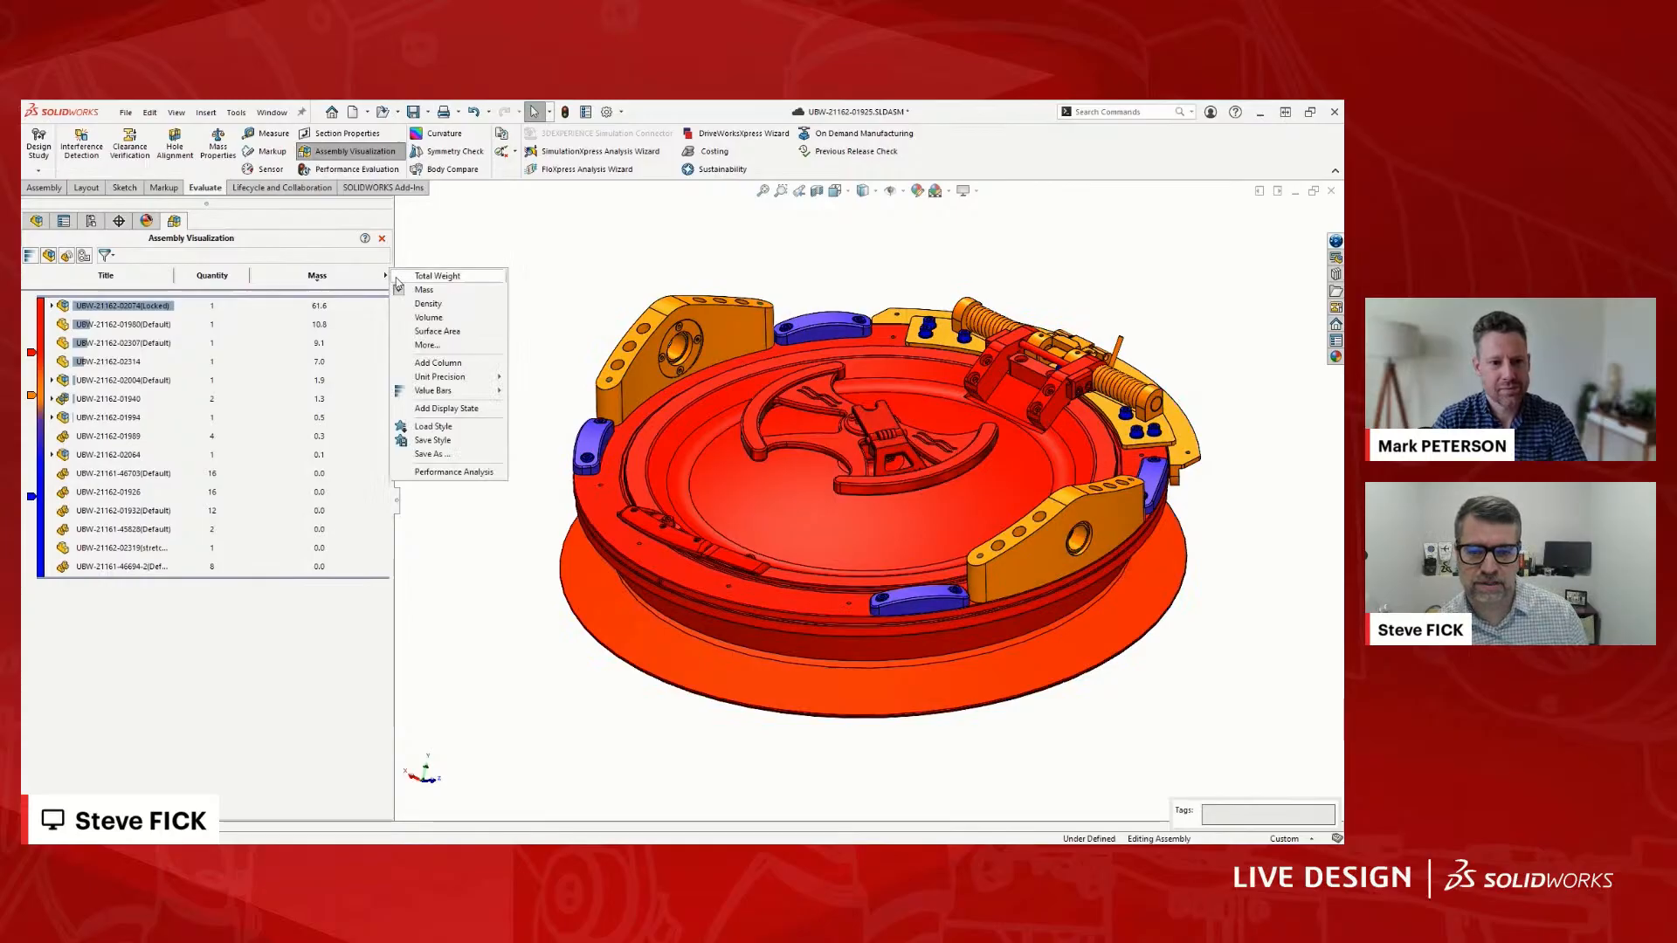
left_click(435, 362)
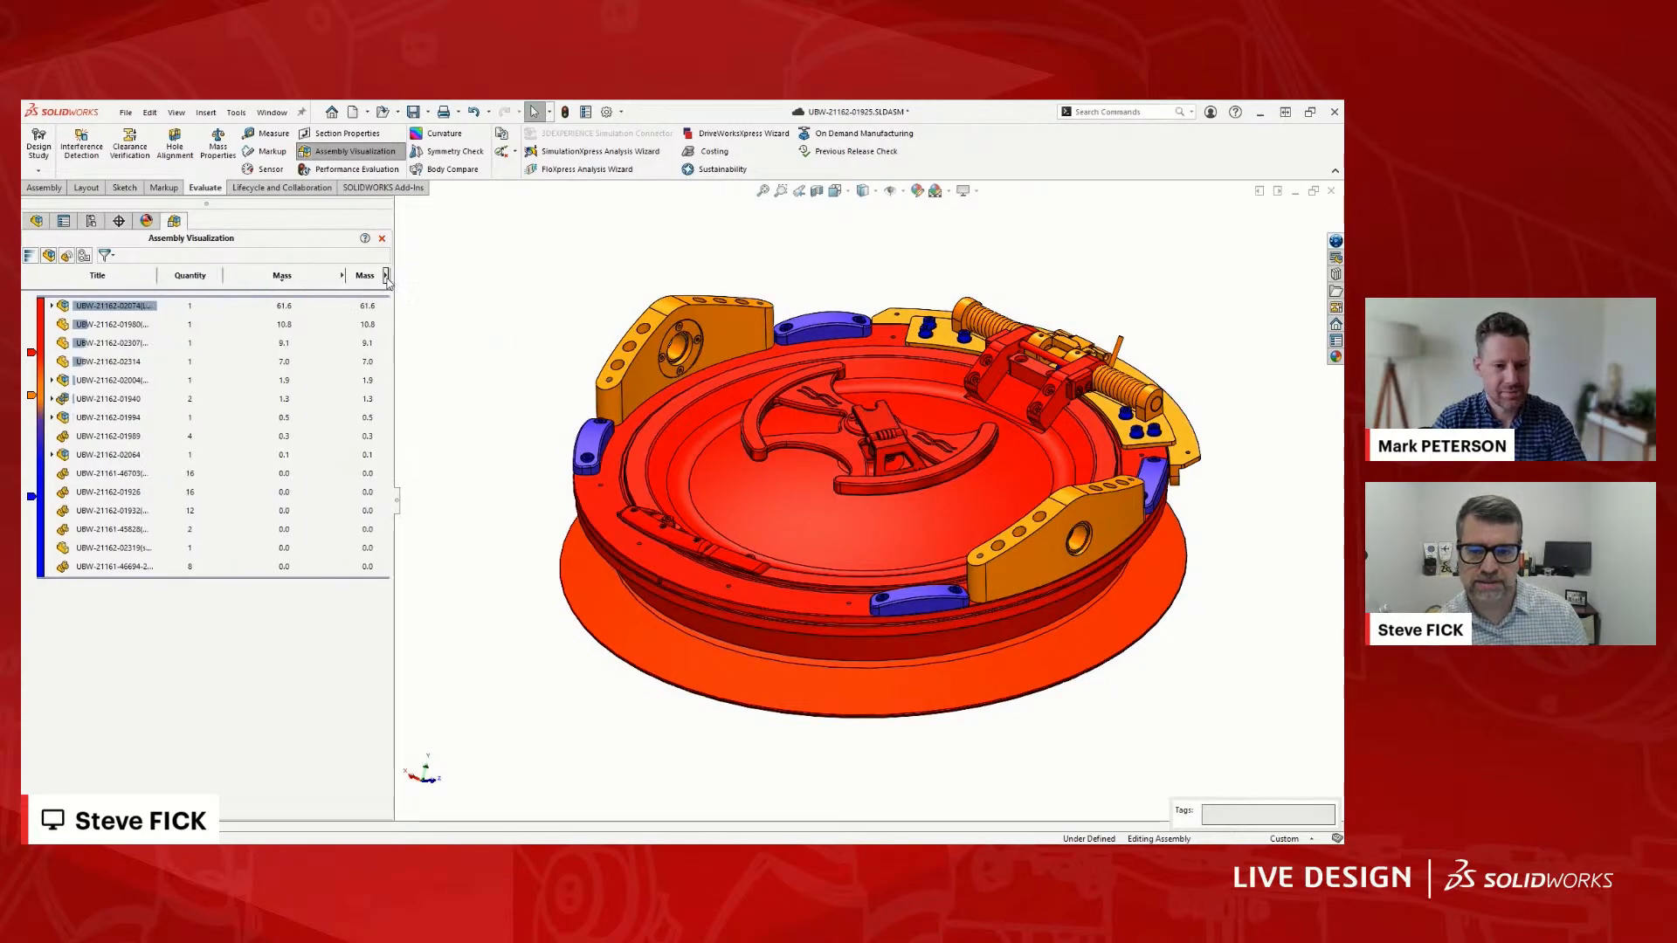
- Set the new column to the 3DEXPERIENCE - Maturity property with component colors linked to the property value
left_click(385, 276)
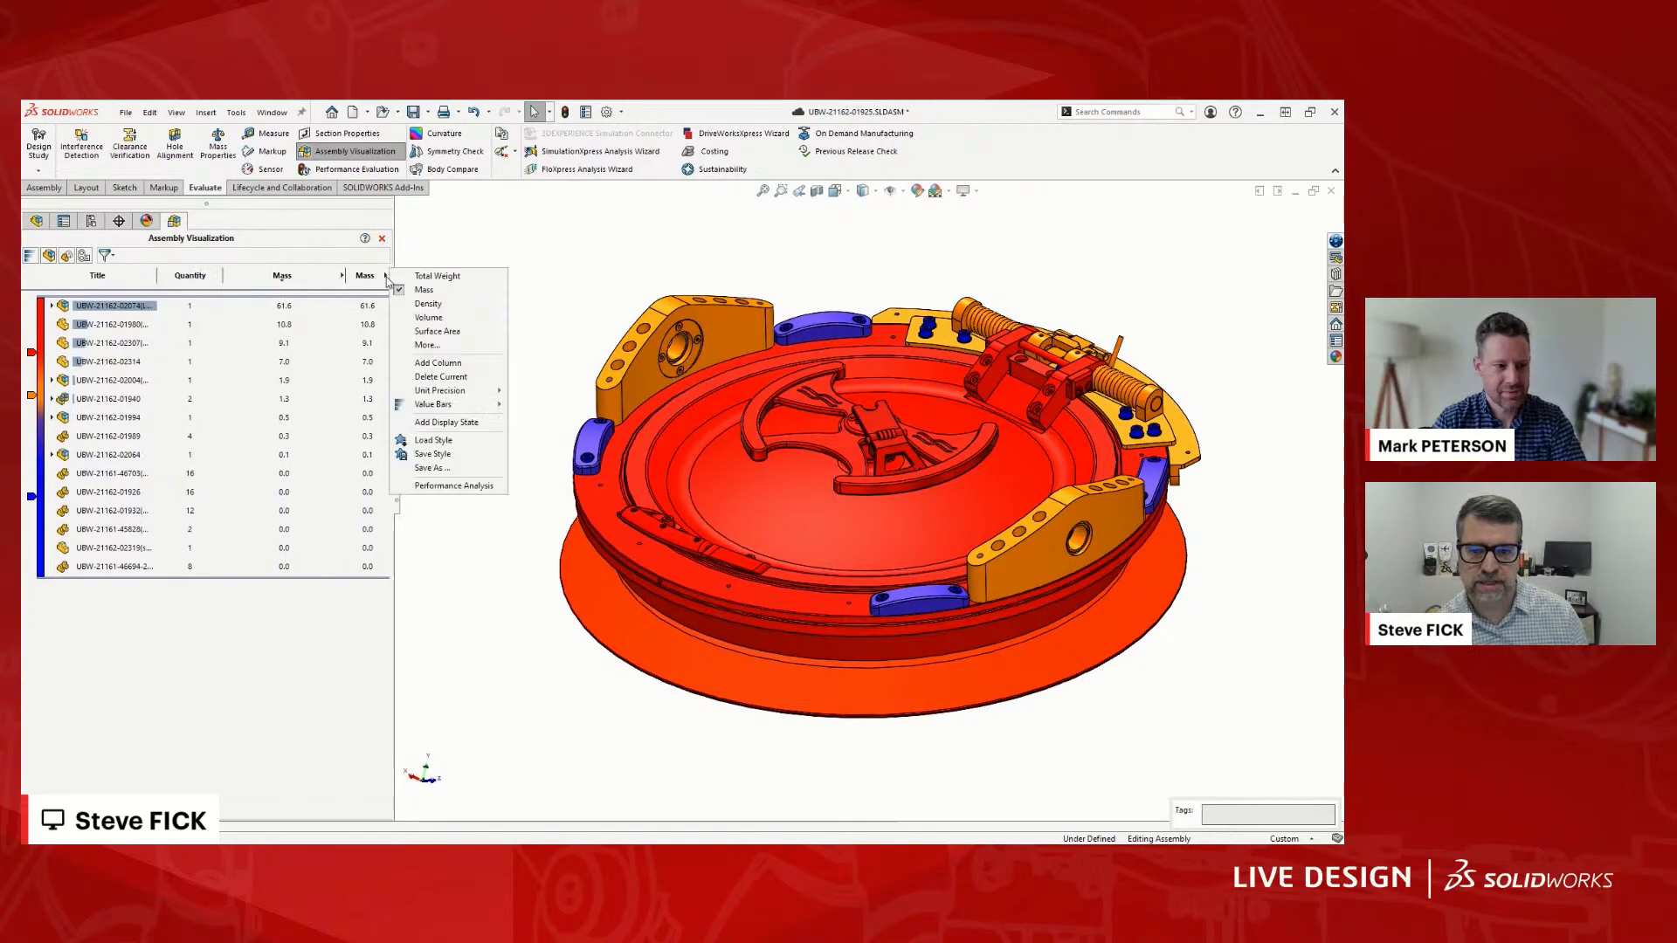
left_click(413, 347)
left_click_drag(585, 351, 419, 296)
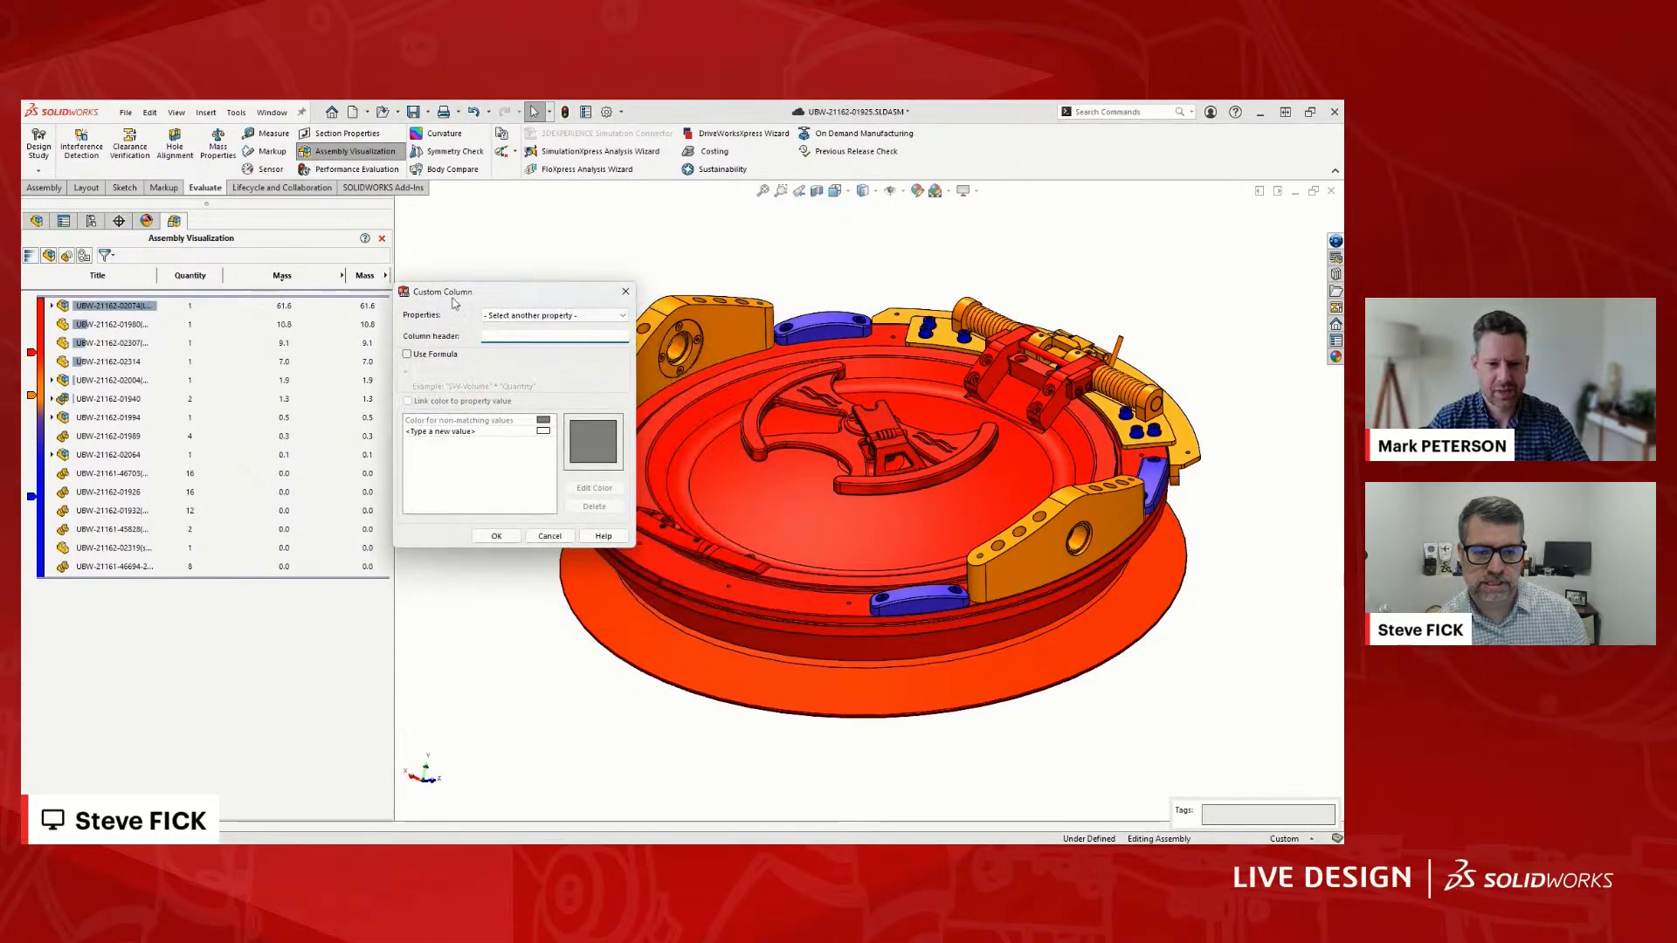
left_click(594, 316)
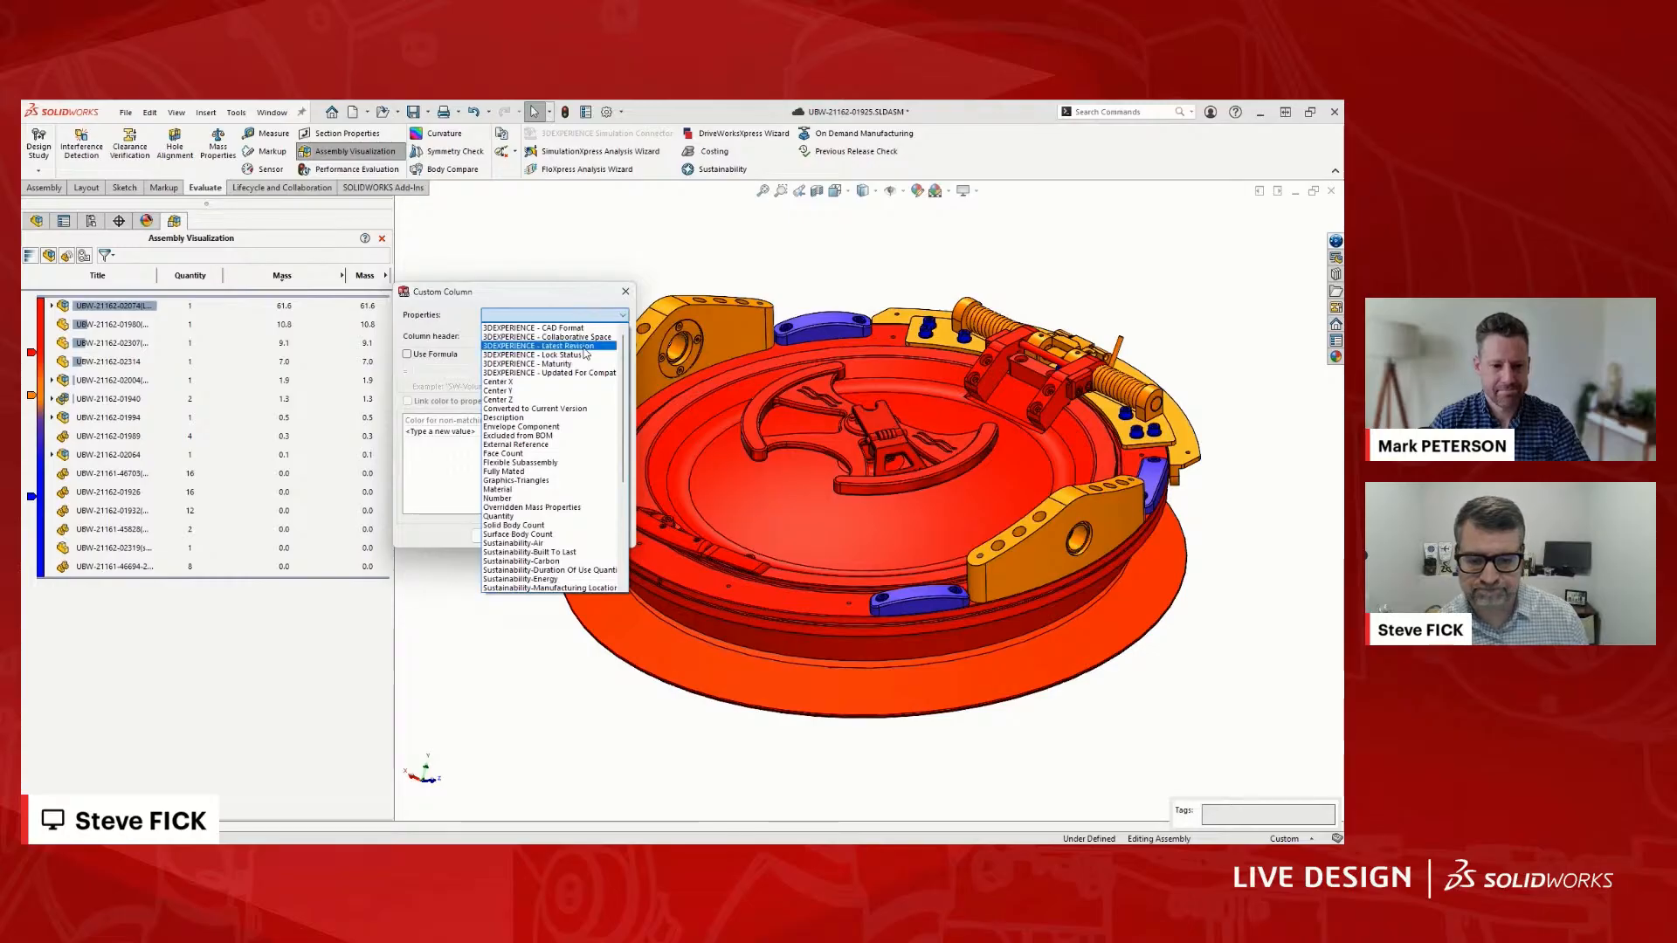
scroll(581, 454, "down", 7)
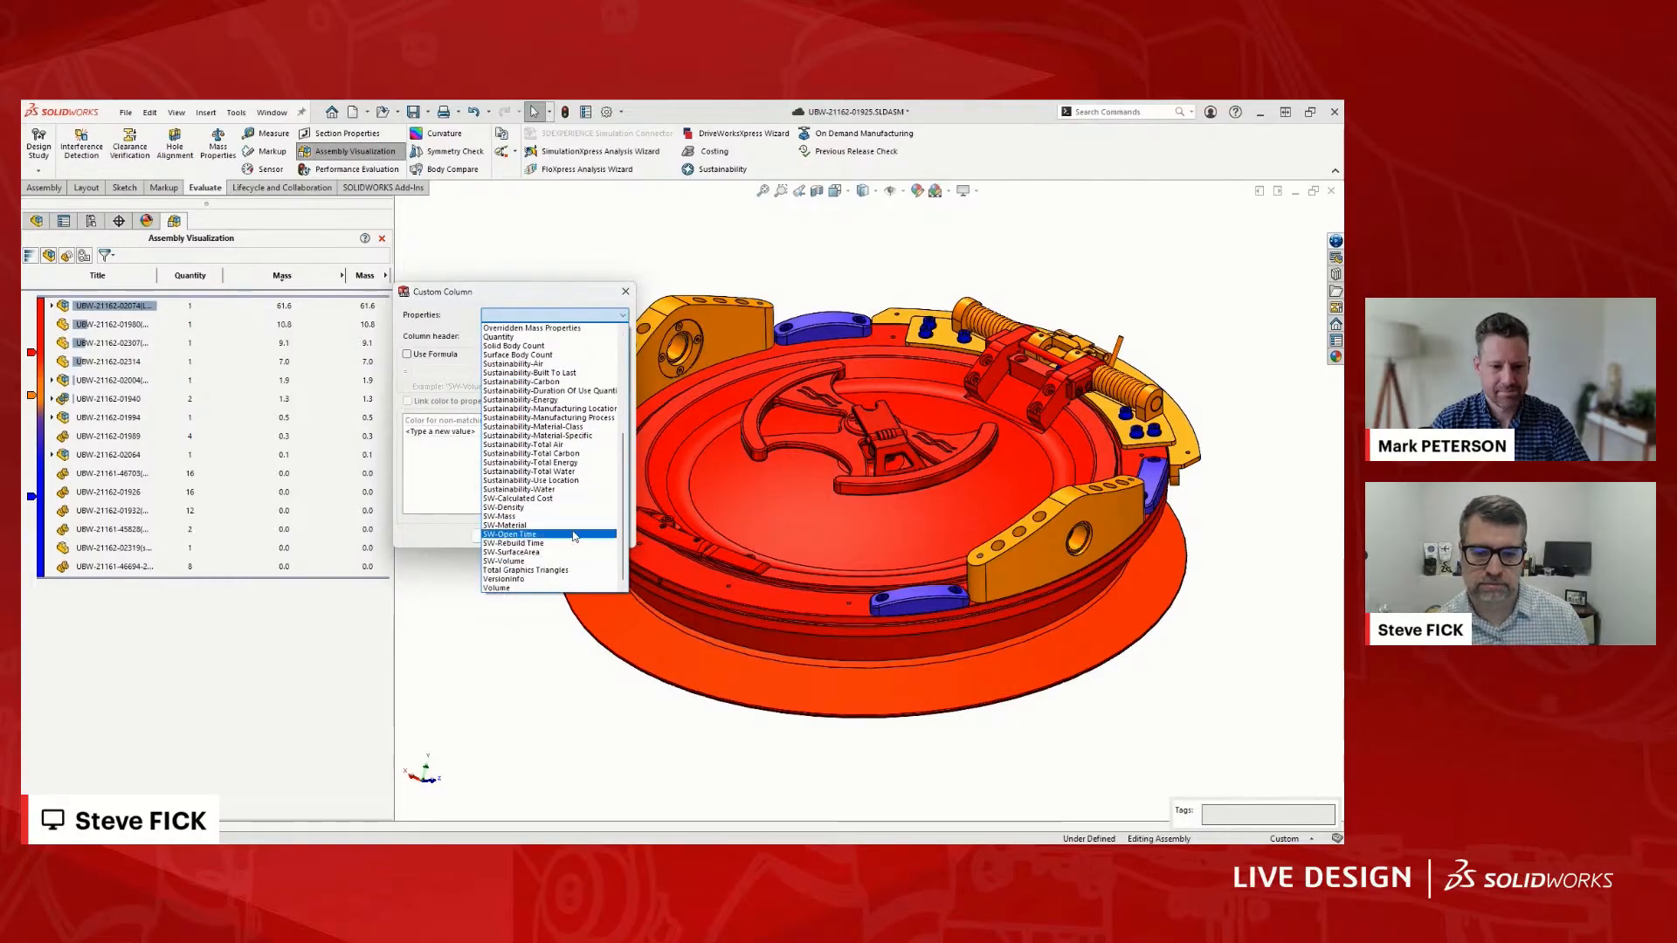
scroll(575, 533, "up", 7)
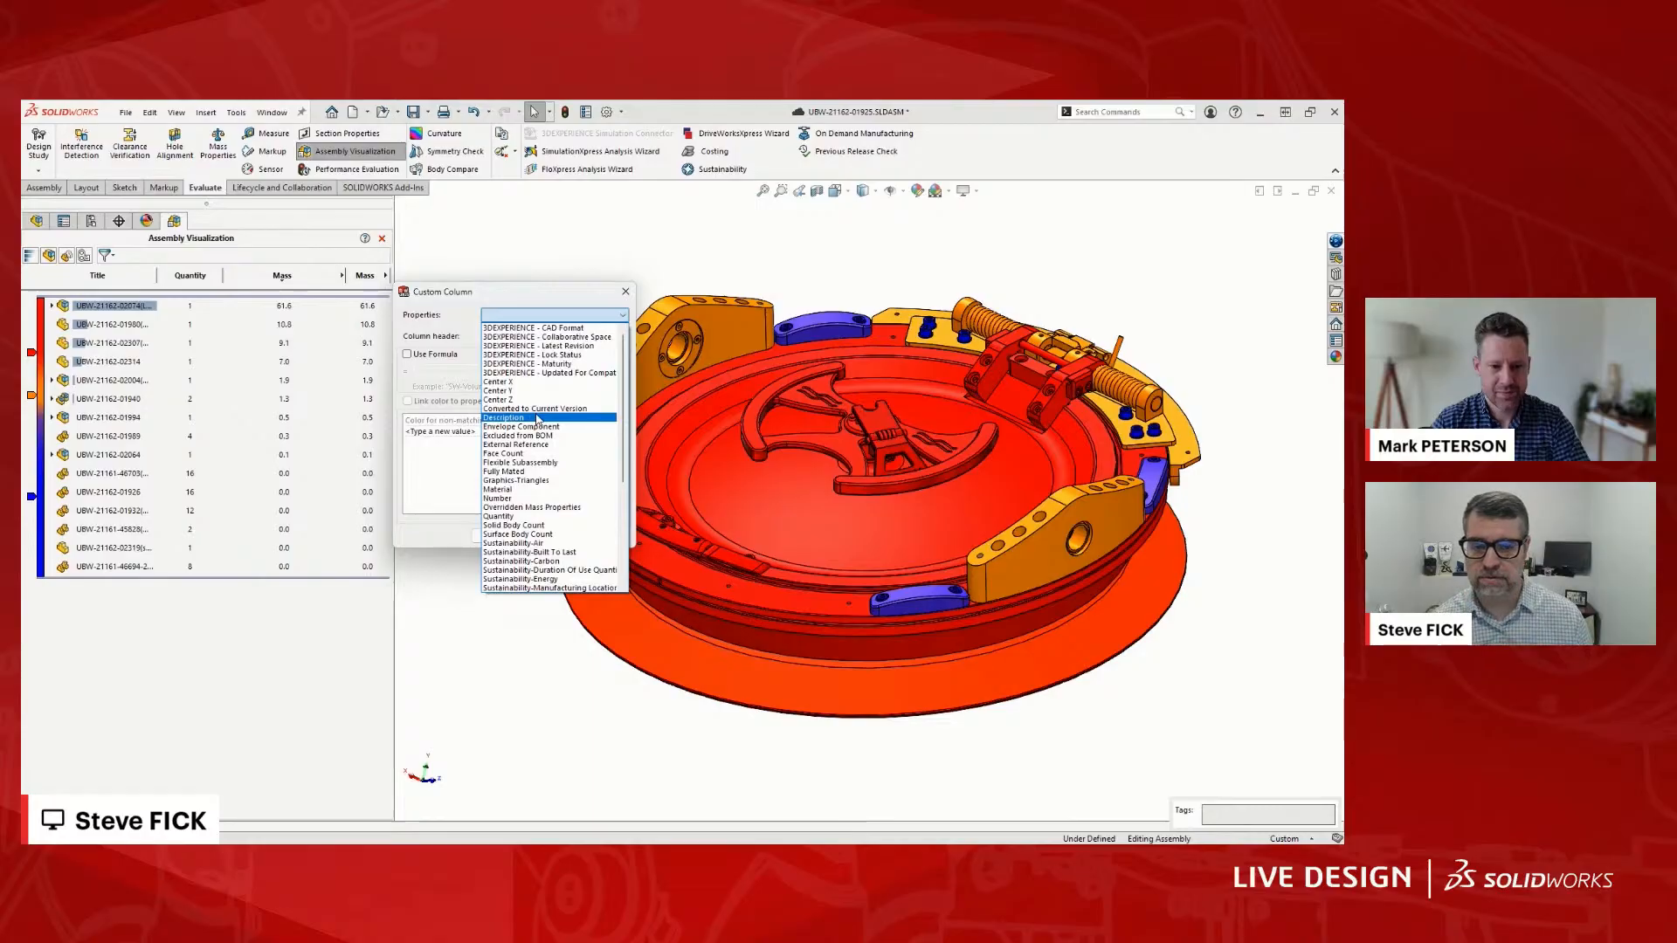
left_click(521, 364)
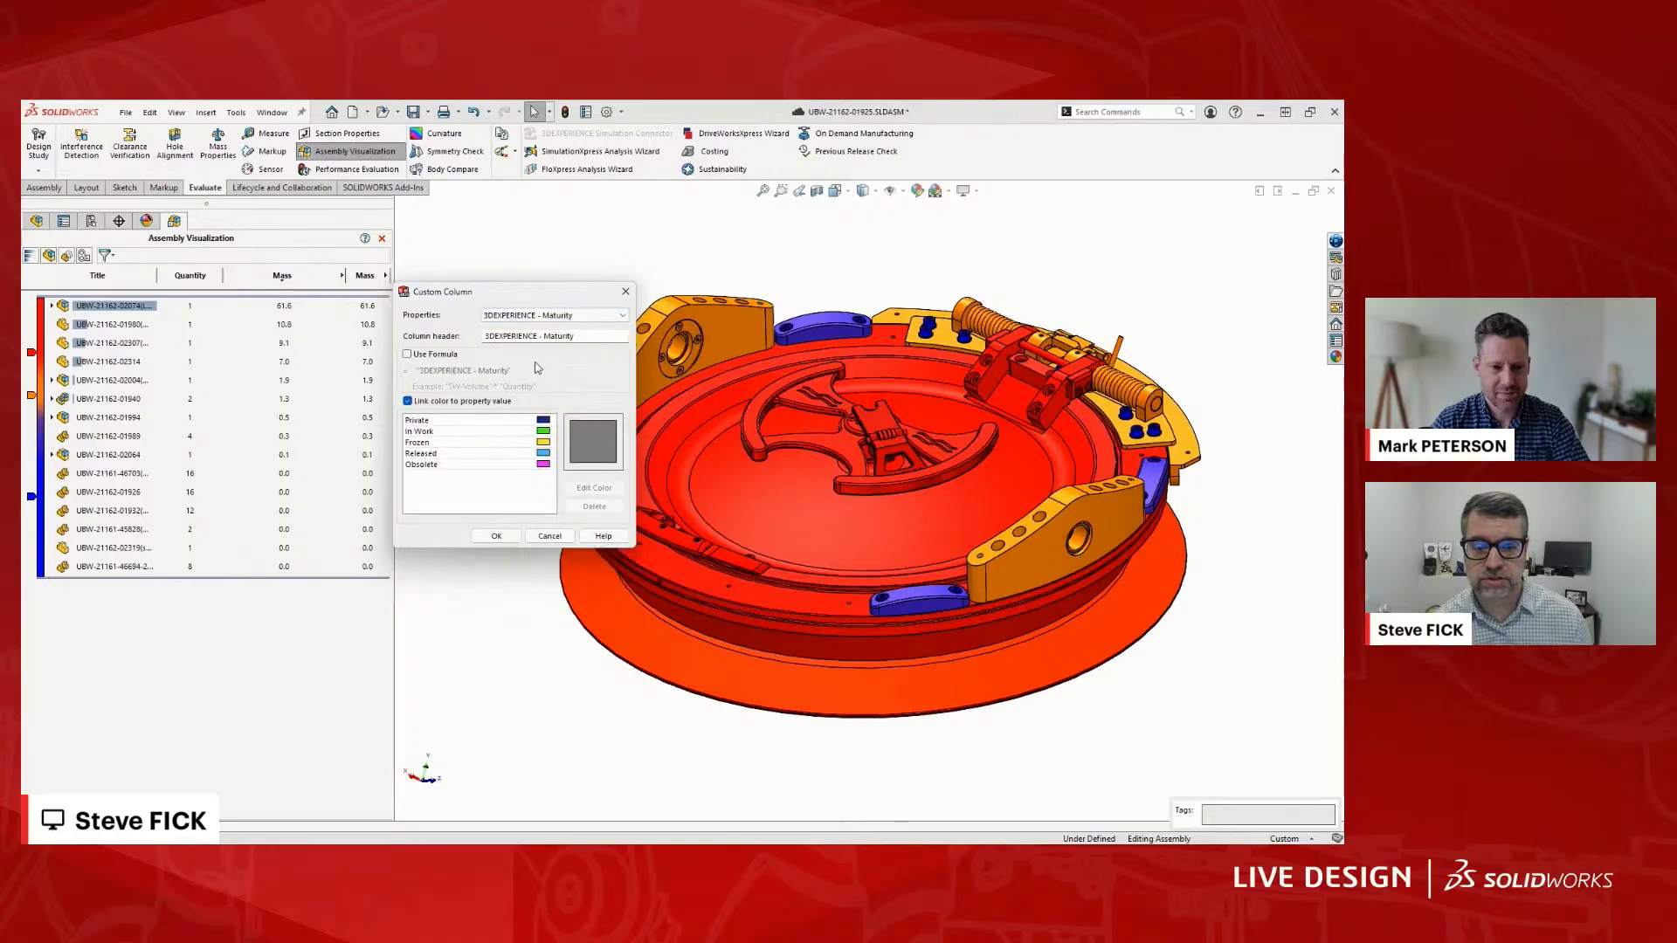
left_click(497, 536)
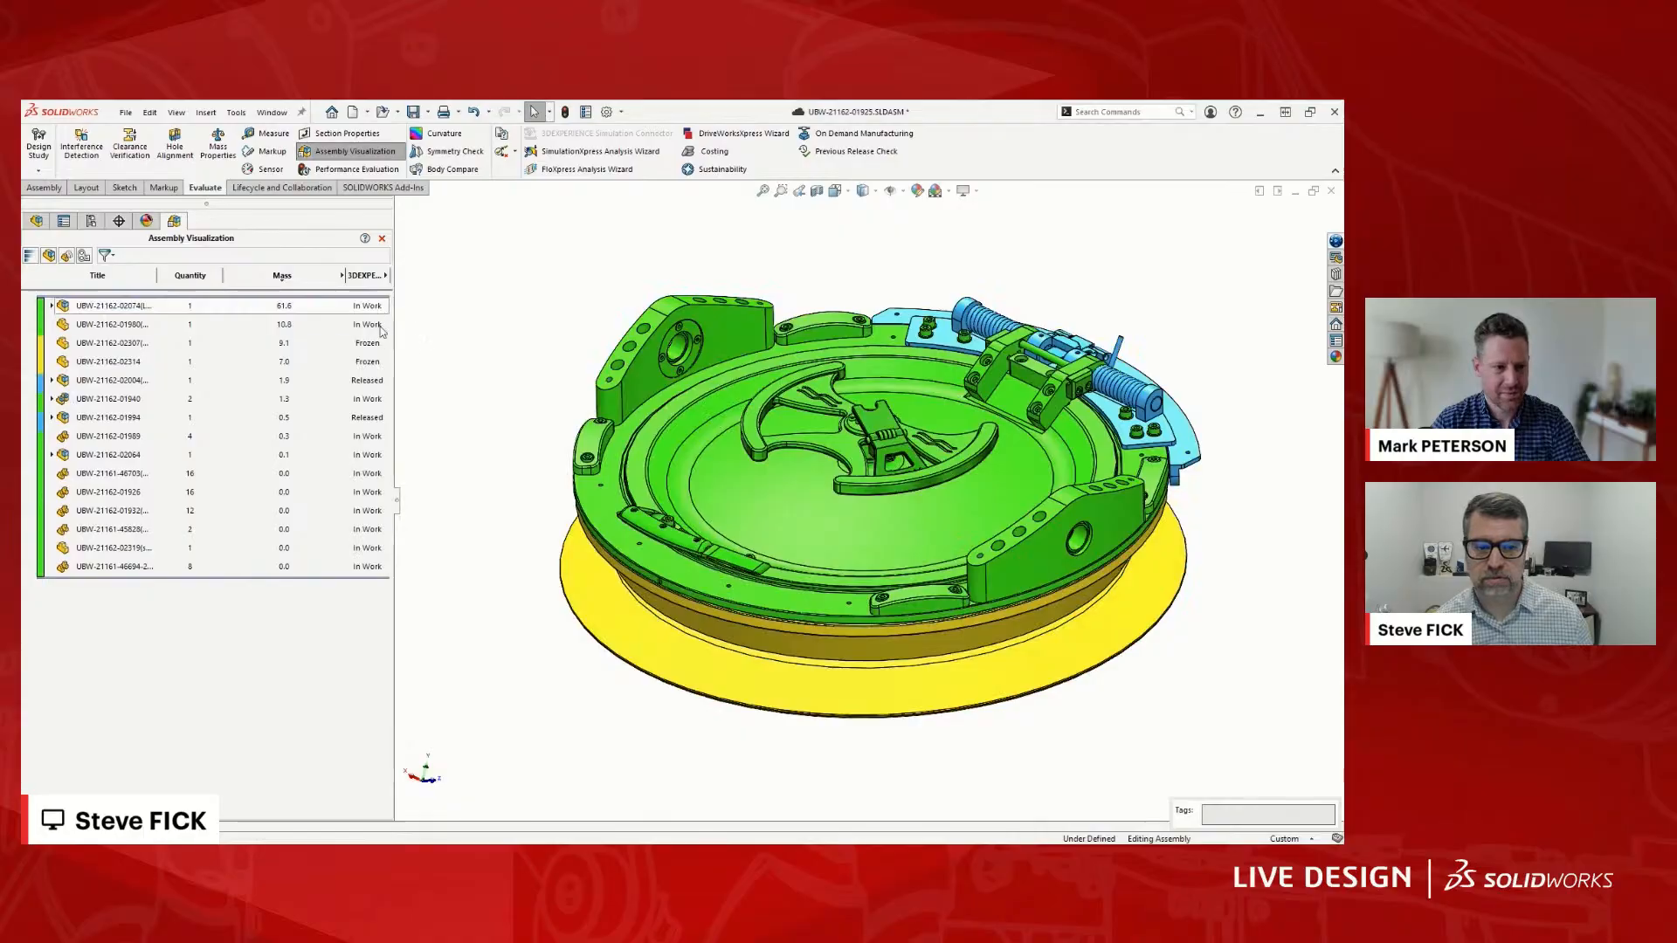
- Move the maturity column ahead of the Mass column and sort the components by maturity, with frozen parts first
left_click(364, 275)
left_click(365, 275)
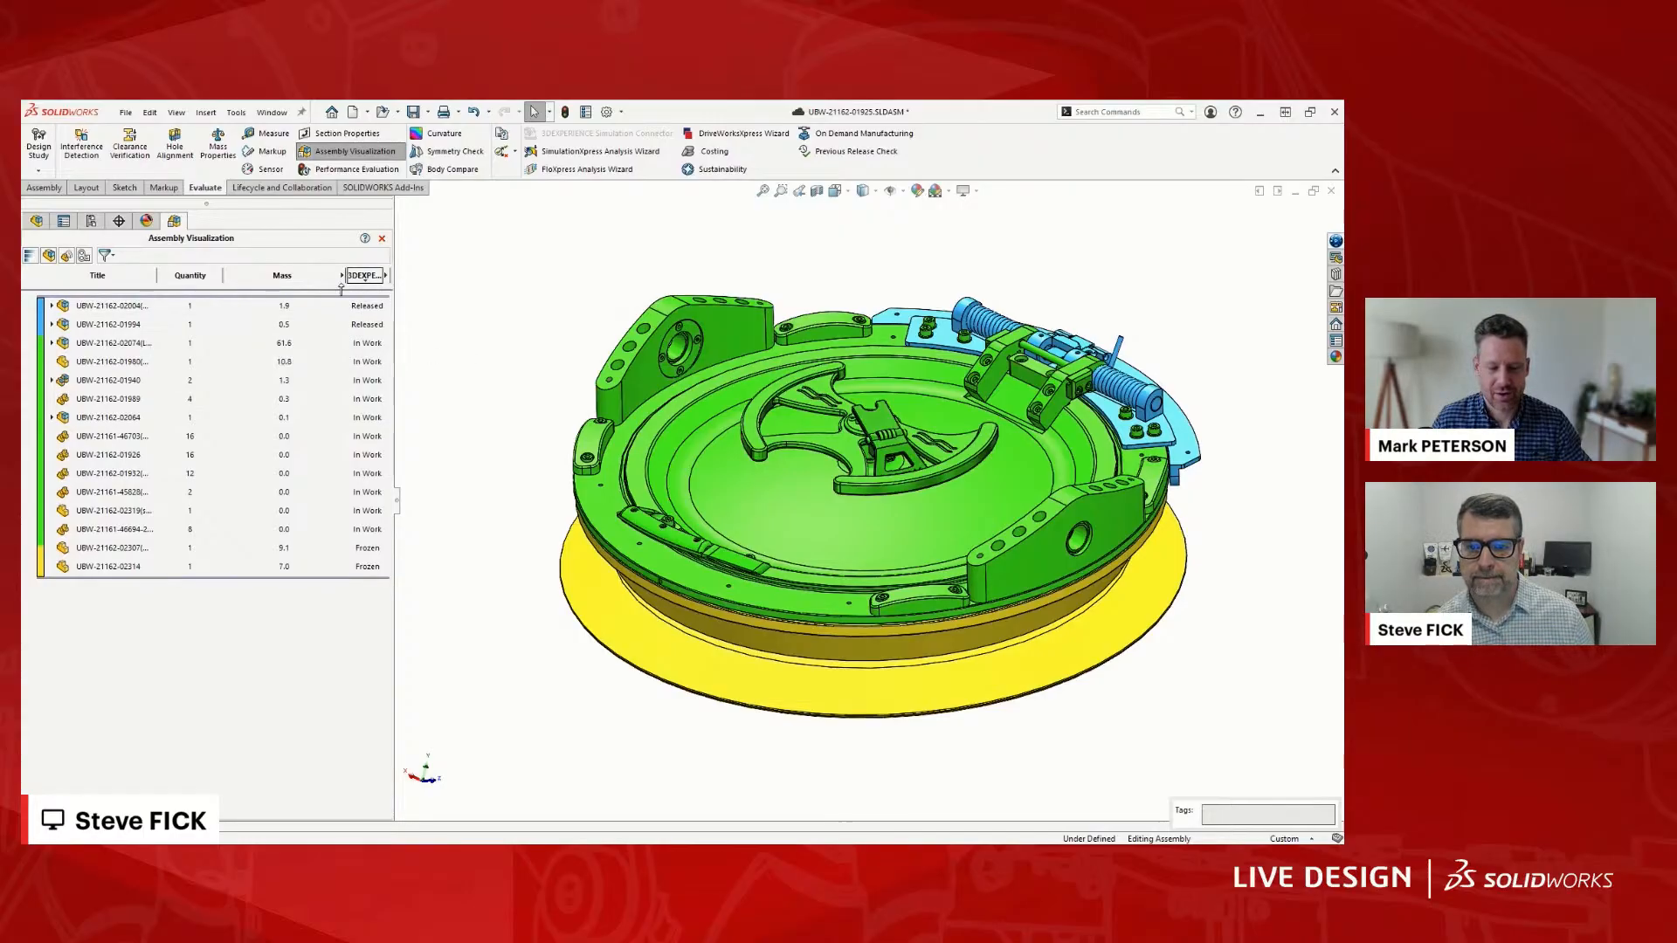
left_click_drag(360, 276, 244, 276)
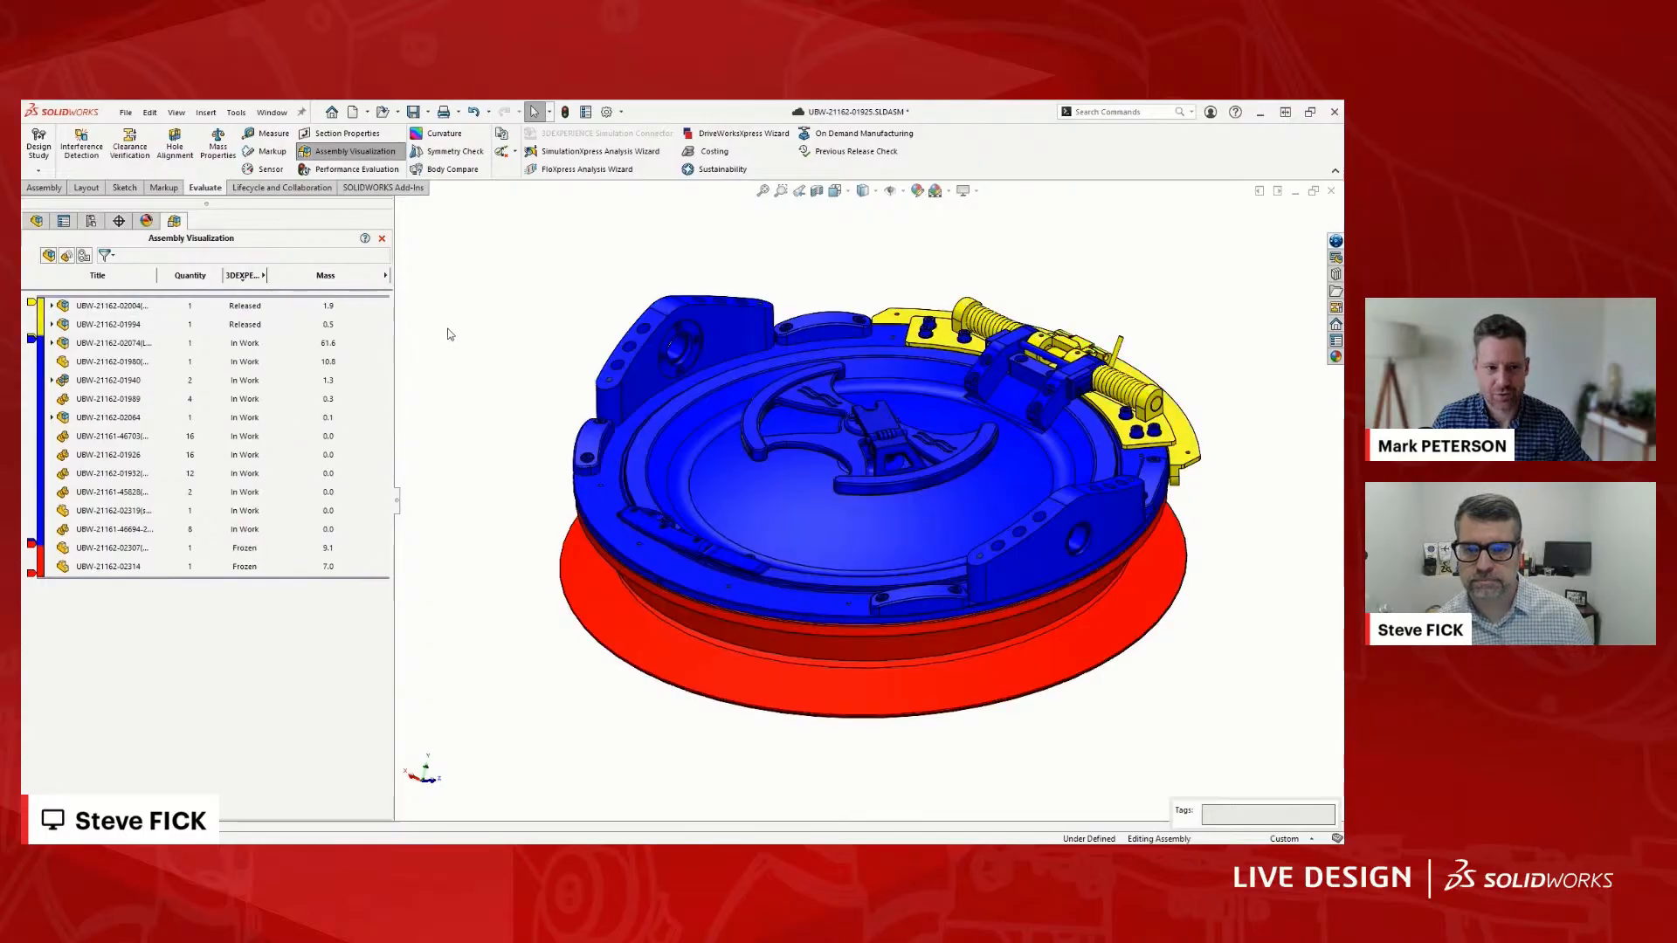
left_click(245, 275)
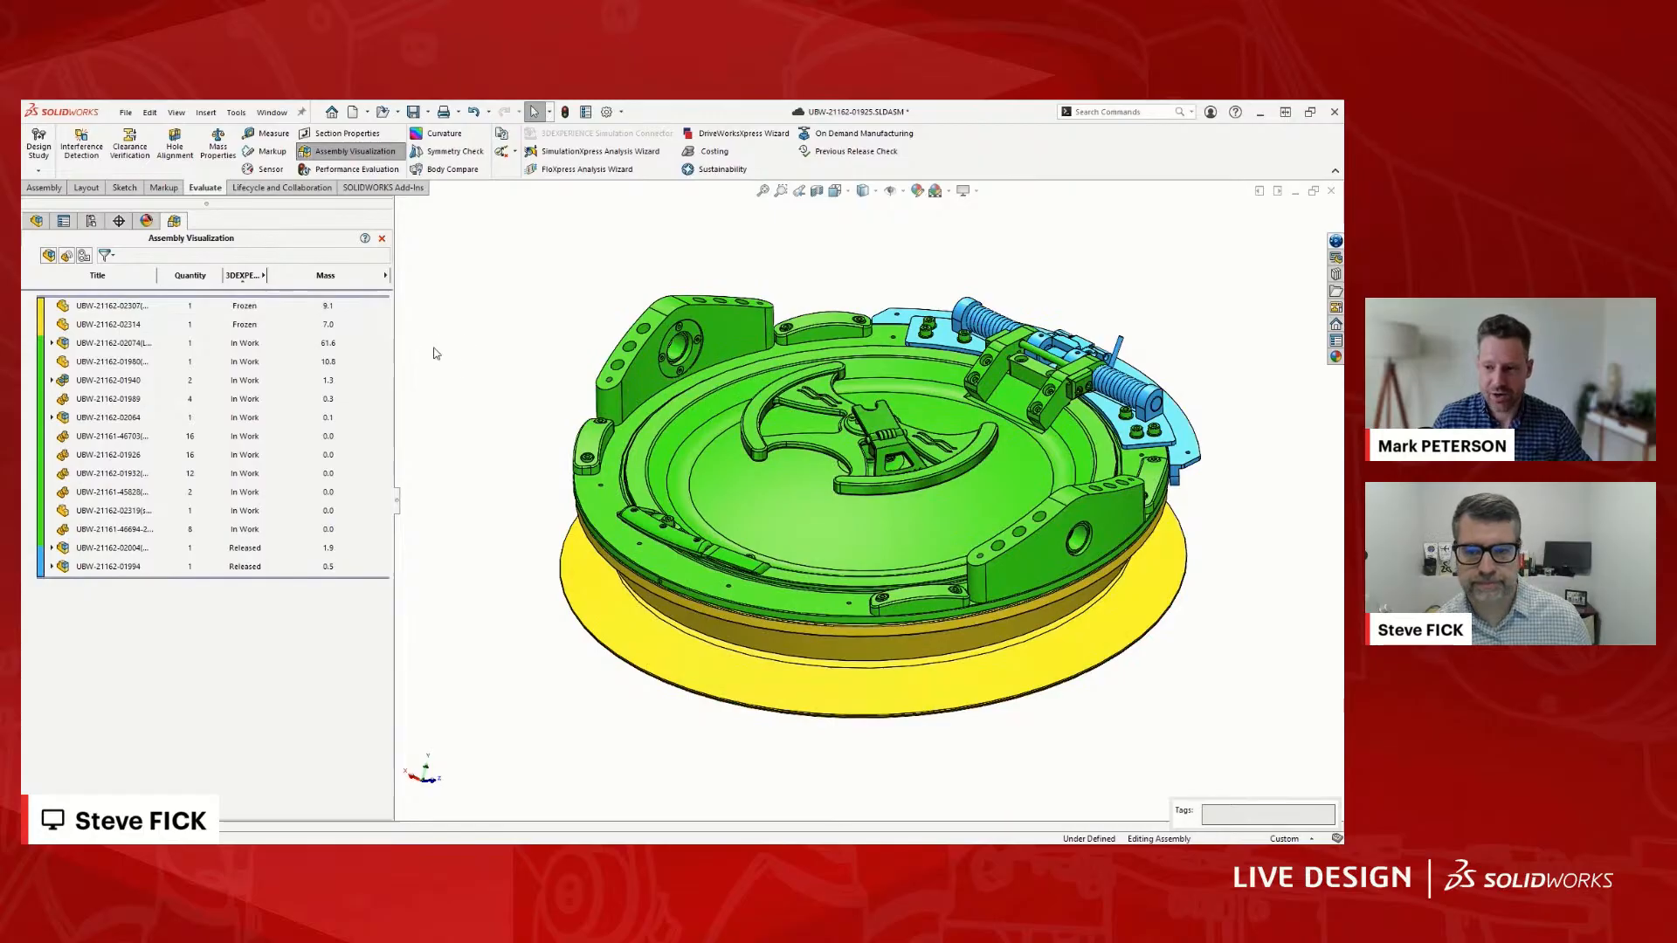
left_click(386, 278)
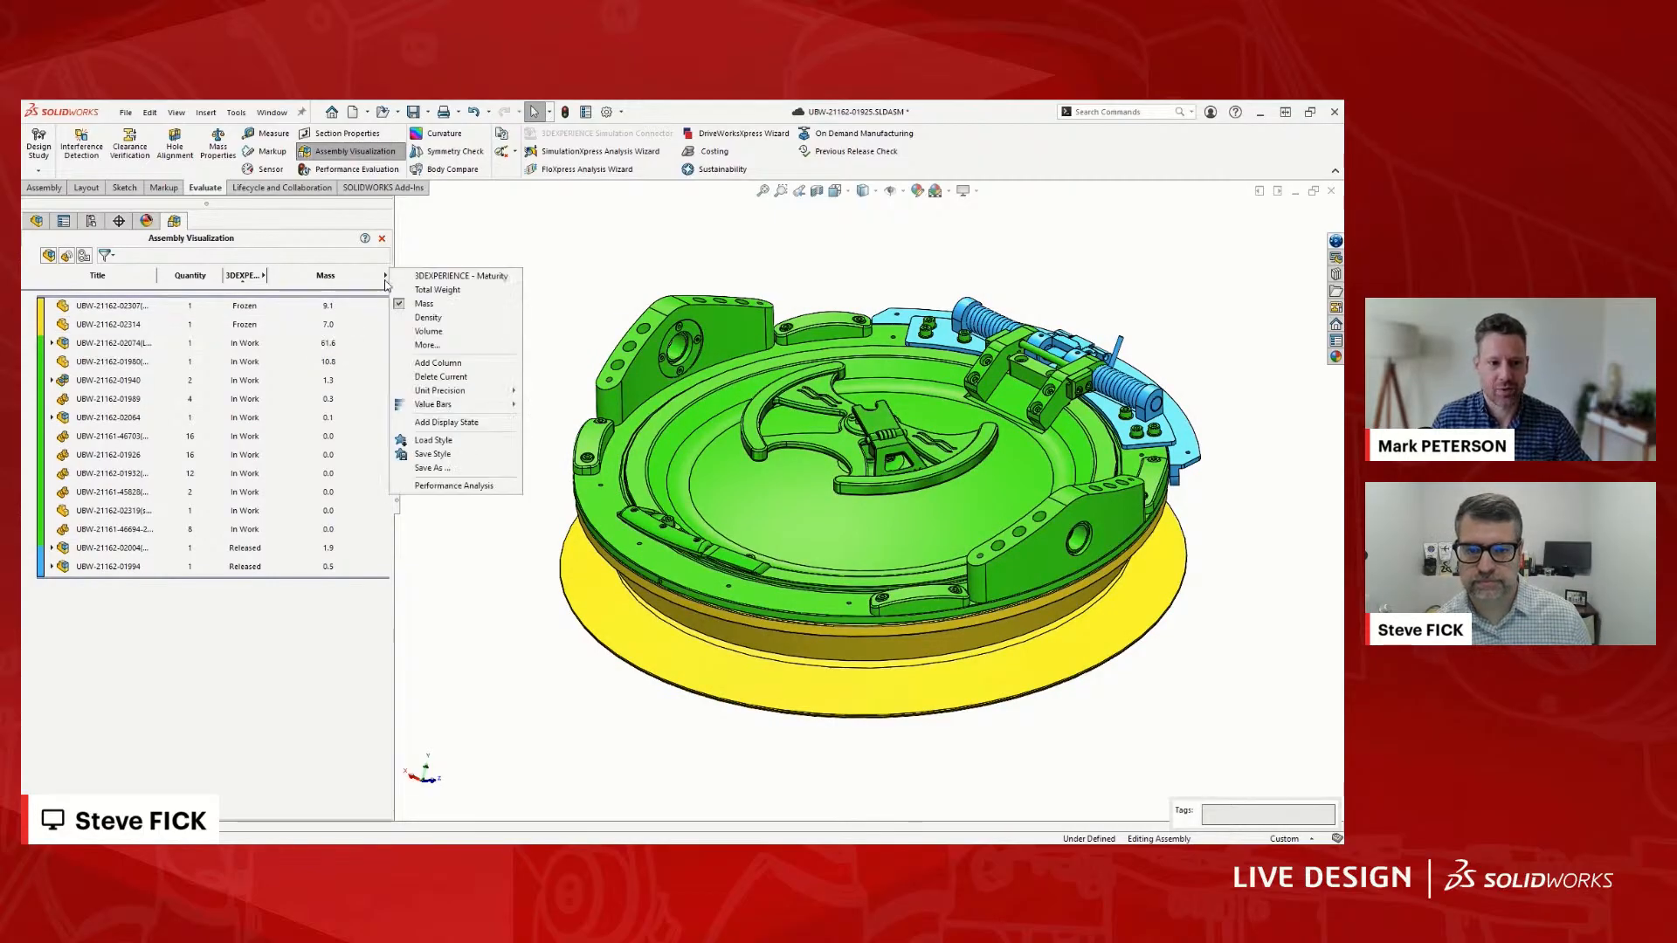
left_click(404, 345)
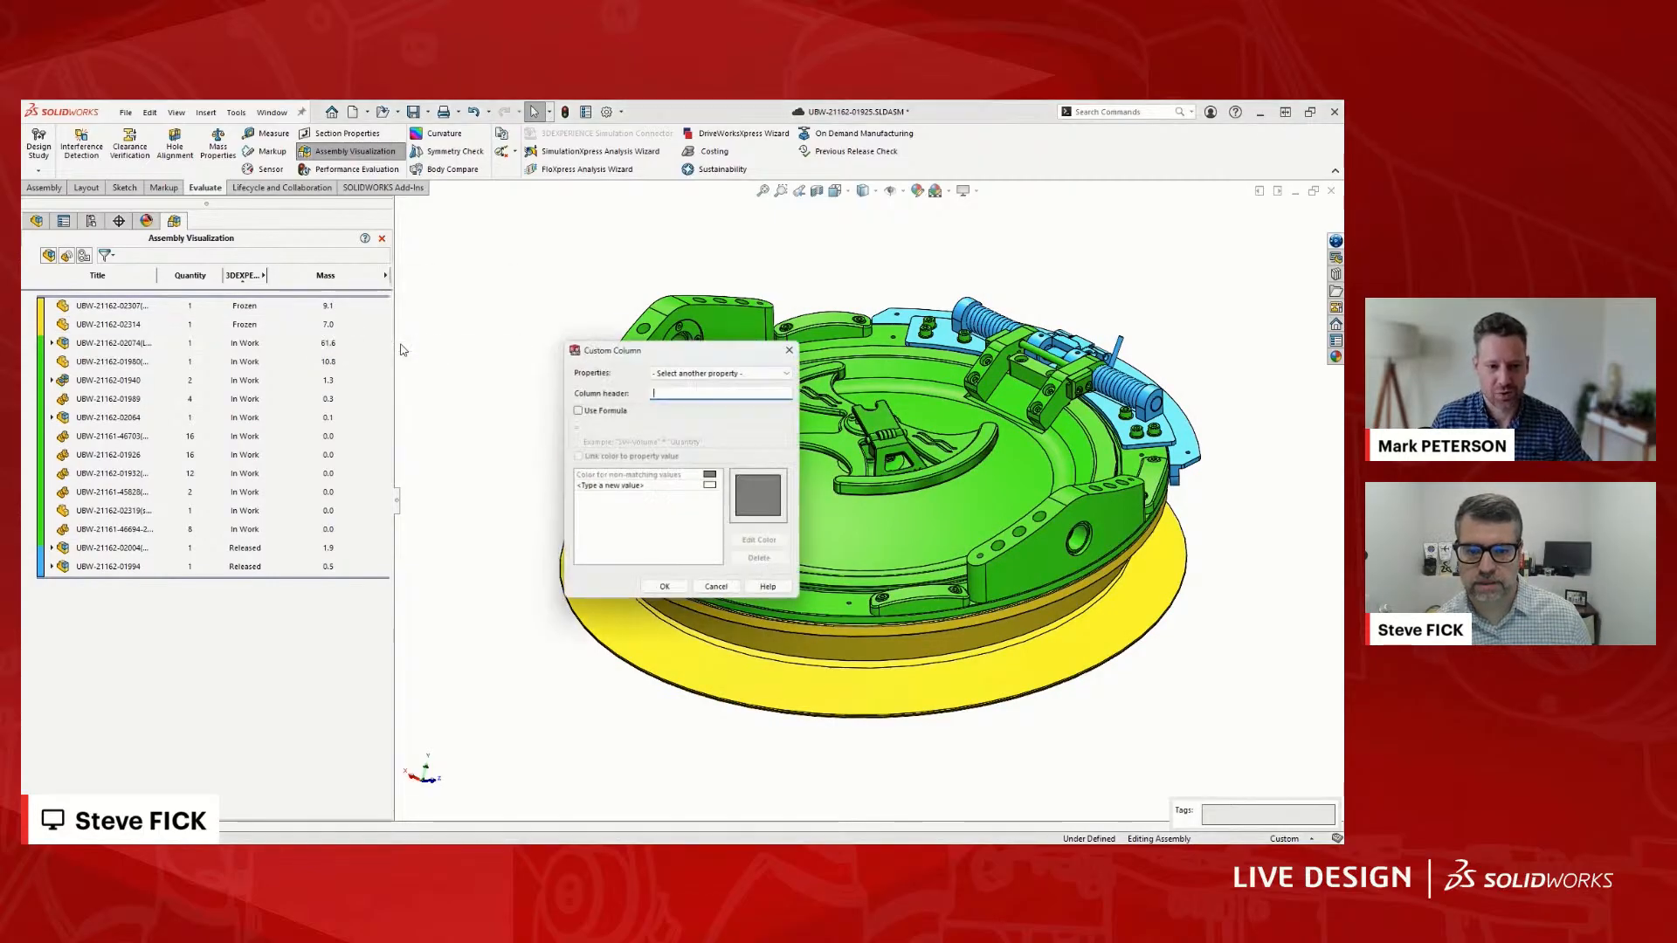
left_click(746, 370)
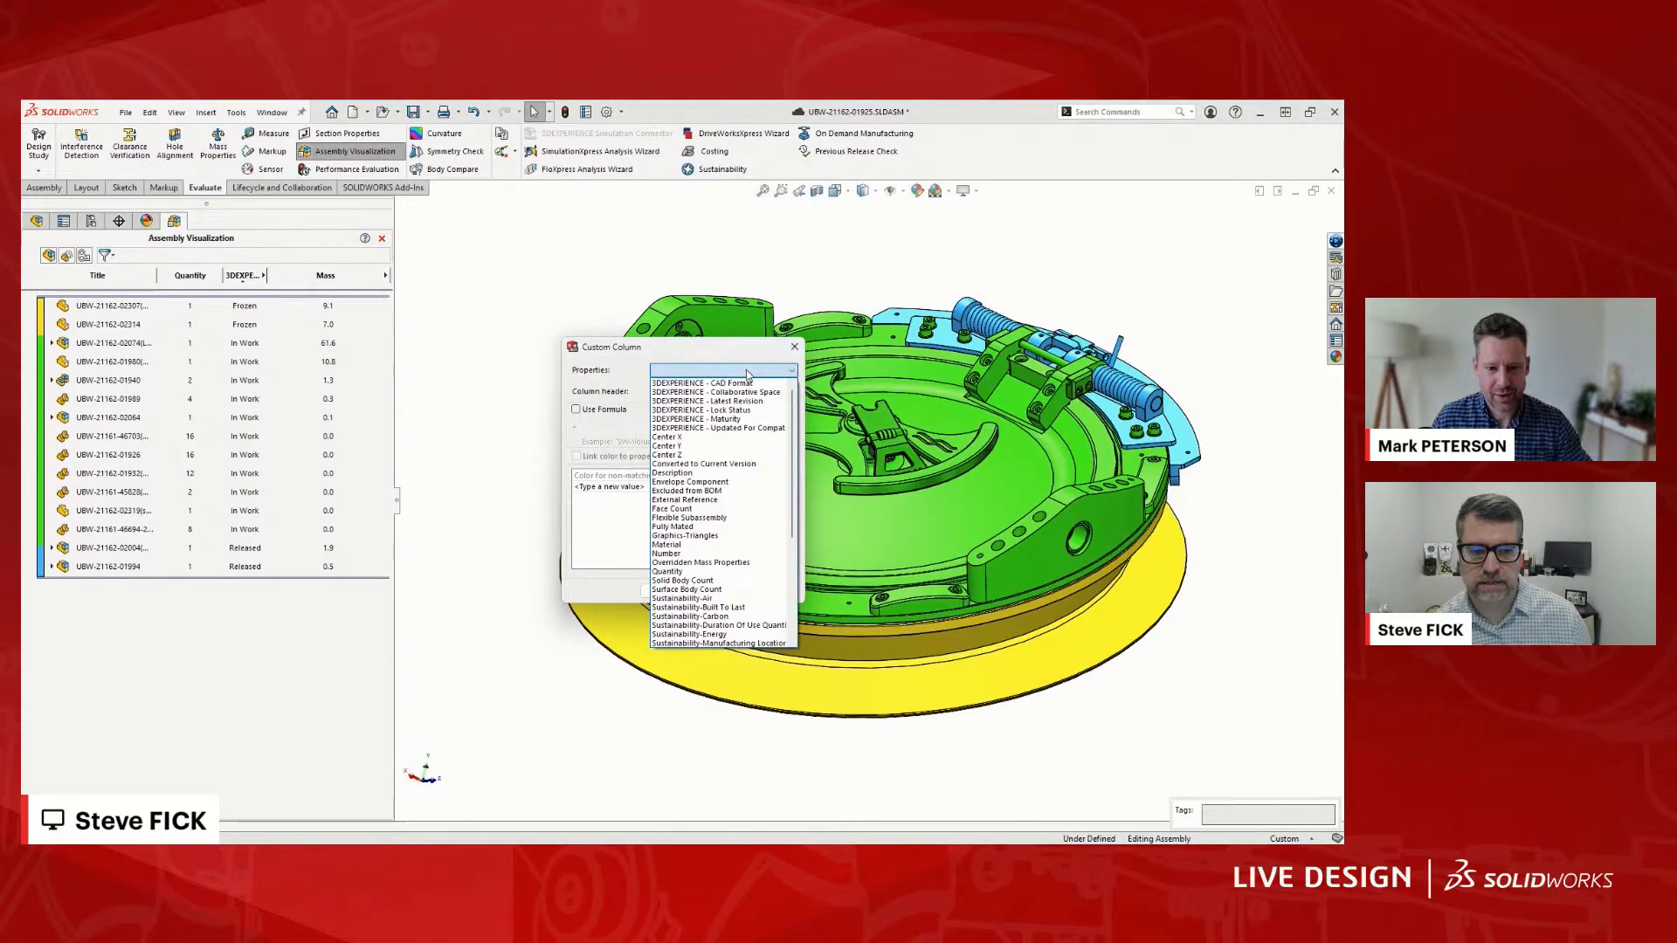
left_click(723, 354)
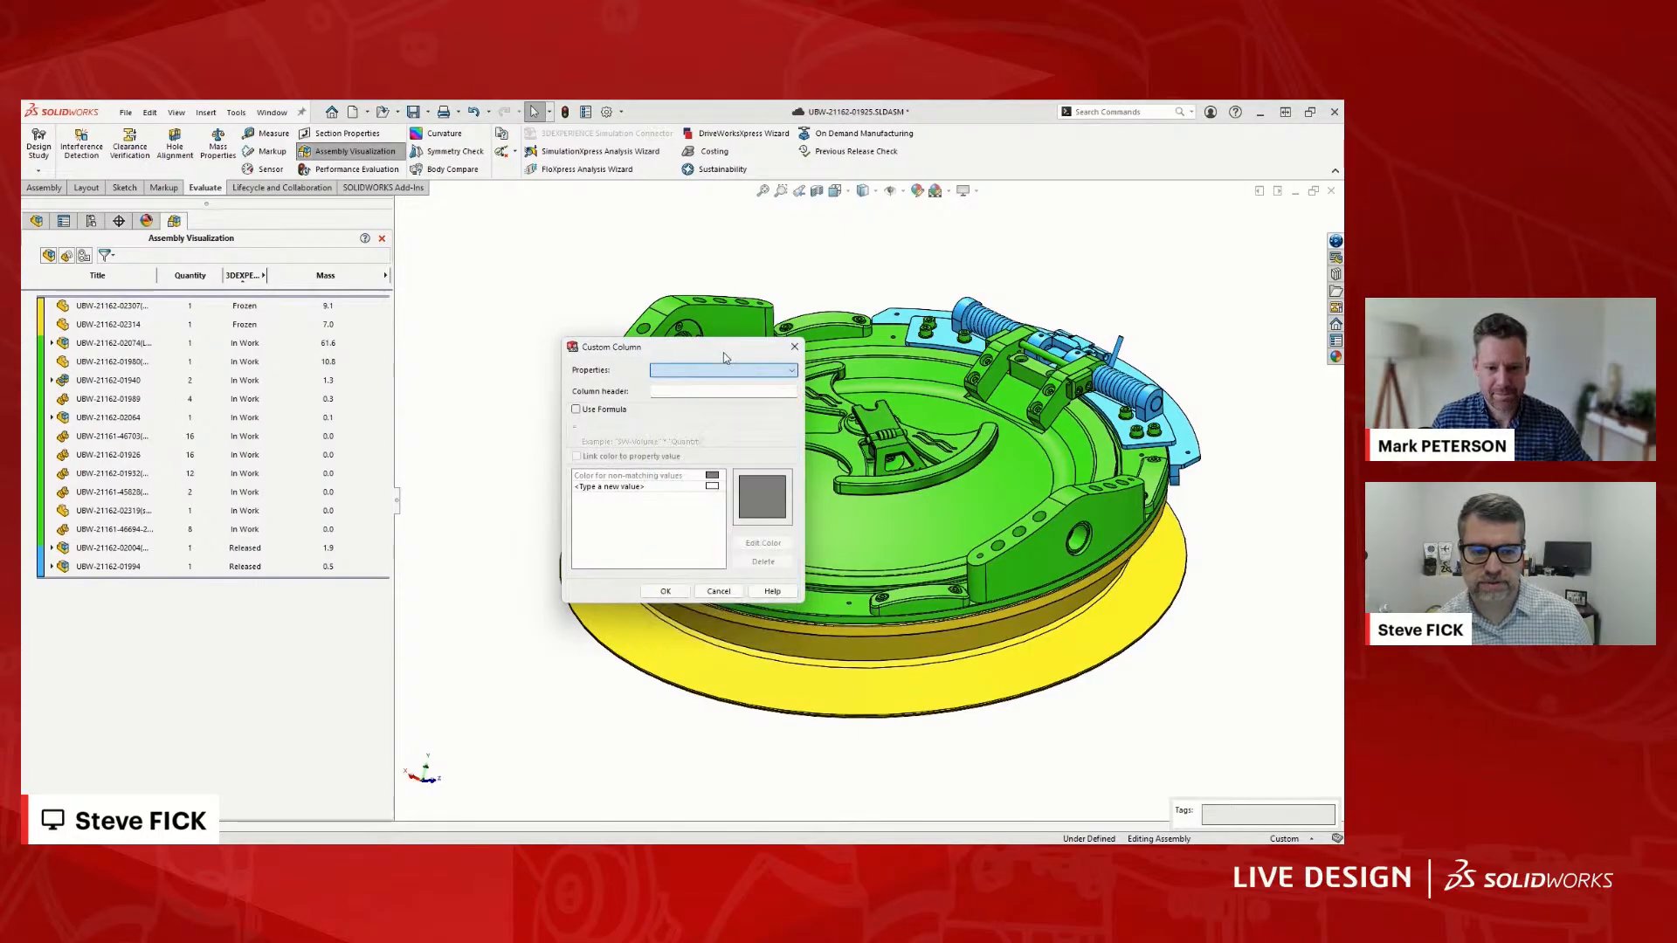
left_click(576, 410)
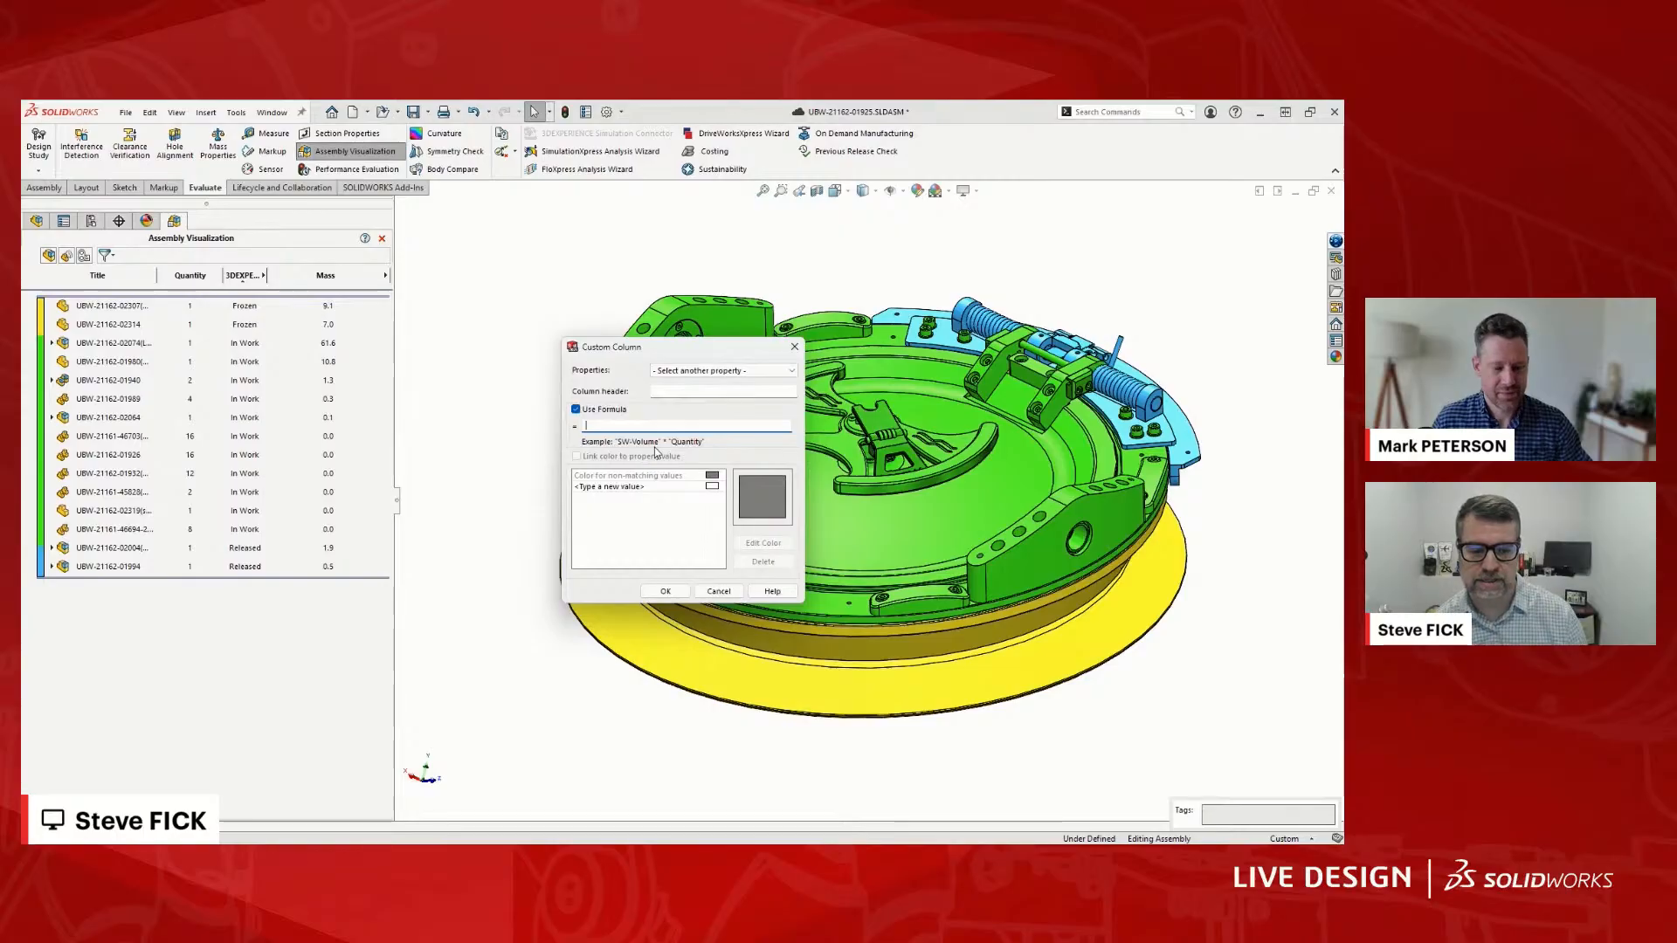
left_click(718, 591)
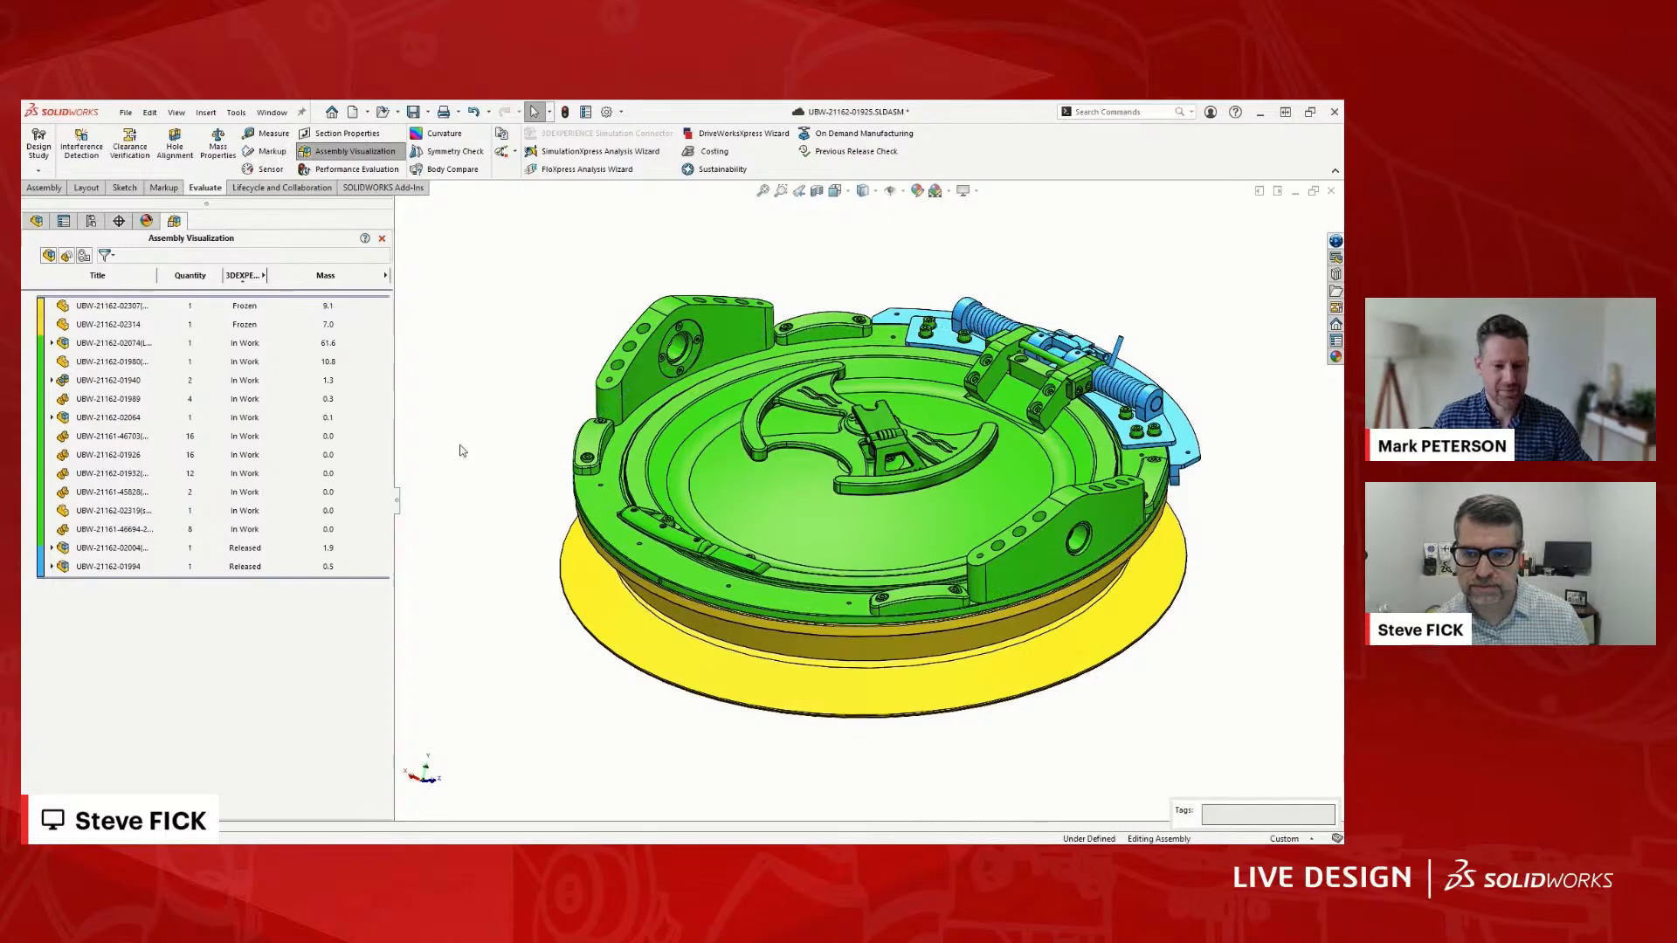
- Close the Assembly Visualization of the hatch assembly
left_click(382, 237)
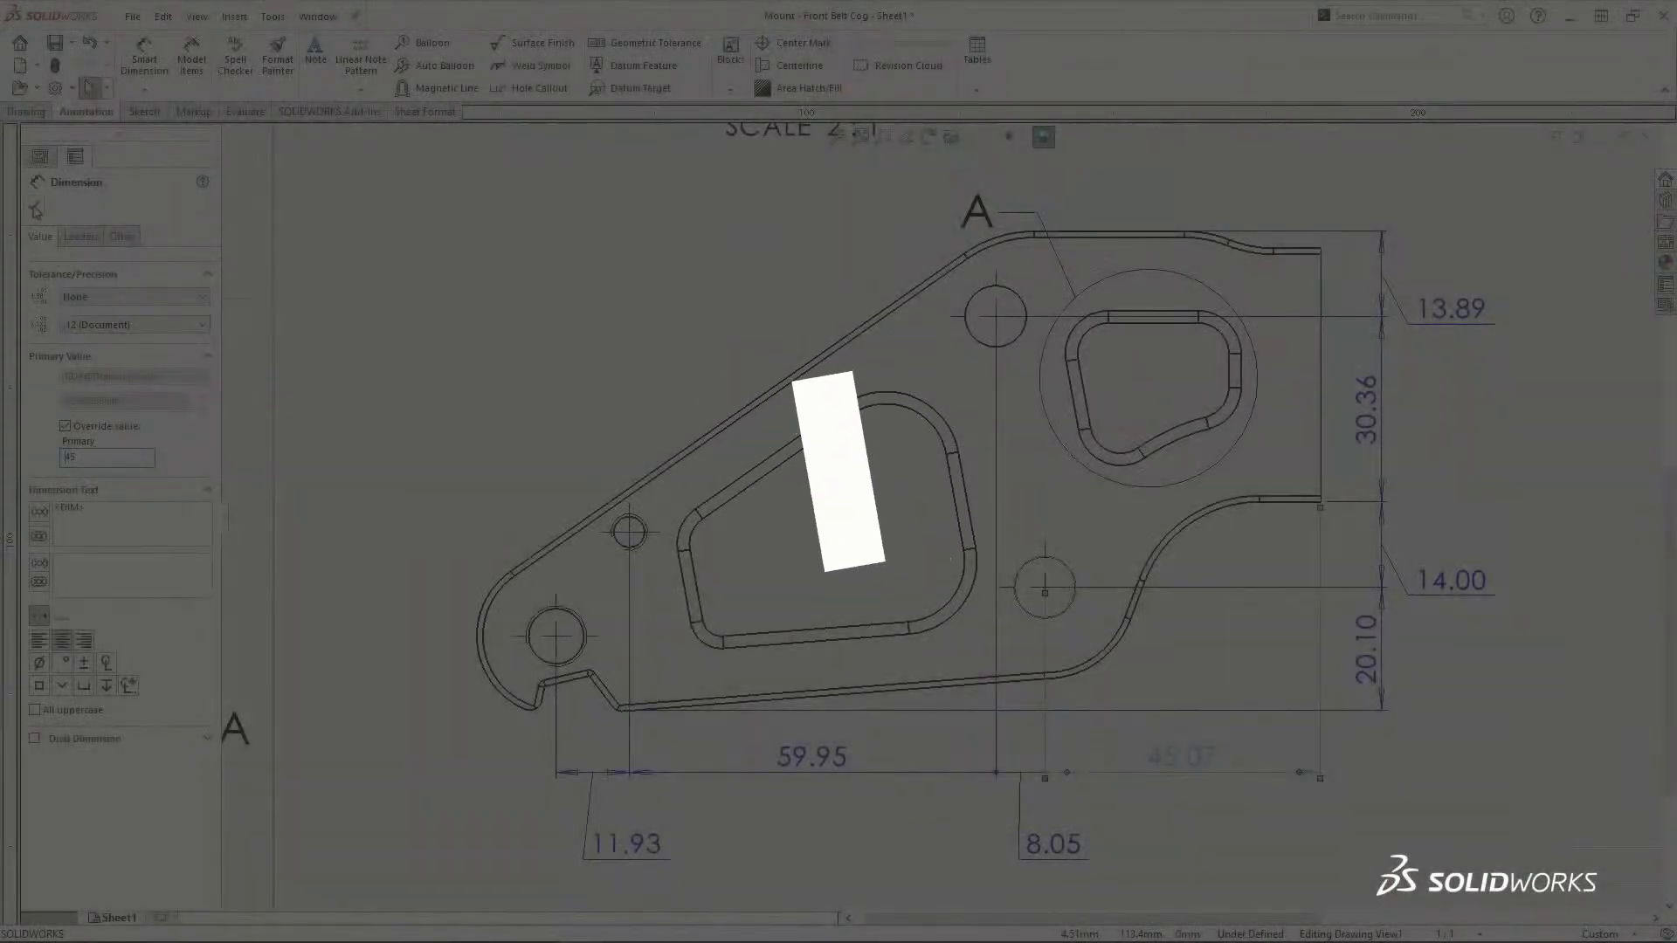
left_click(34, 207)
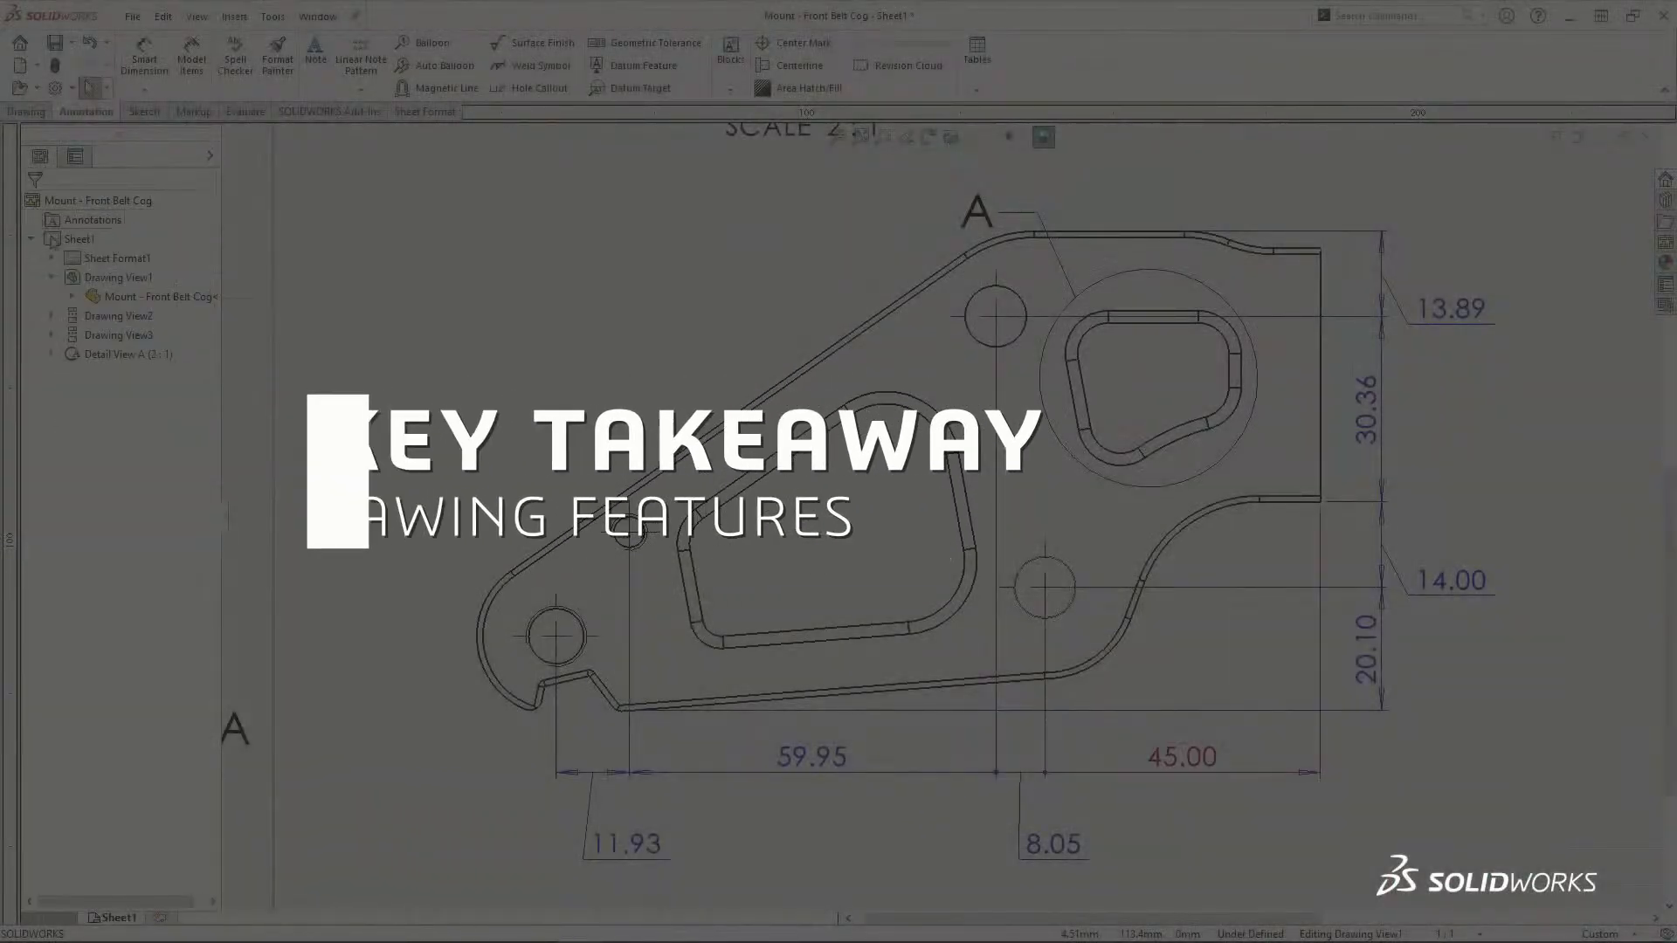
left_click(791, 761)
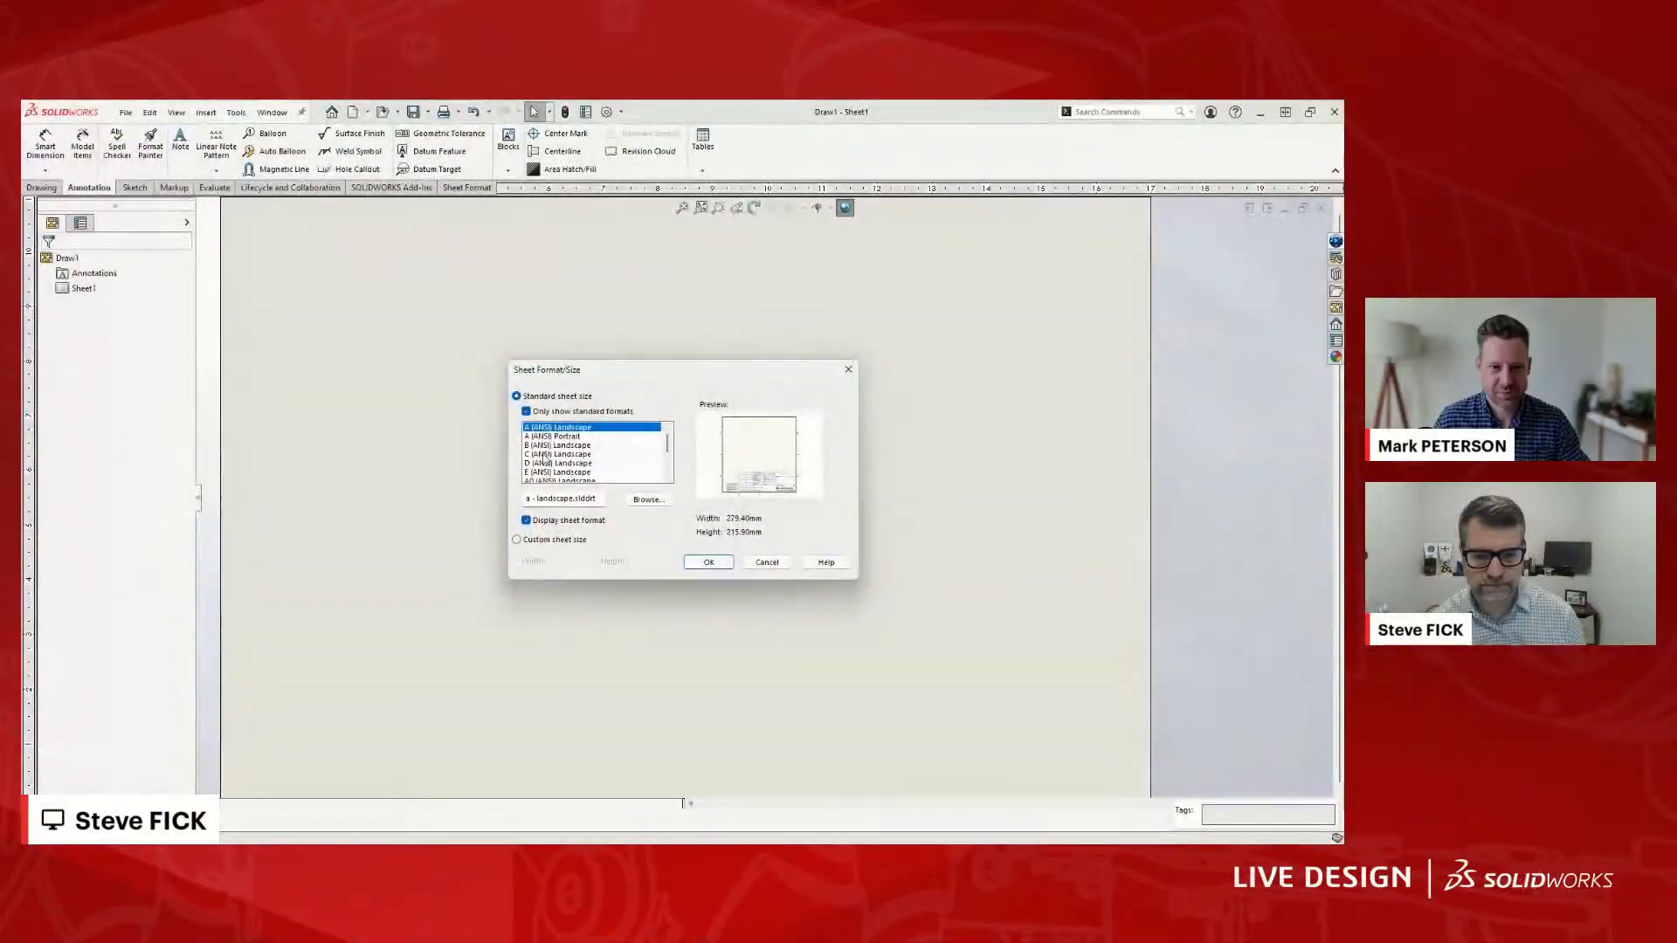
- Create the drawing on a C (ANSI) Landscape sheet and place an isometric view of the closed hatch assembly on it
left_click(620, 454)
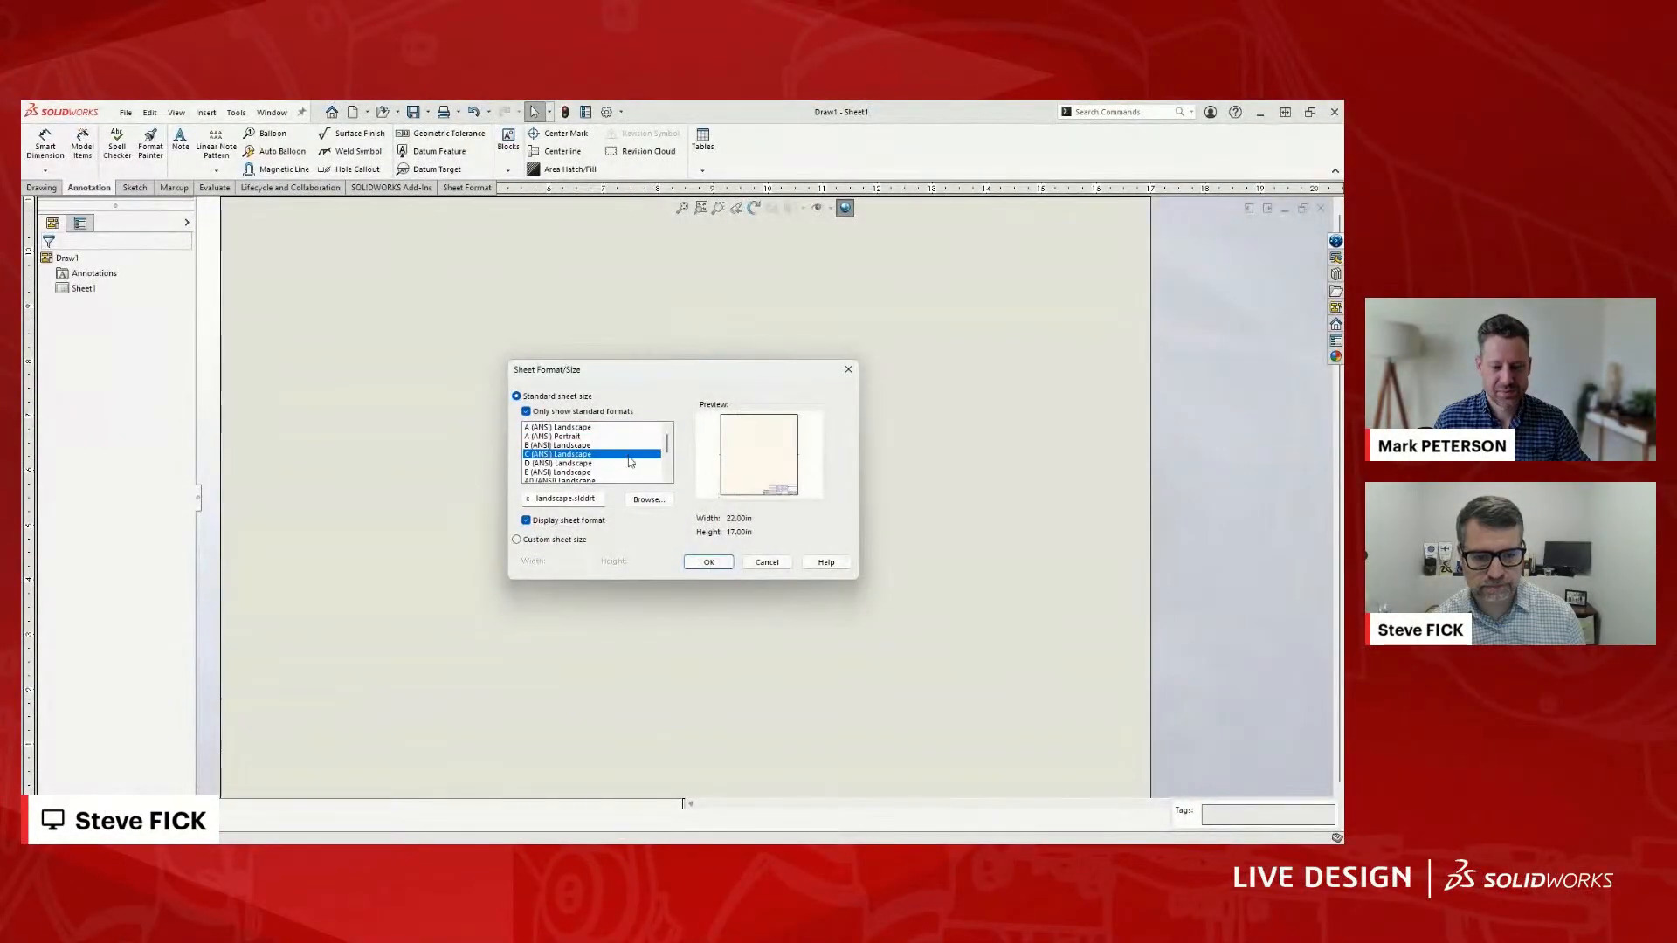
left_click(708, 562)
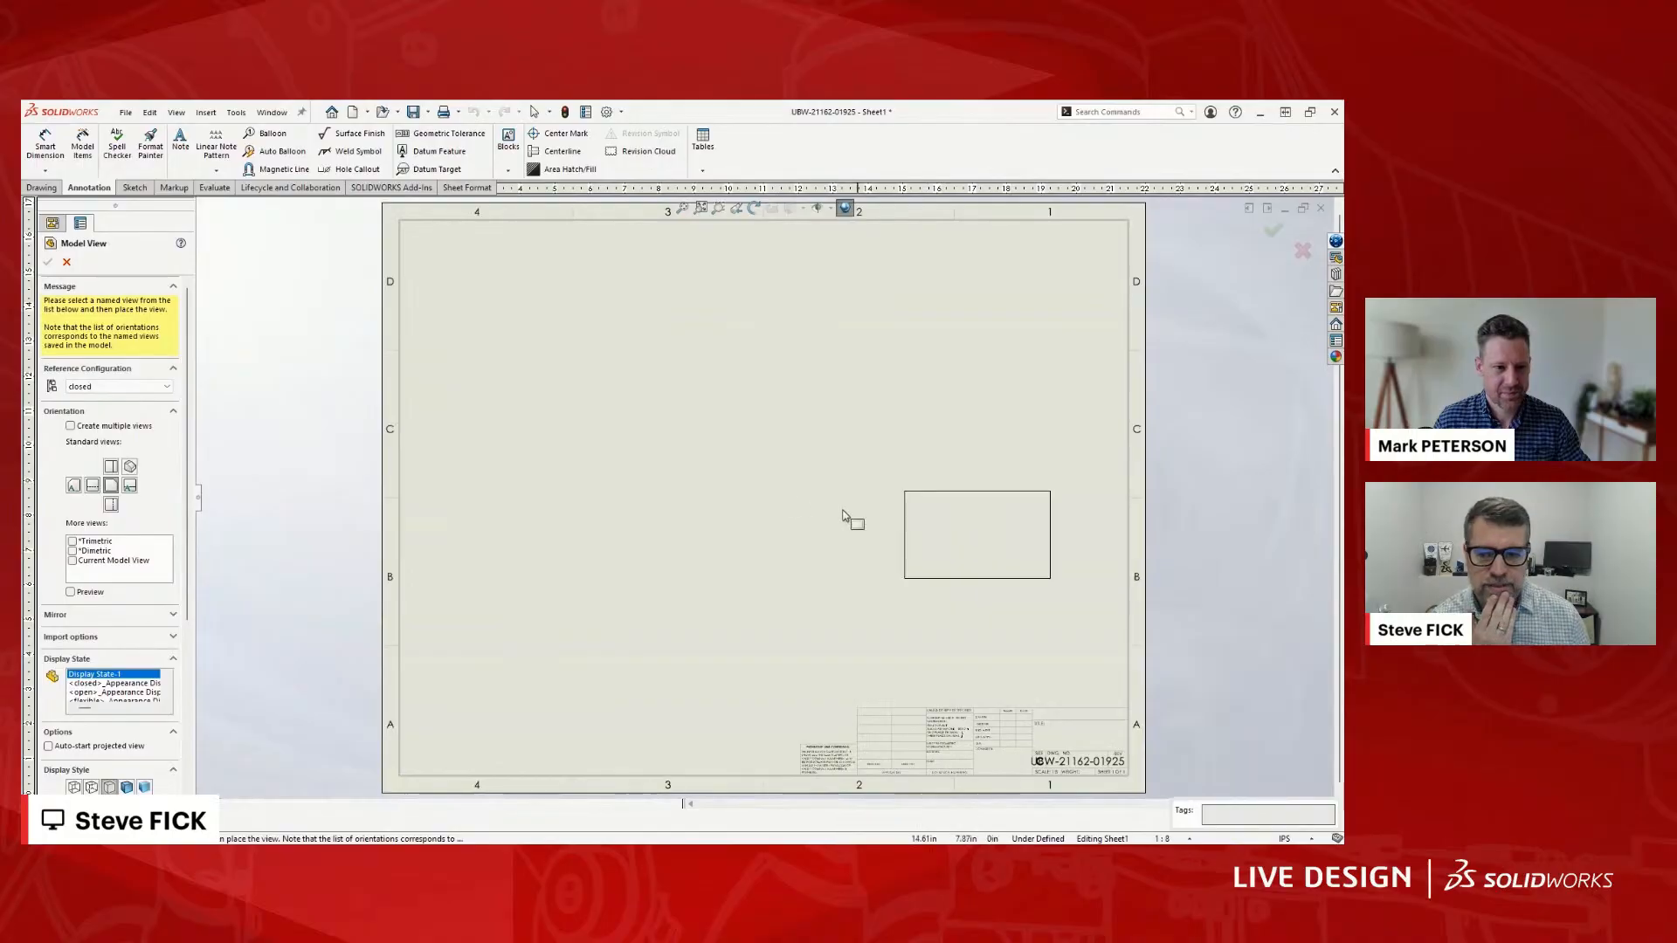
left_click(131, 469)
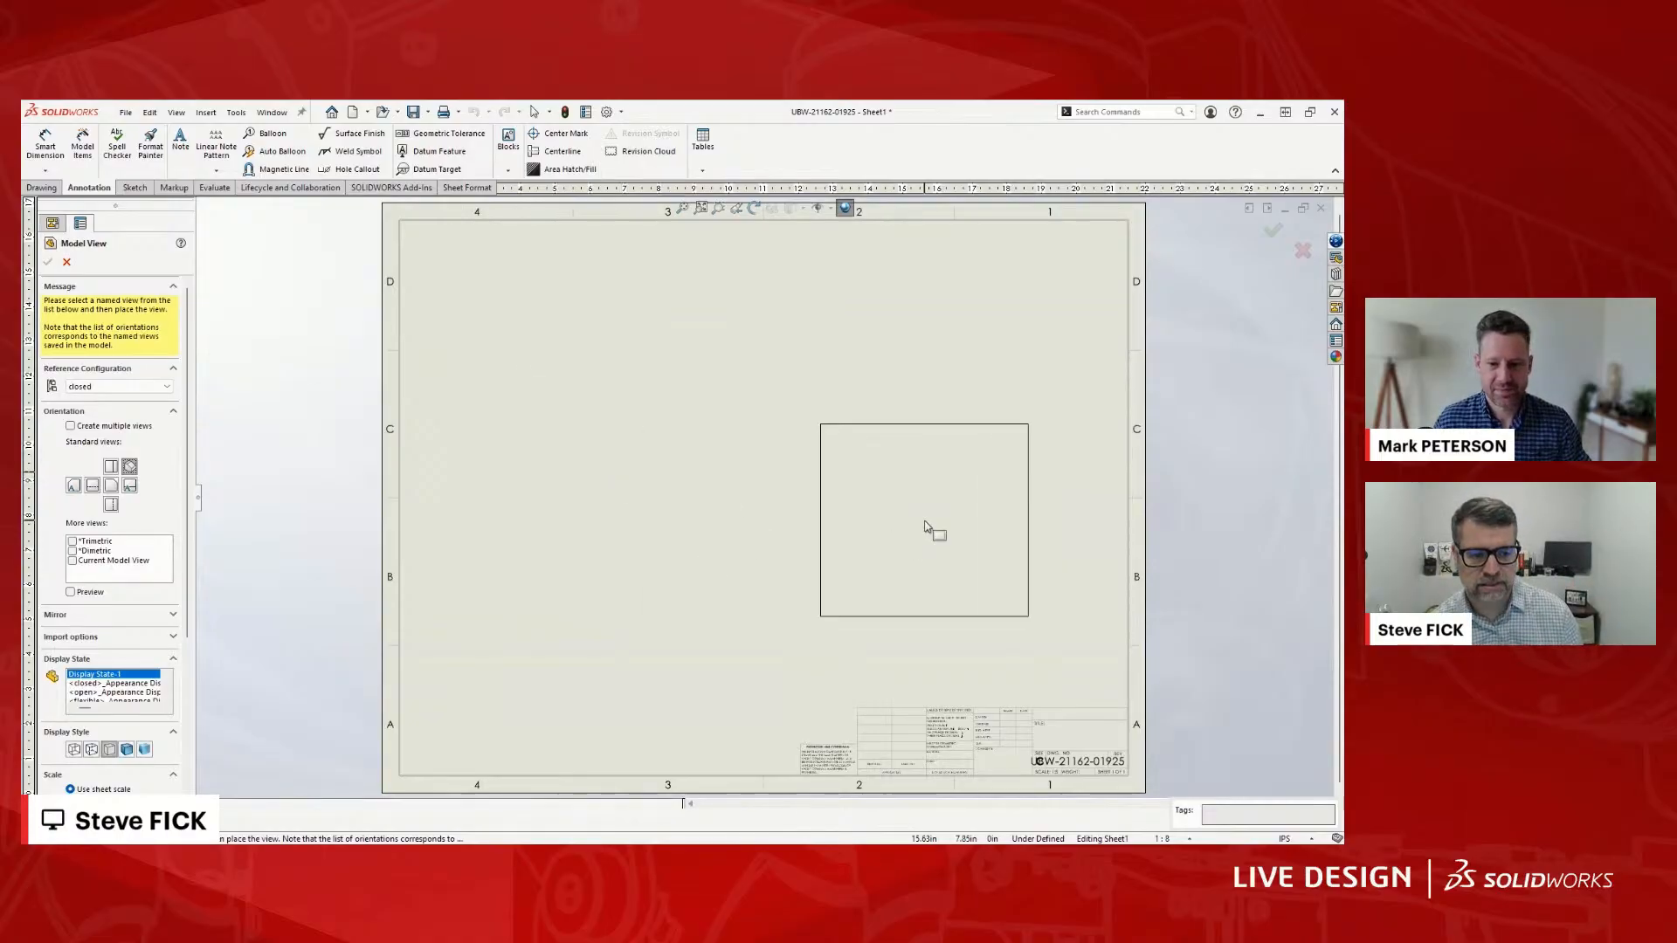
left_click(929, 528)
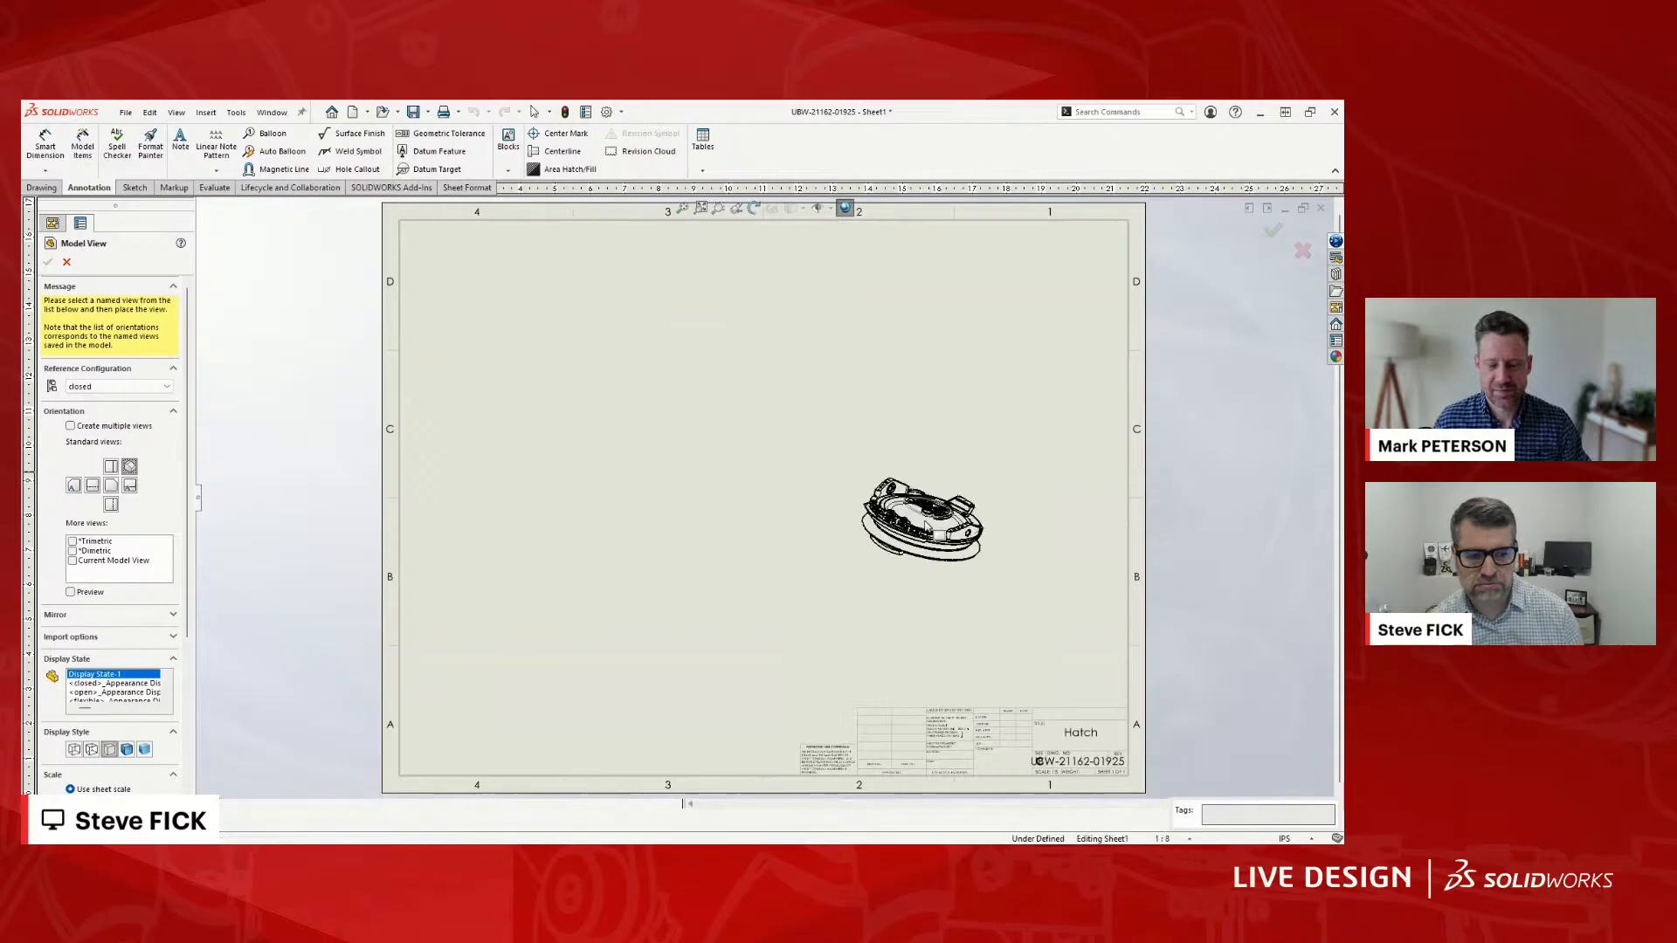
left_click(48, 262)
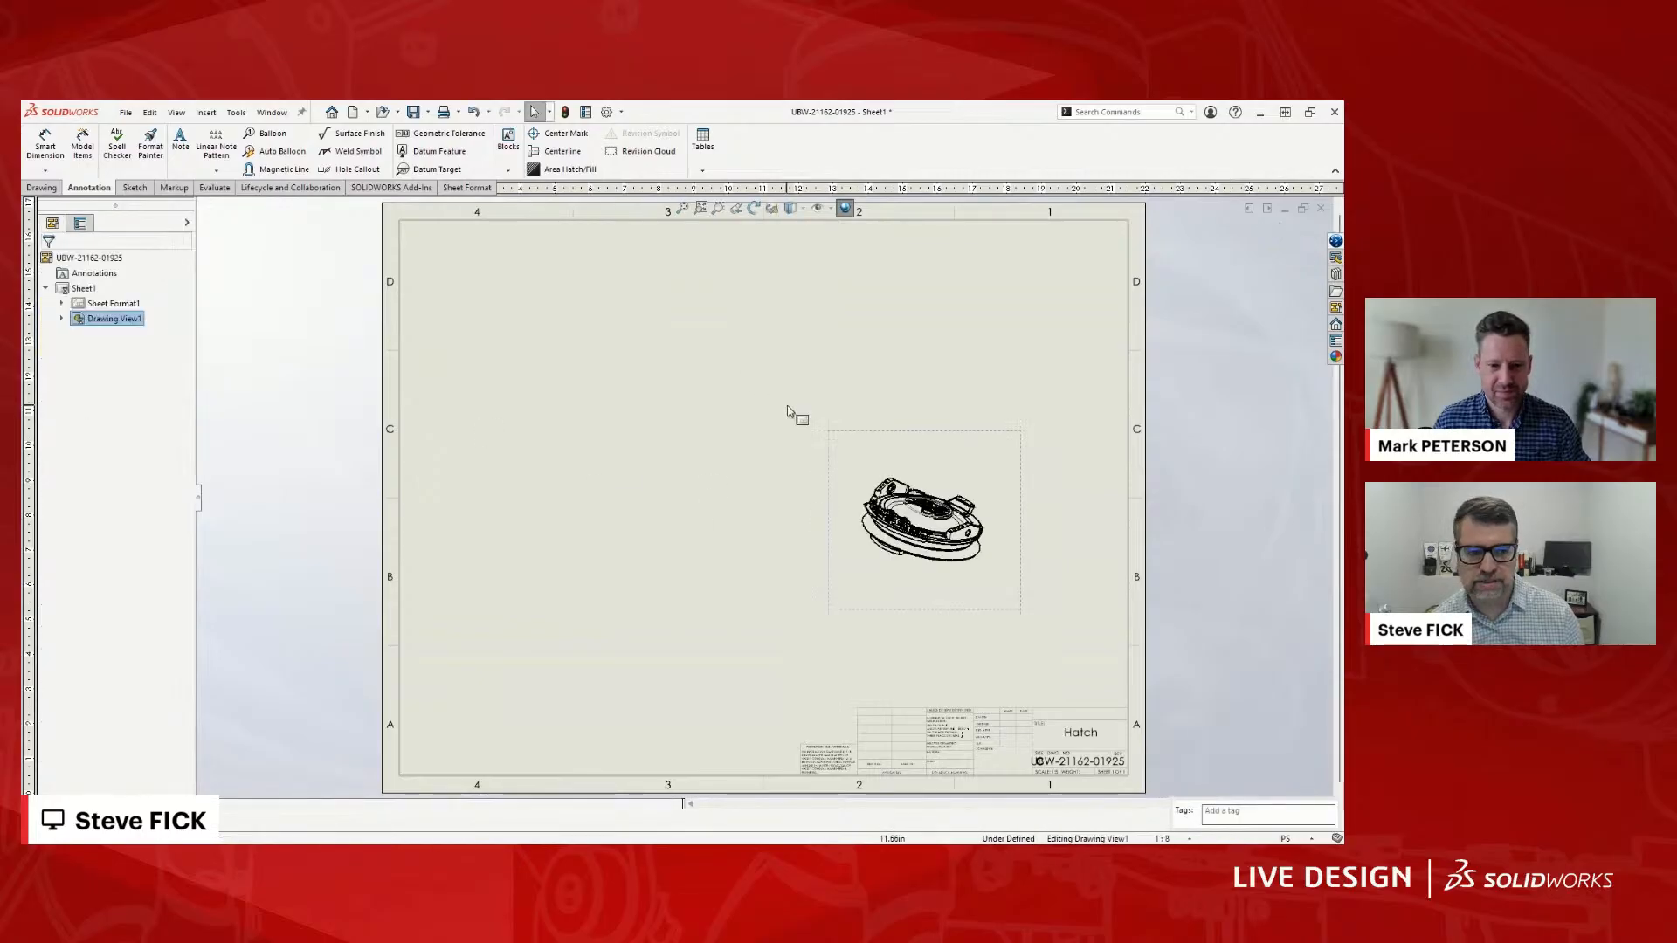
left_click(877, 393)
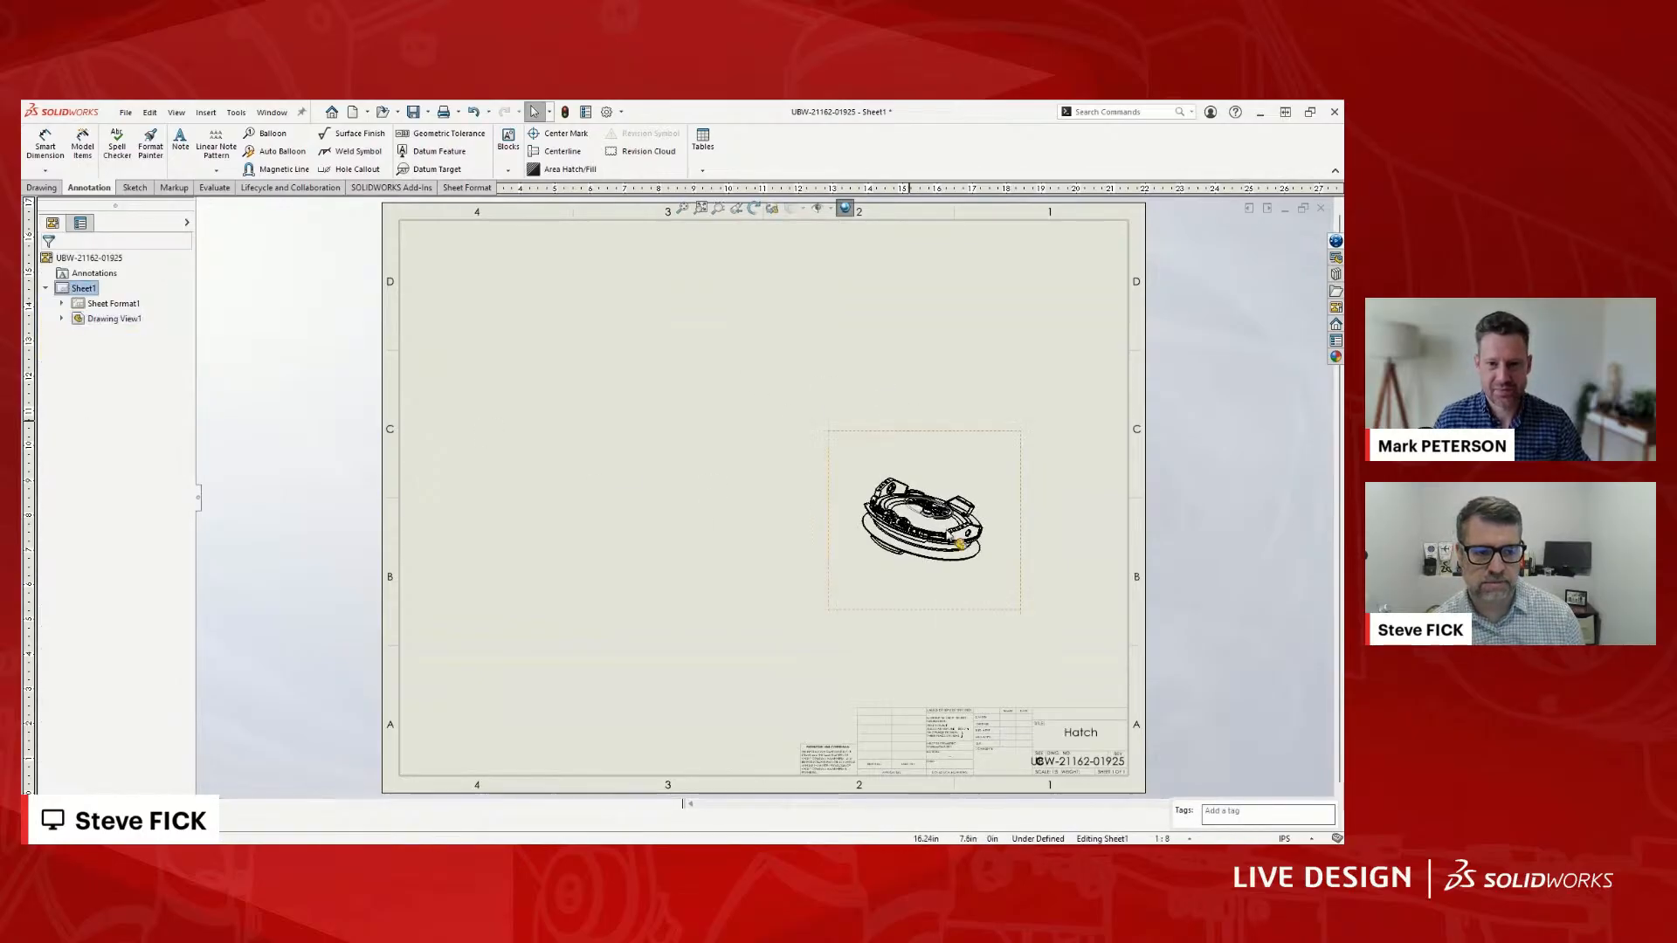
- Give the isometric hatch view a custom scale of 1:4
scroll(950, 534, "down", 1)
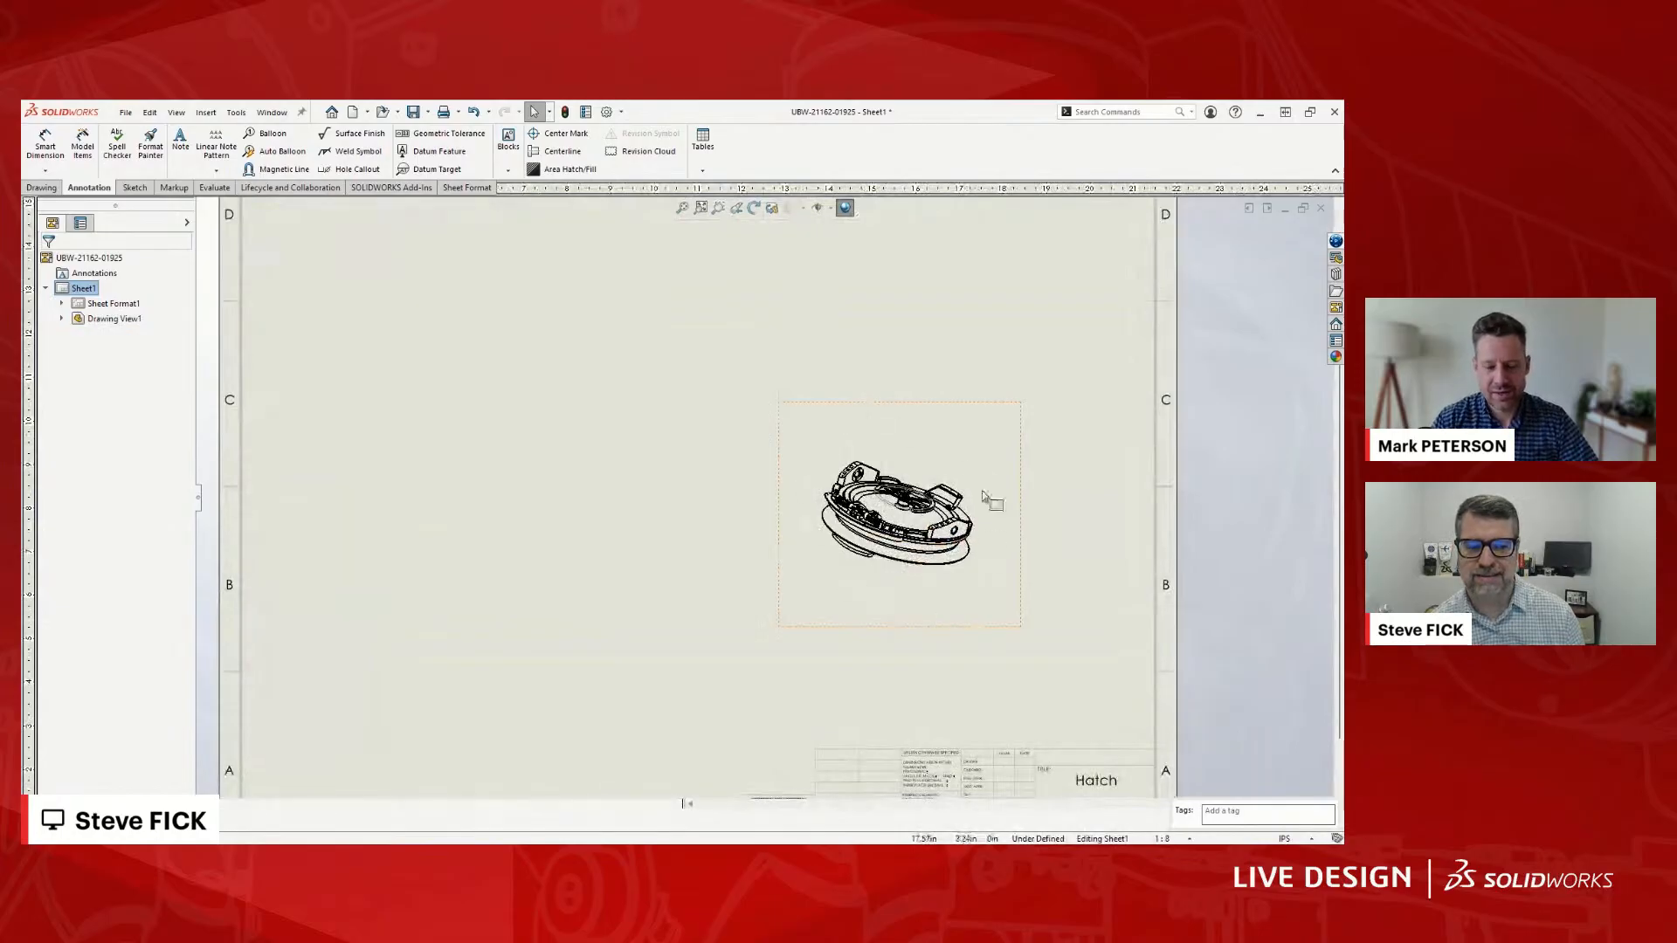
scroll(808, 351, "up", 1)
left_click(883, 453)
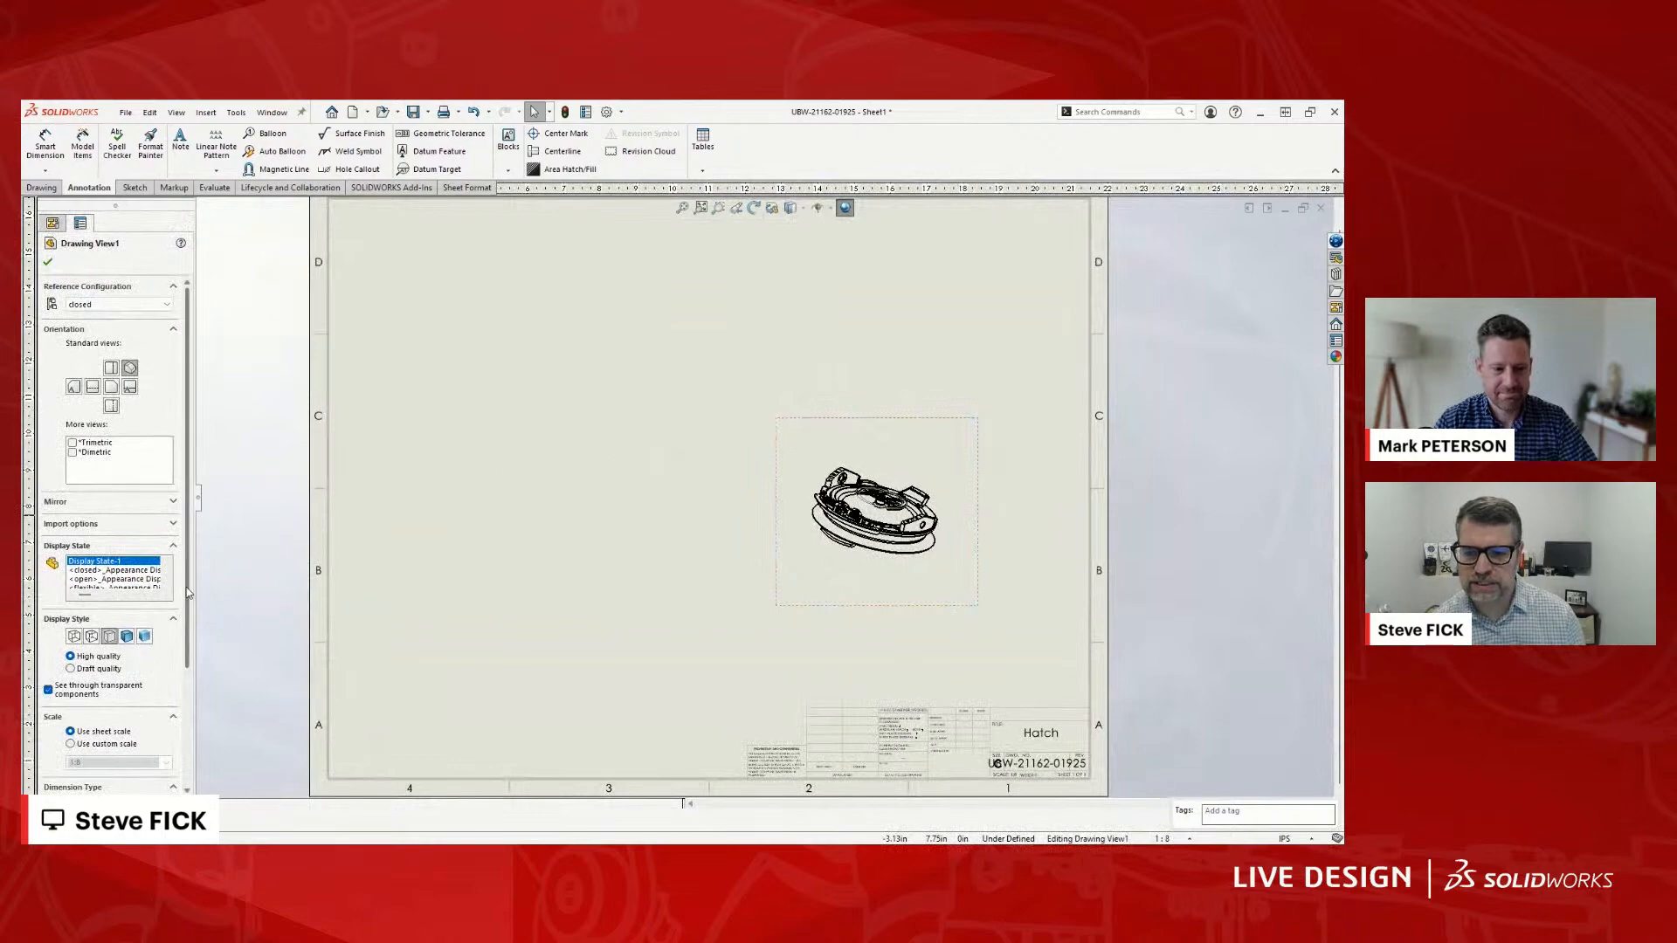
scroll(96, 664, "down", 3)
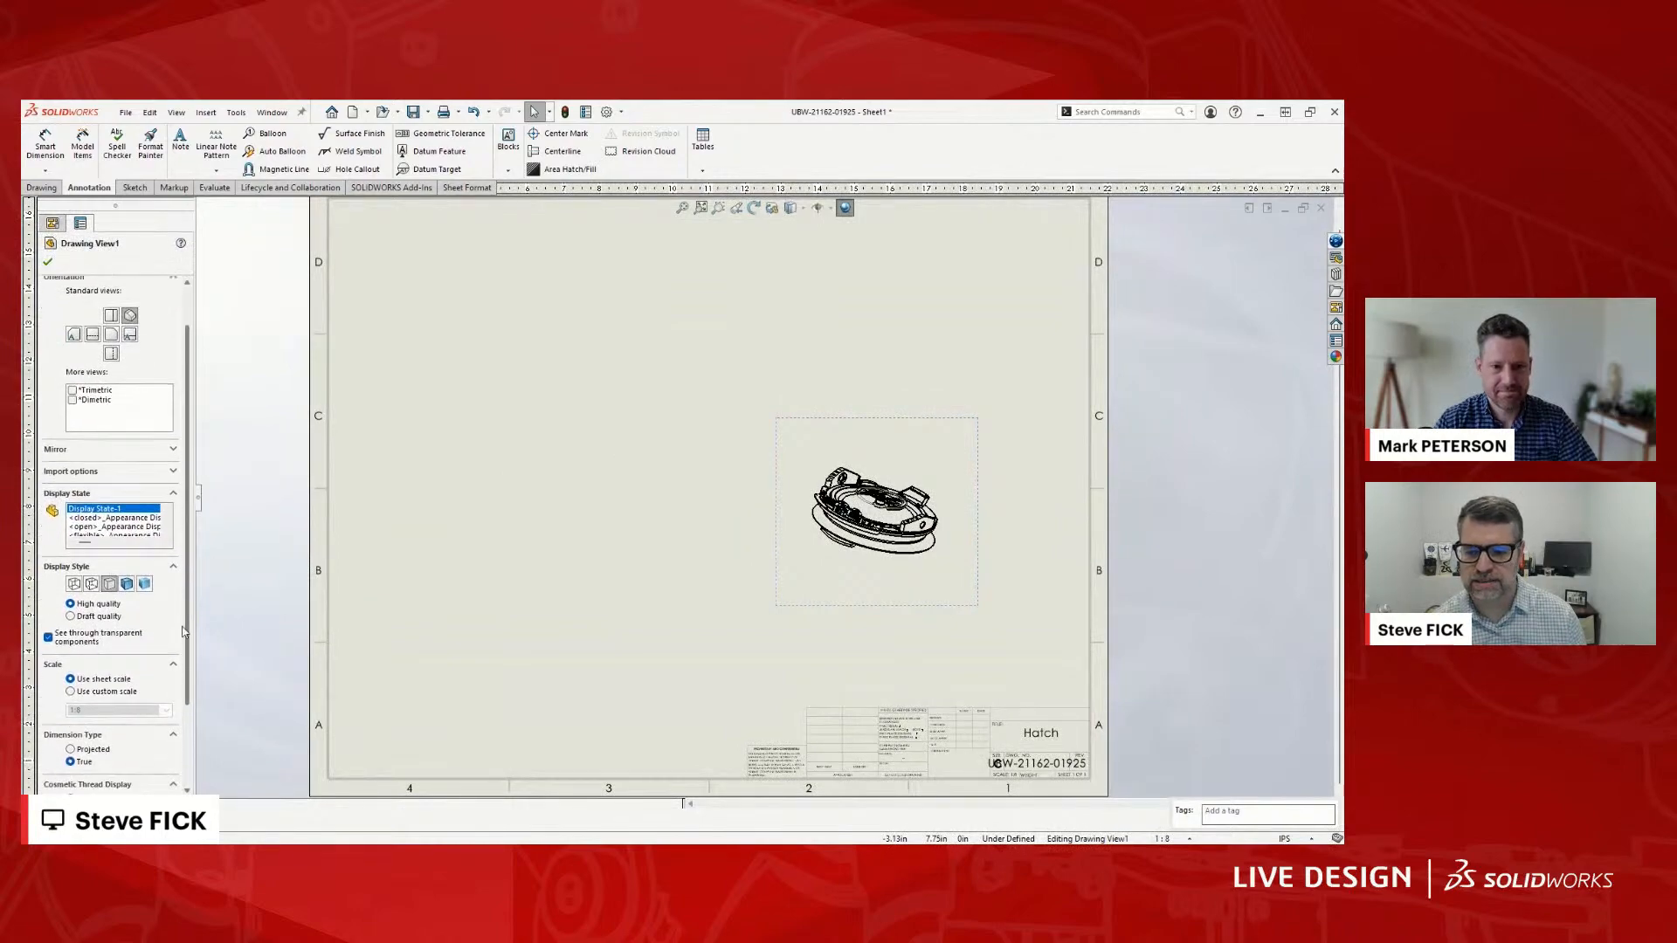
left_click(85, 689)
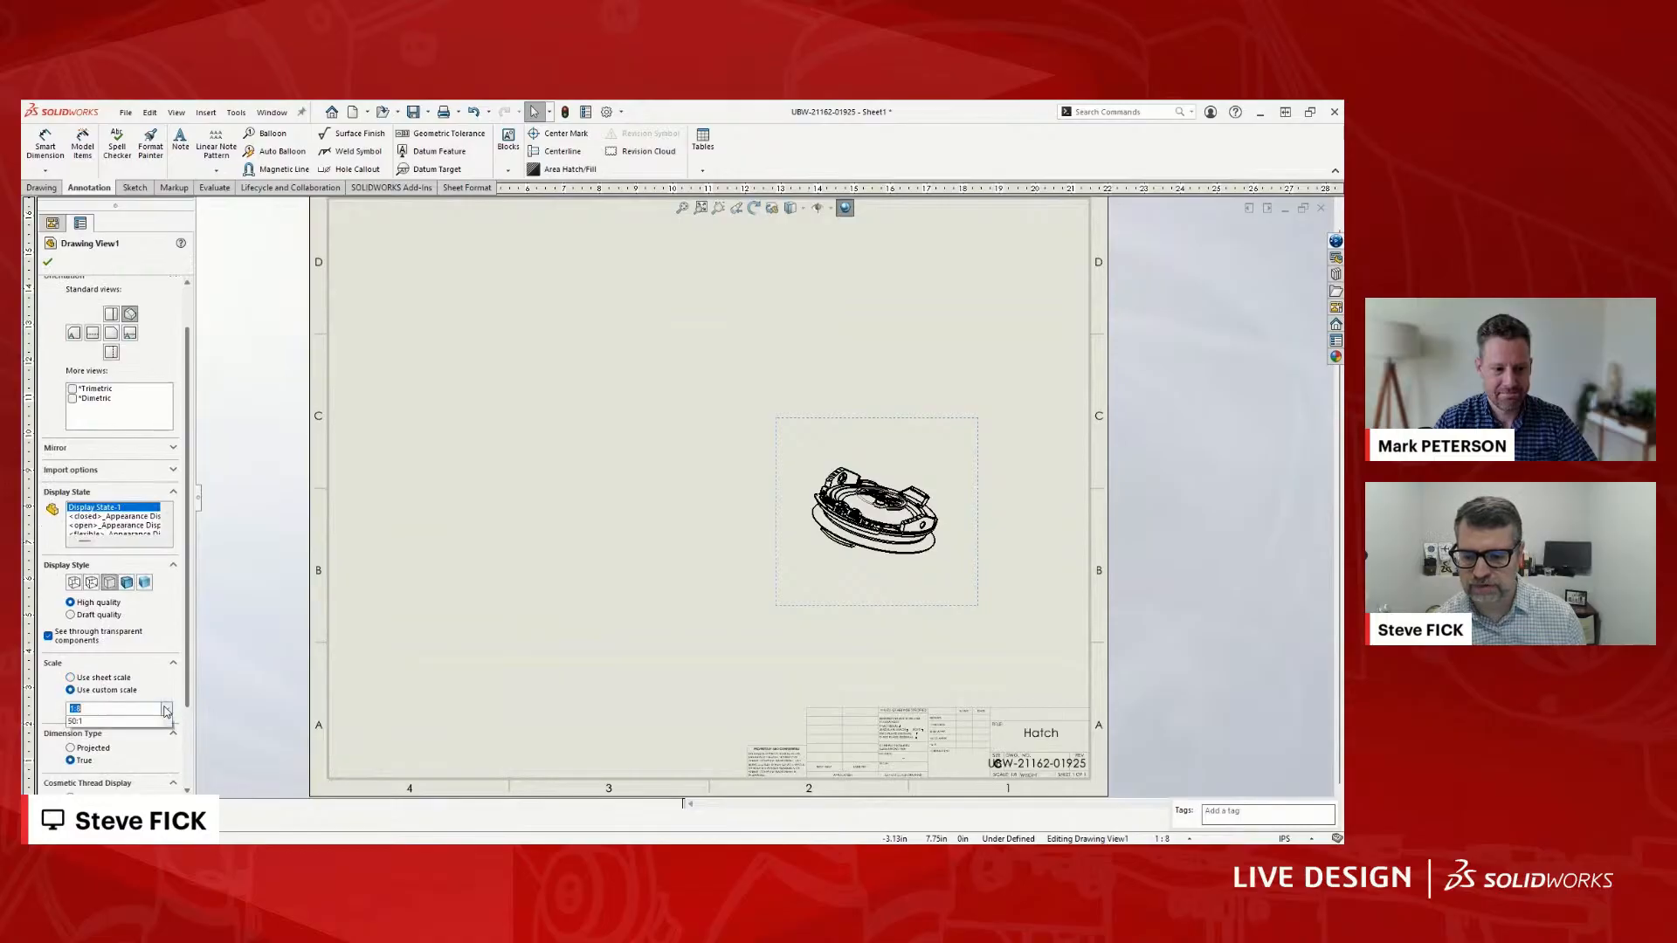
left_click(166, 708)
scroll(127, 737, "up", 1)
left_click(112, 742)
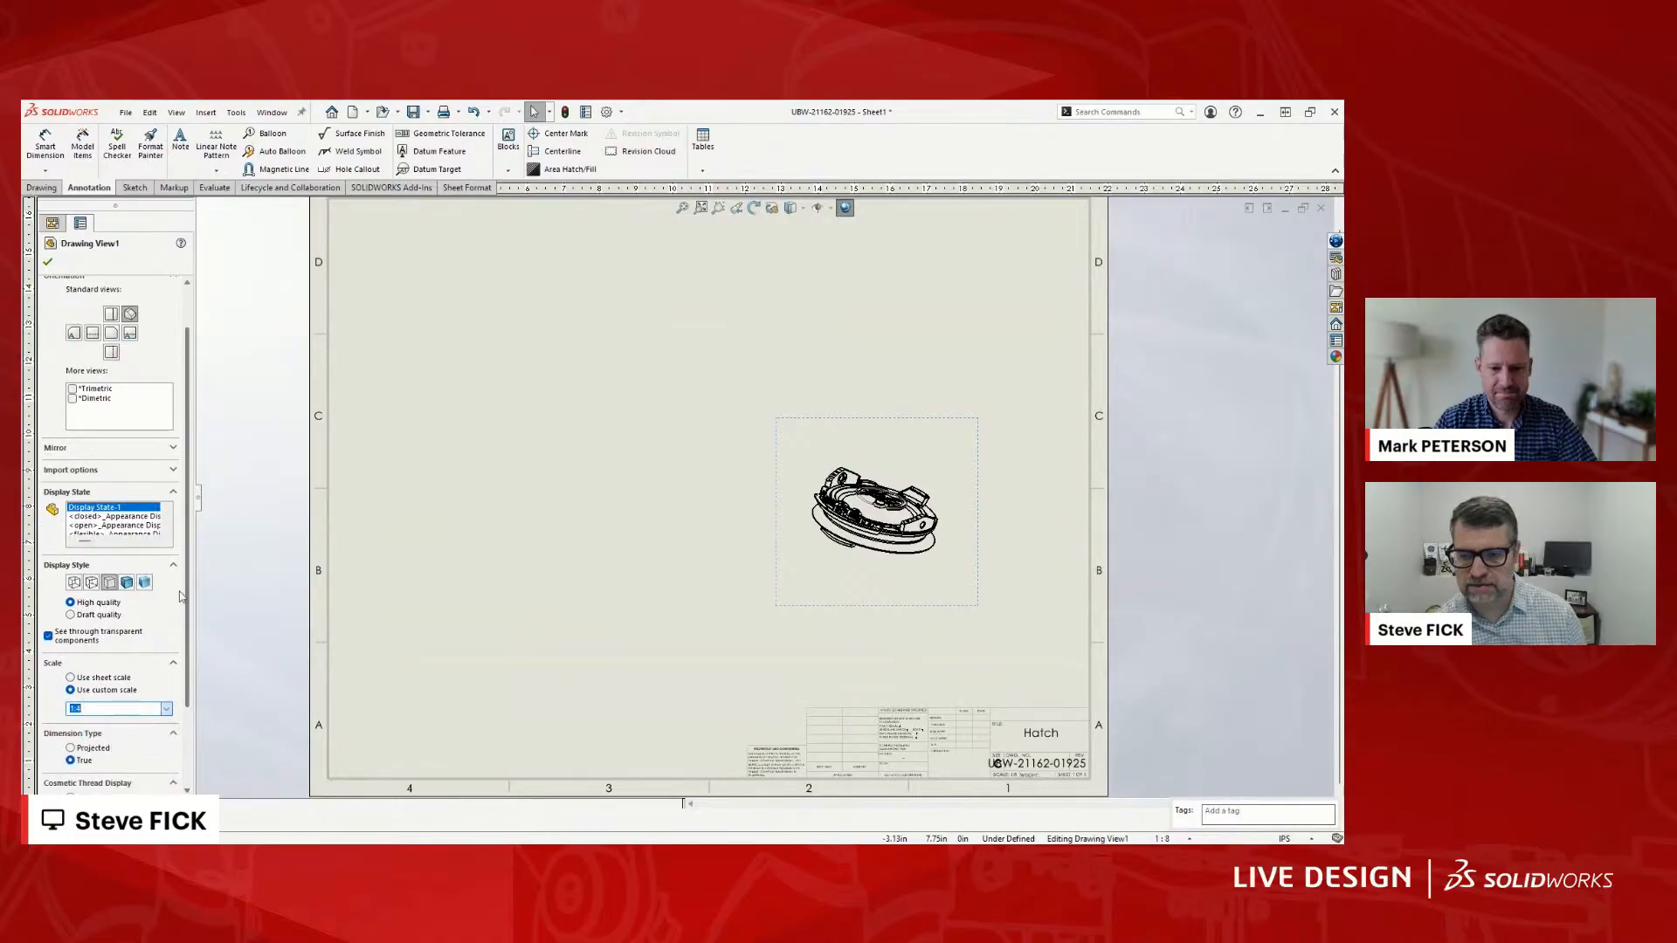
left_click(48, 261)
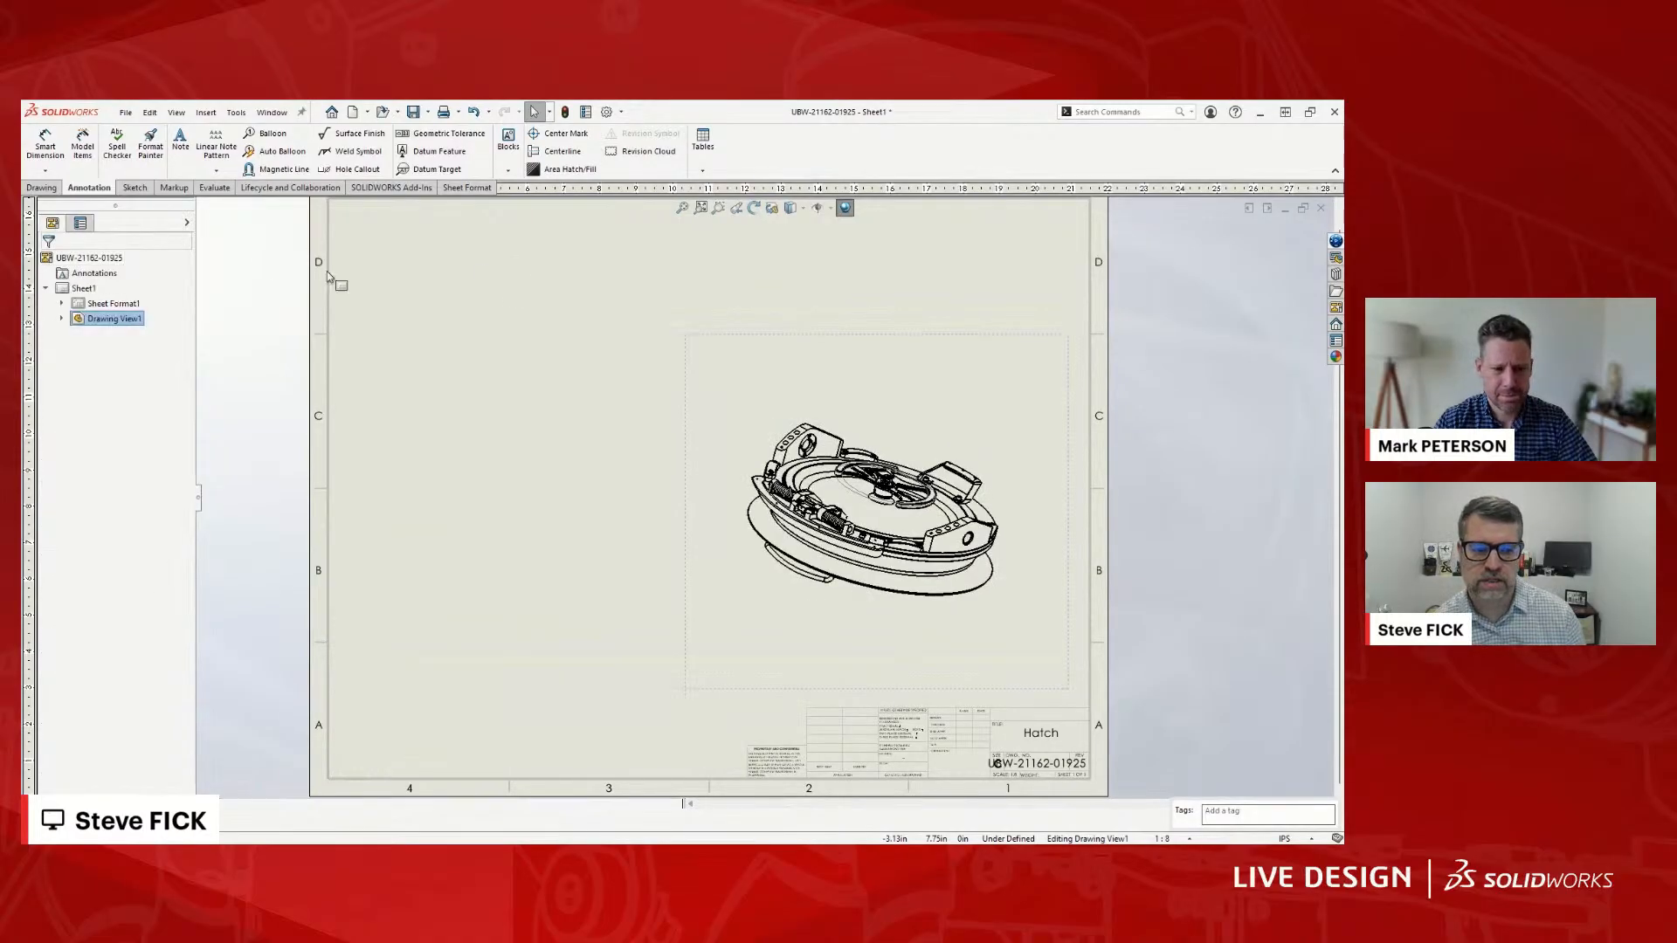
- Rotate the hatch view in 3D Drawing View mode to a custom orientation facing its other side and accept the new orientation
left_click(615, 266)
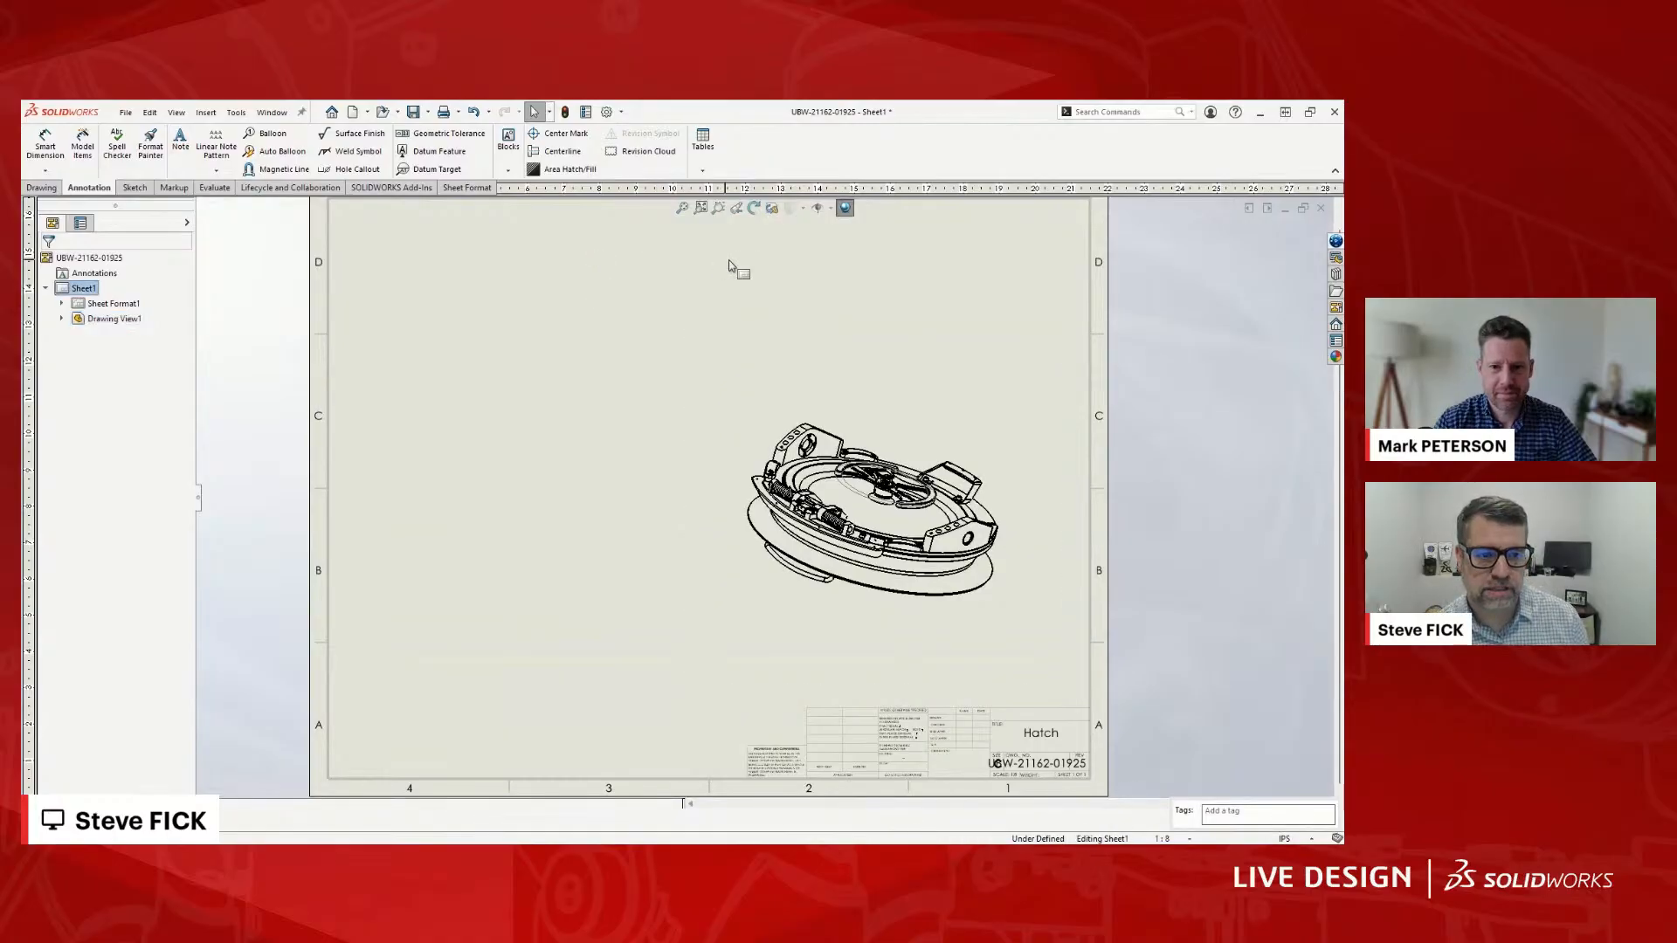
left_click(772, 209)
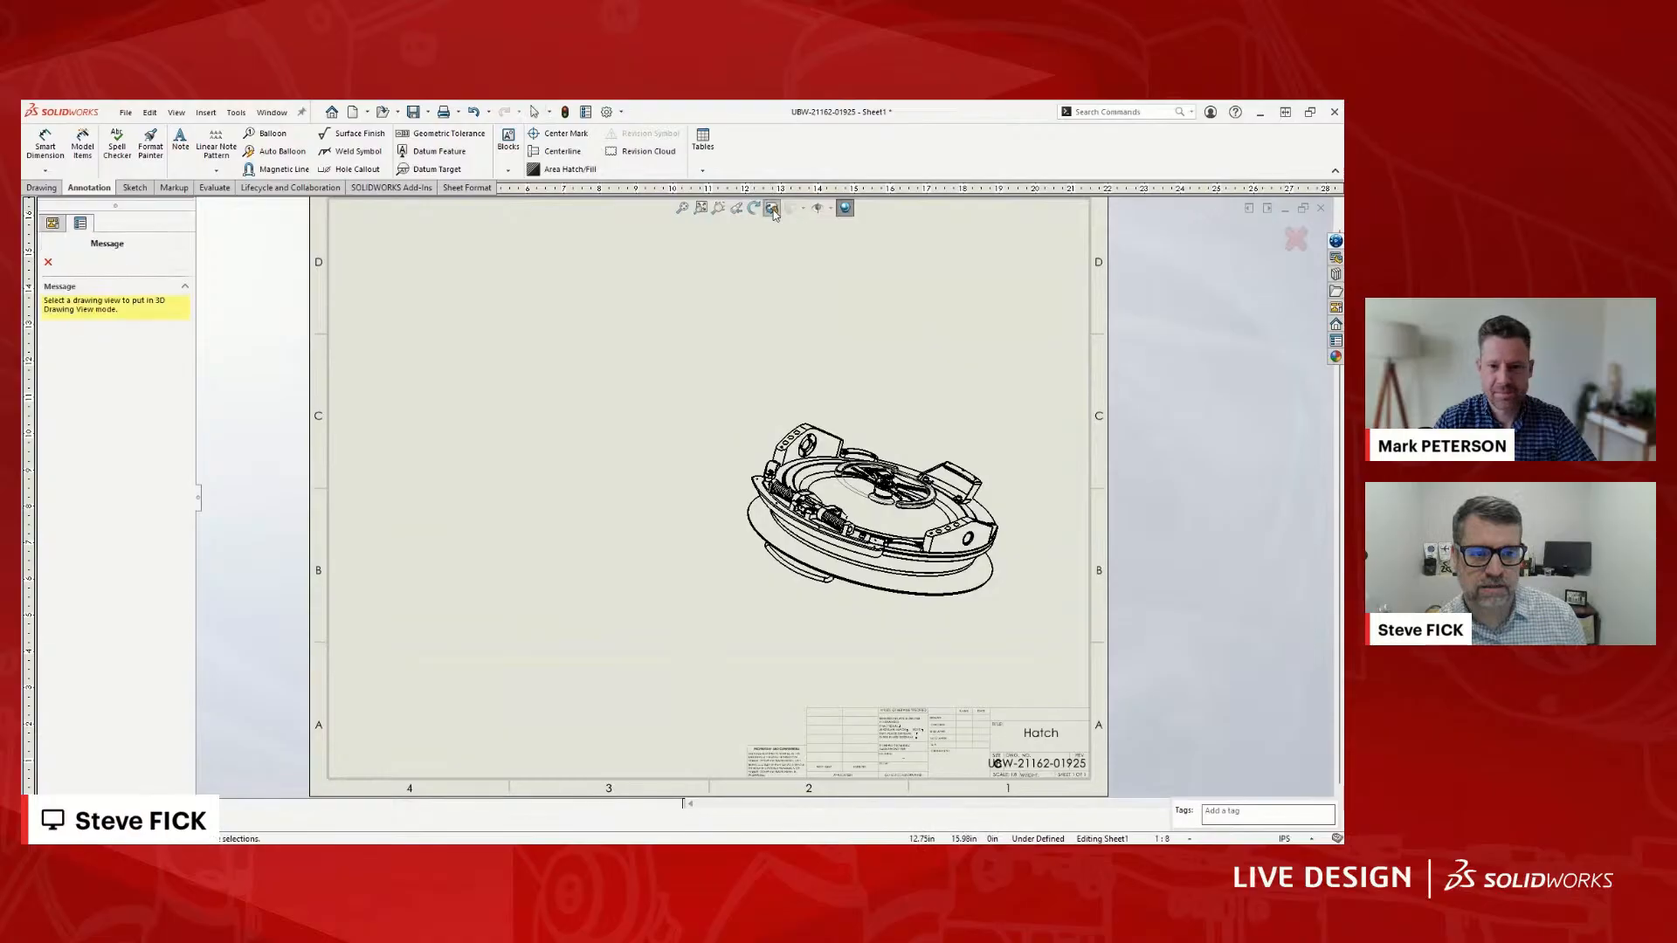
left_click(861, 400)
mouse_move(961, 426)
left_mouse_down()
mouse_move(928, 383)
mouse_move(829, 348)
mouse_move(961, 401)
mouse_move(891, 381)
mouse_move(846, 411)
mouse_move(852, 441)
mouse_move(813, 511)
mouse_move(825, 477)
mouse_move(813, 488)
left_mouse_up()
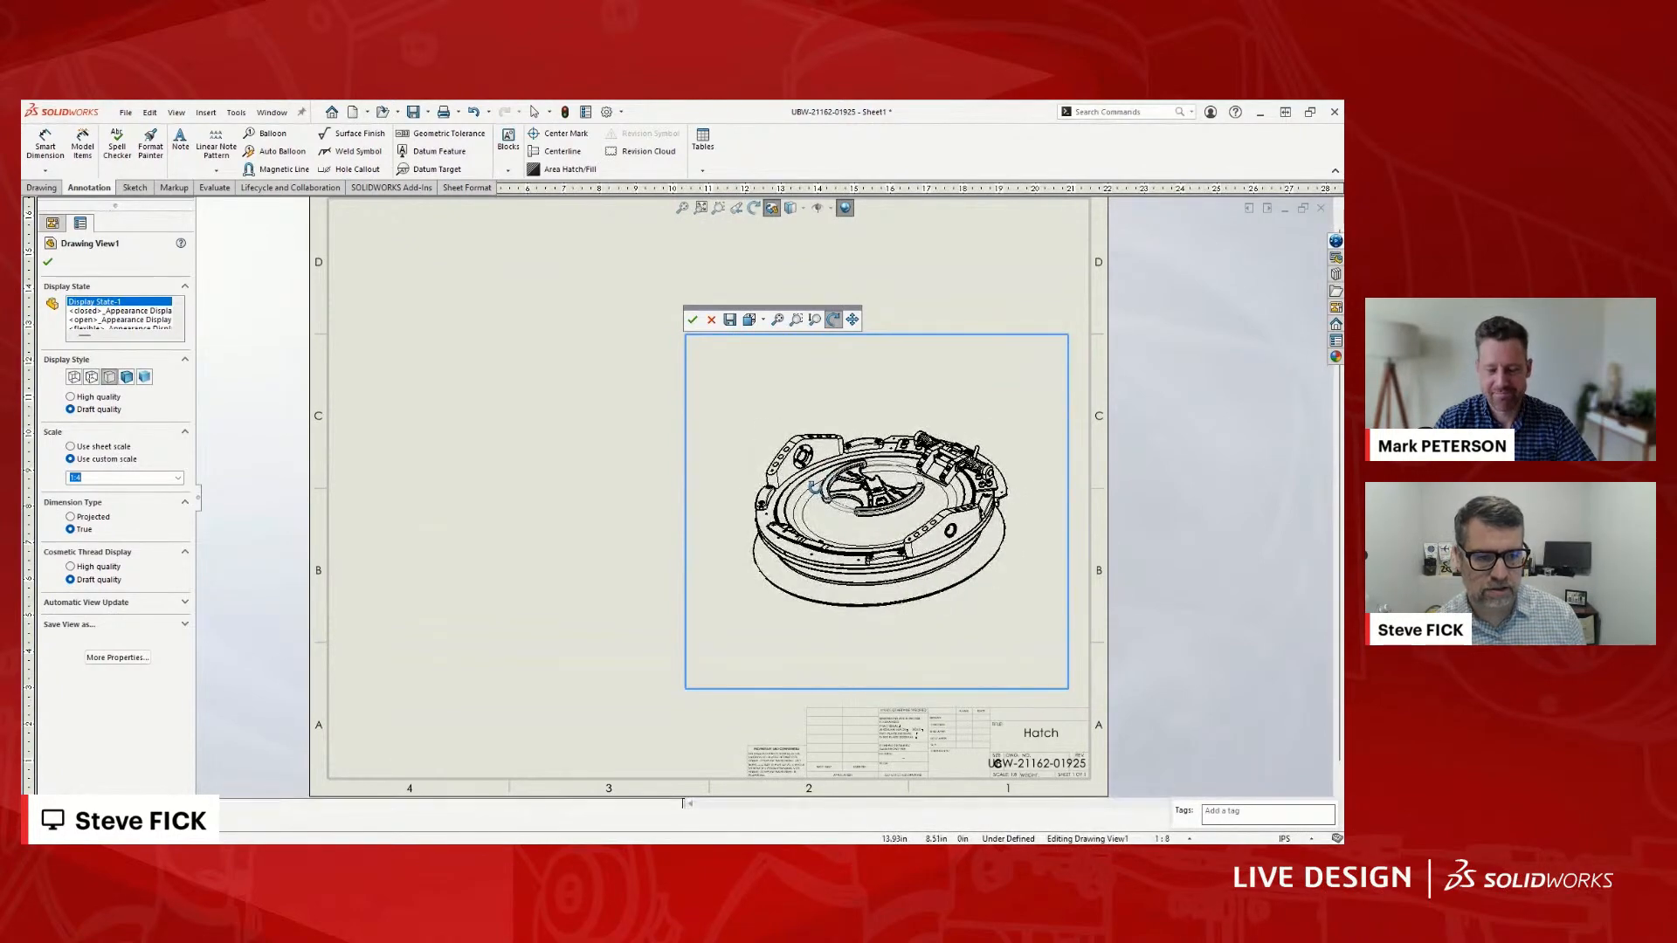
left_click(693, 320)
key("Escape")
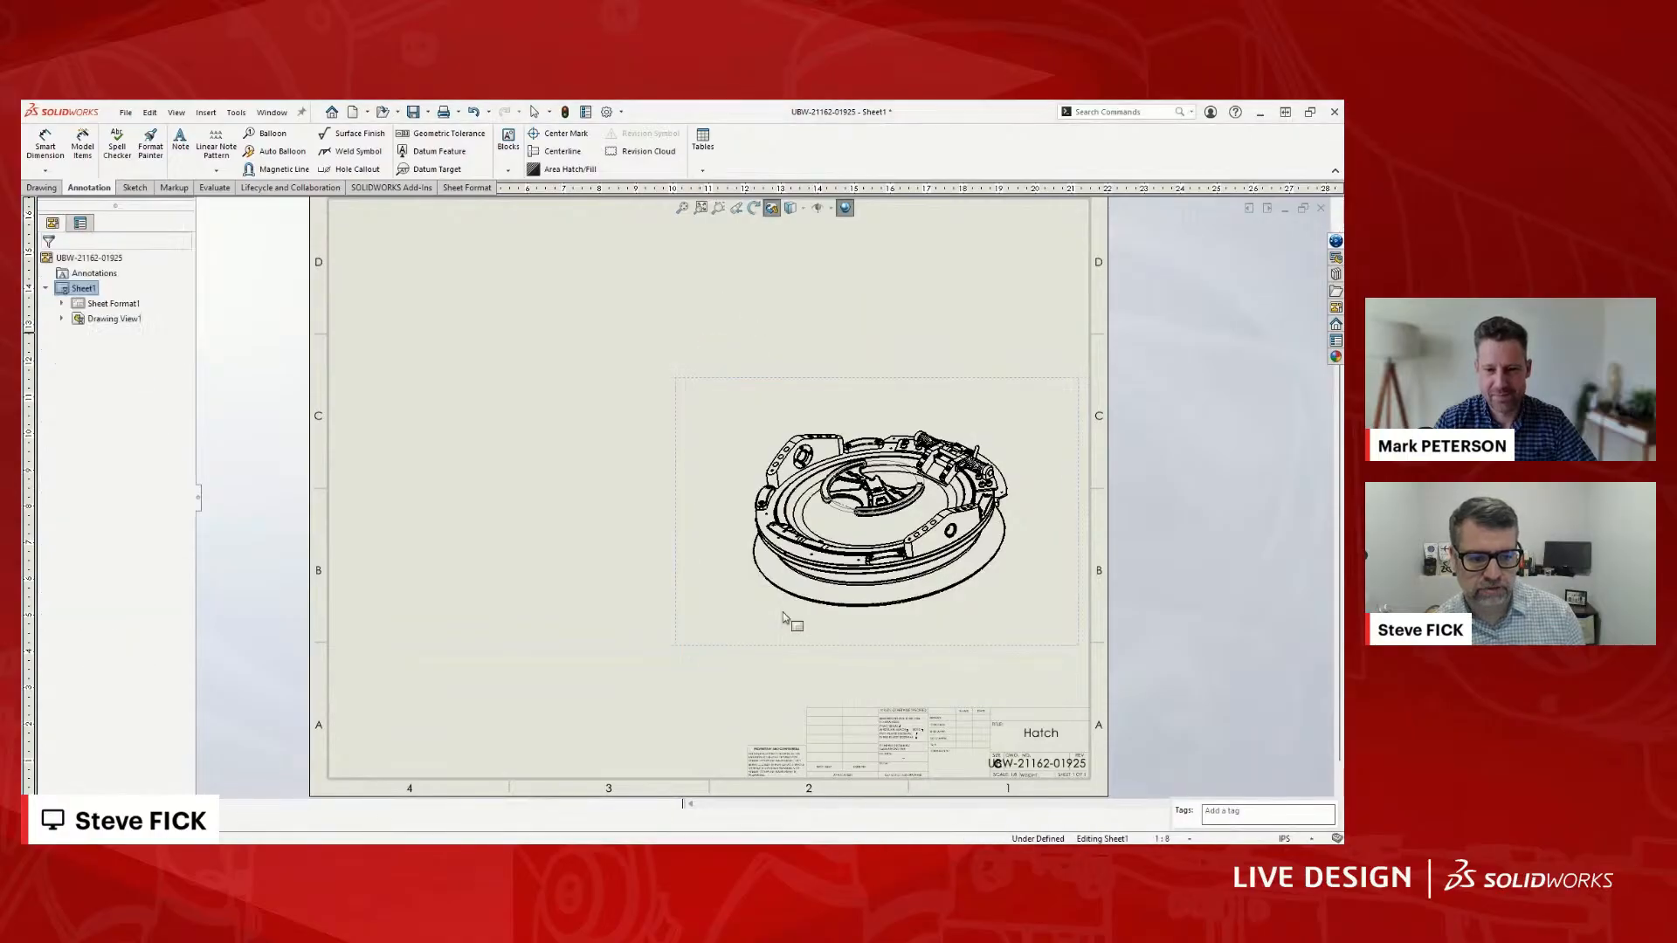
- Move the hatch view higher on the sheet, clear of the title block
left_click_drag(783, 652, 783, 570)
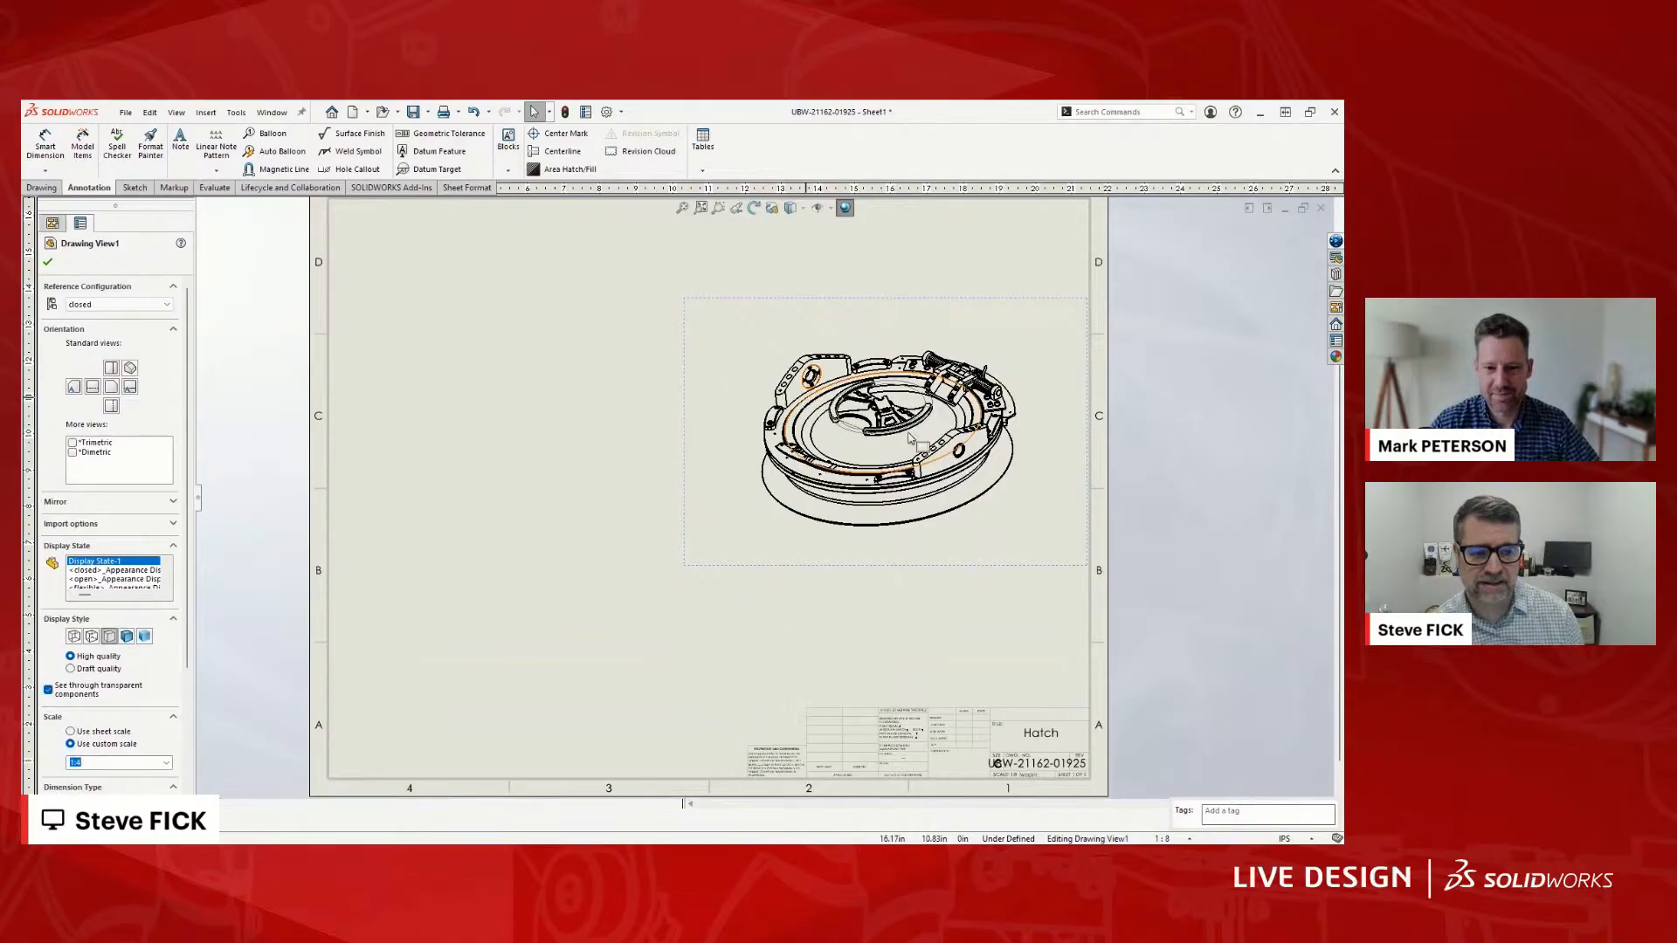
left_click(862, 616)
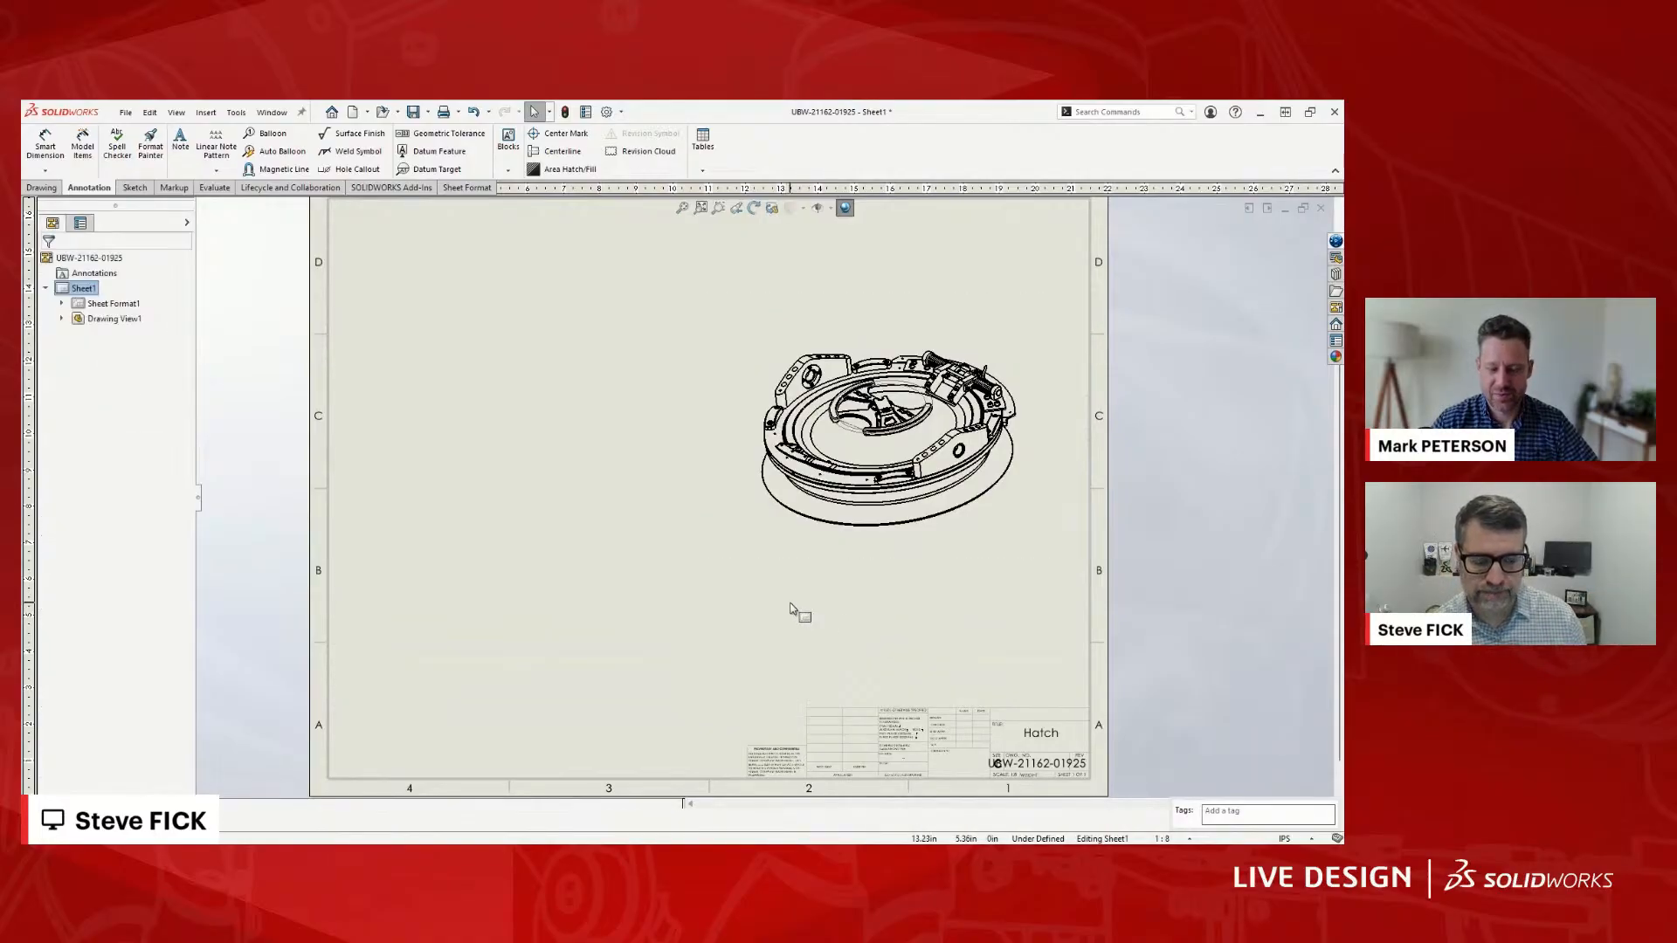
key("f")
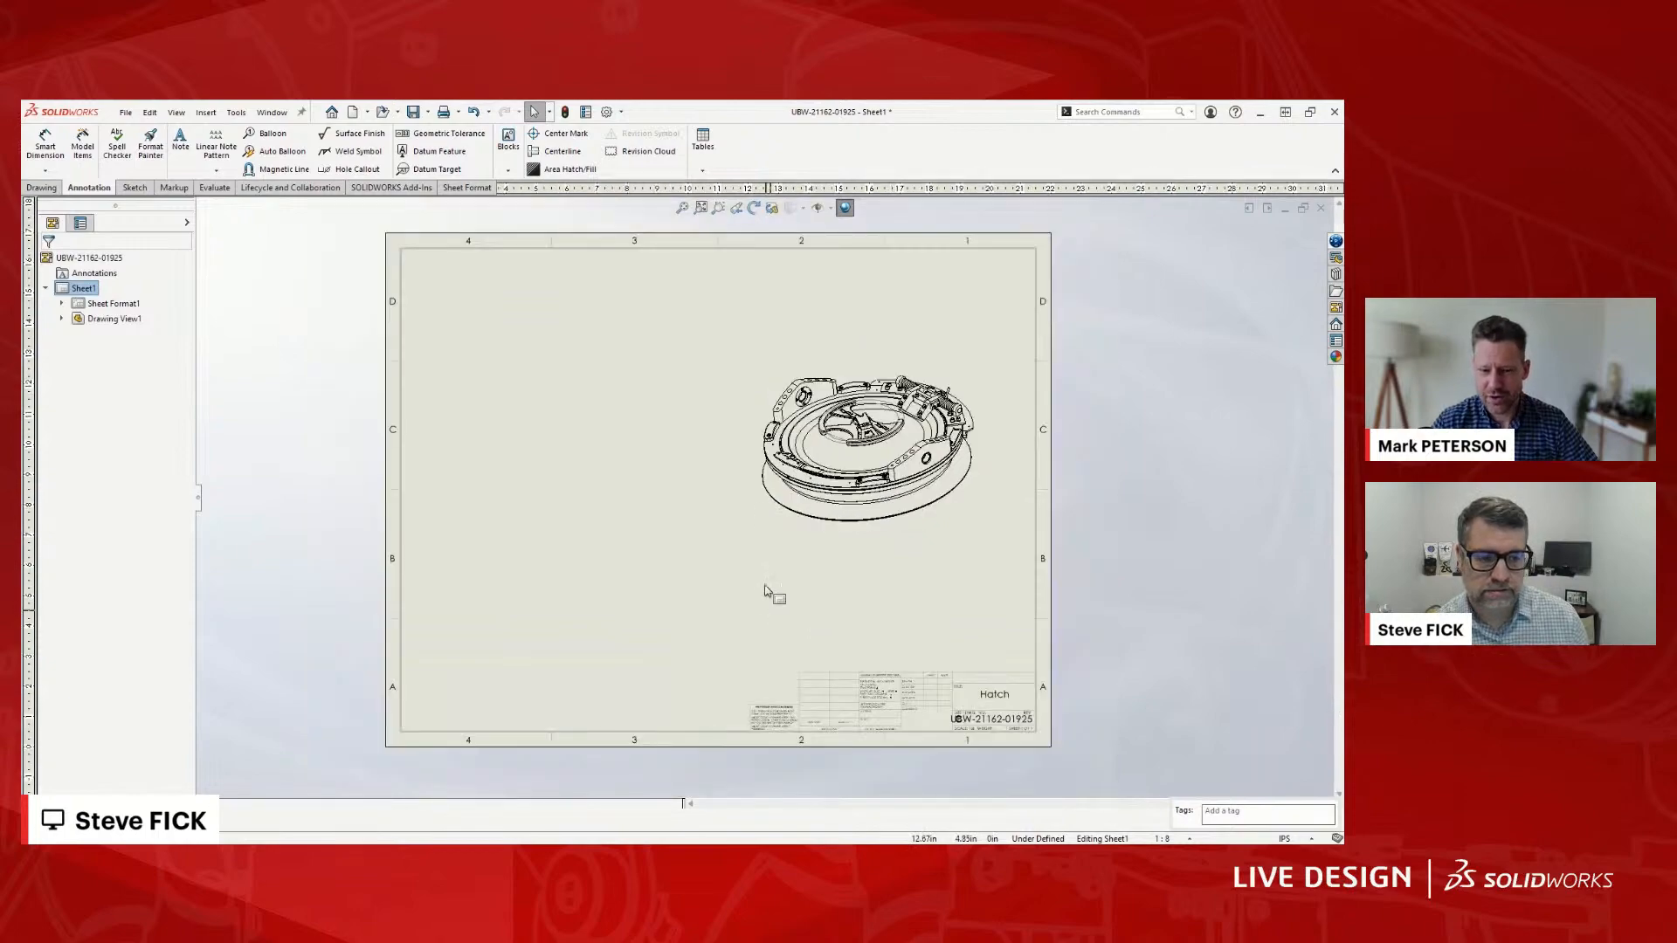
scroll(759, 315, "down", 1)
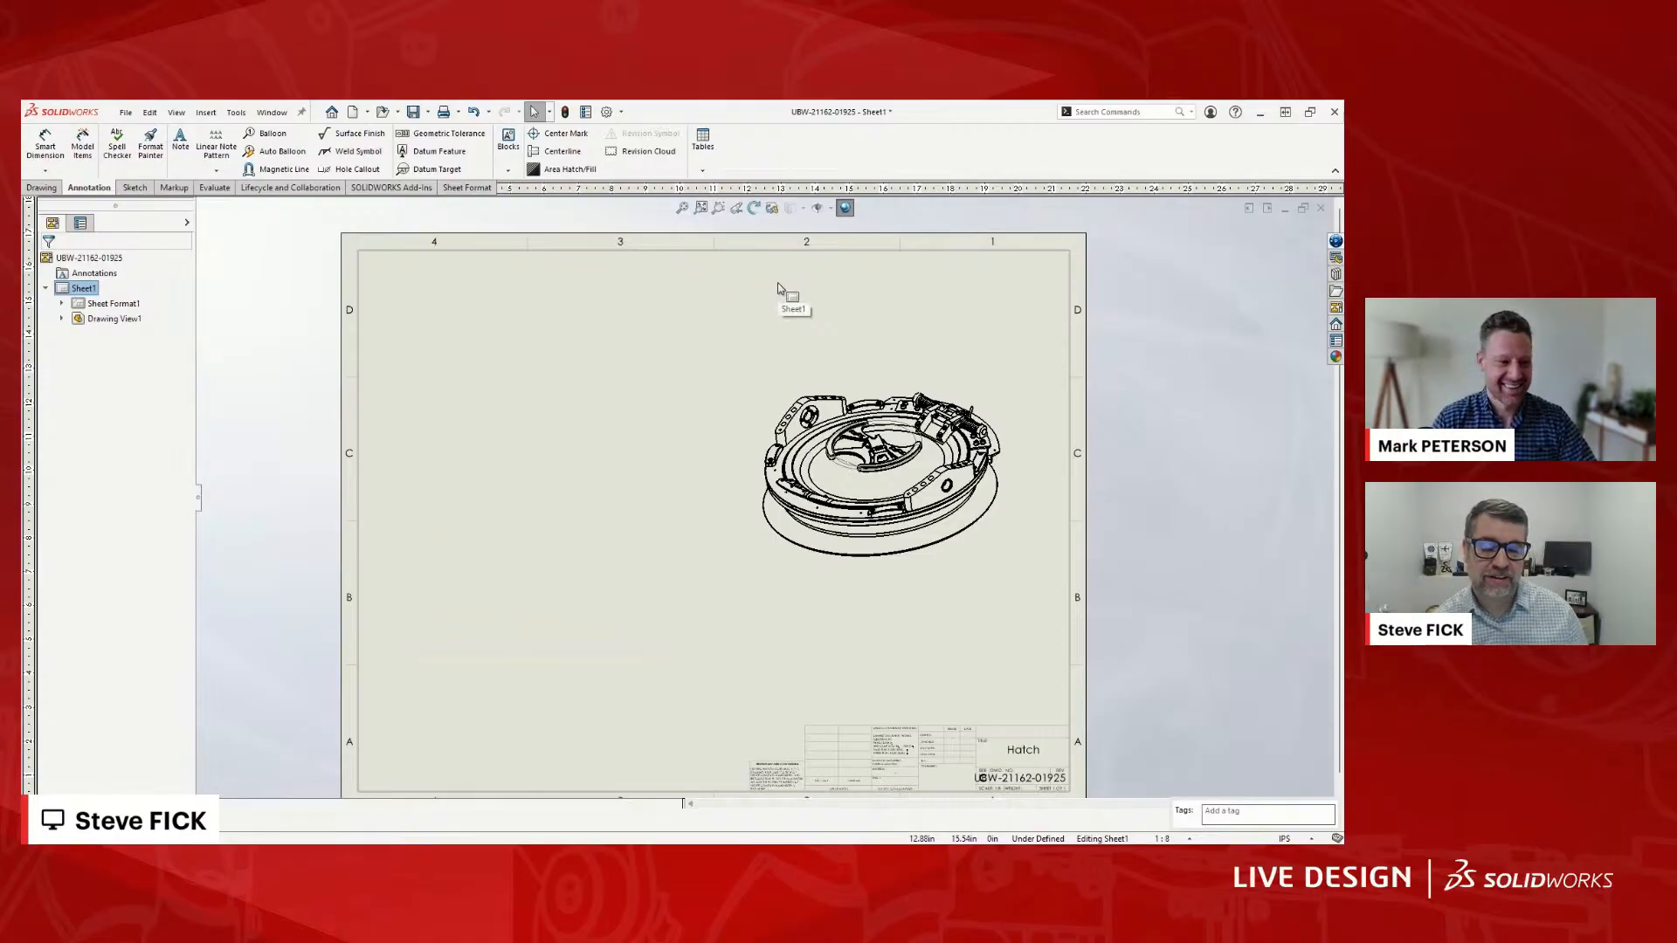
- Insert a top view of the other open model, the curved part, in the lower-left area of the sheet
left_click(41, 188)
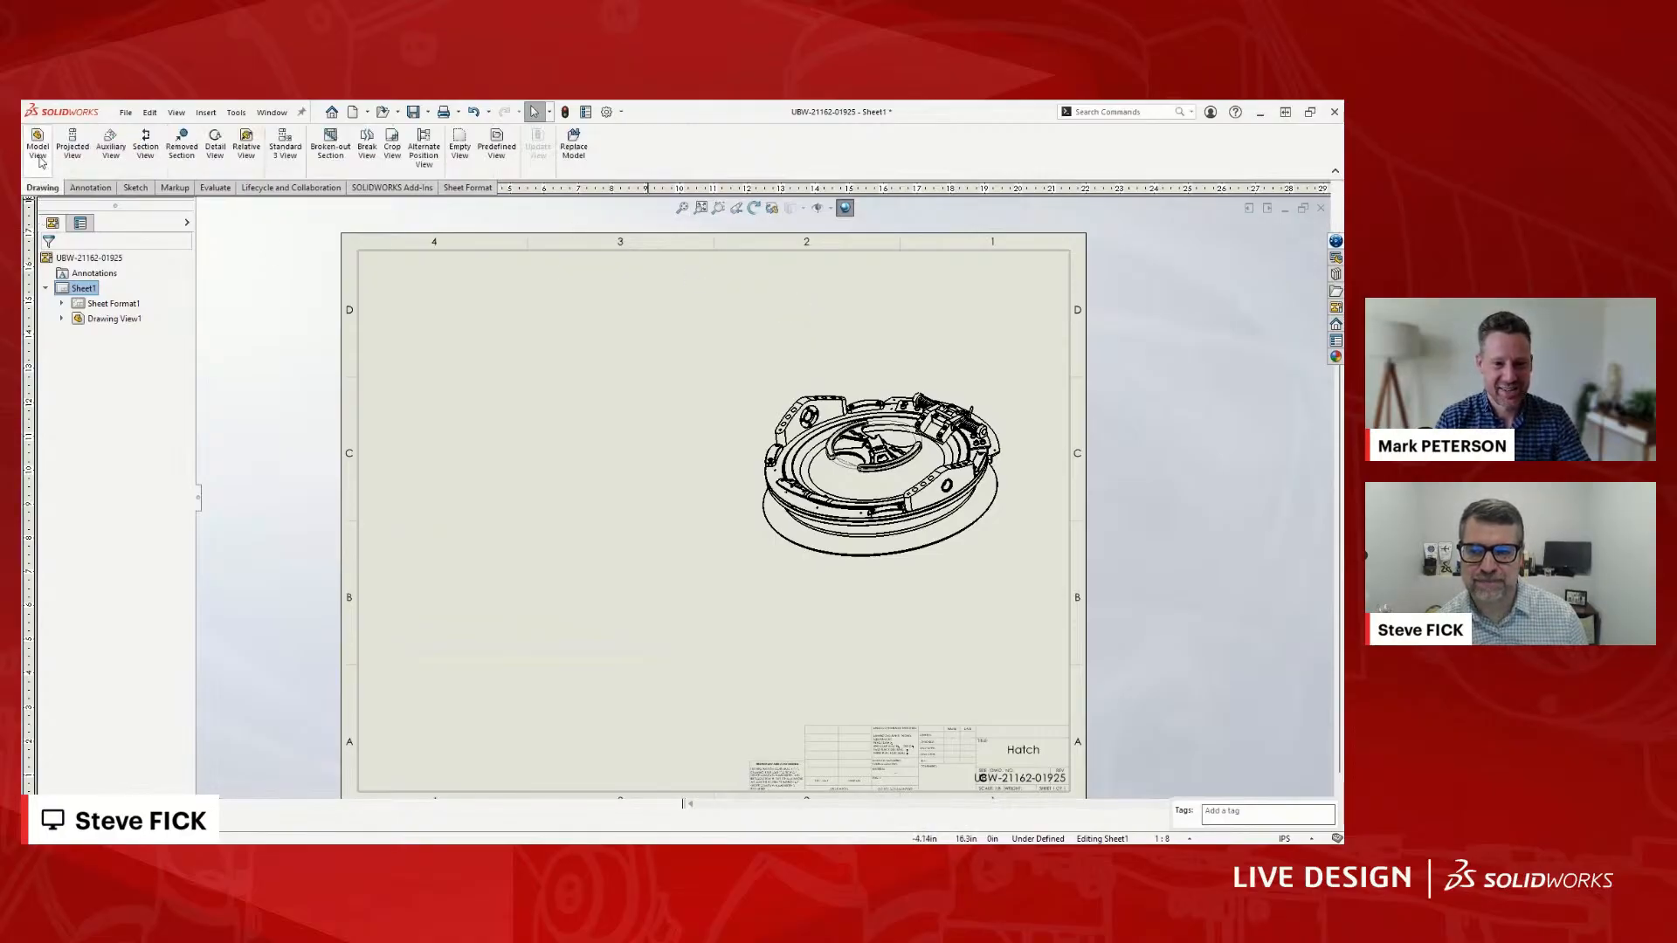
left_click(39, 149)
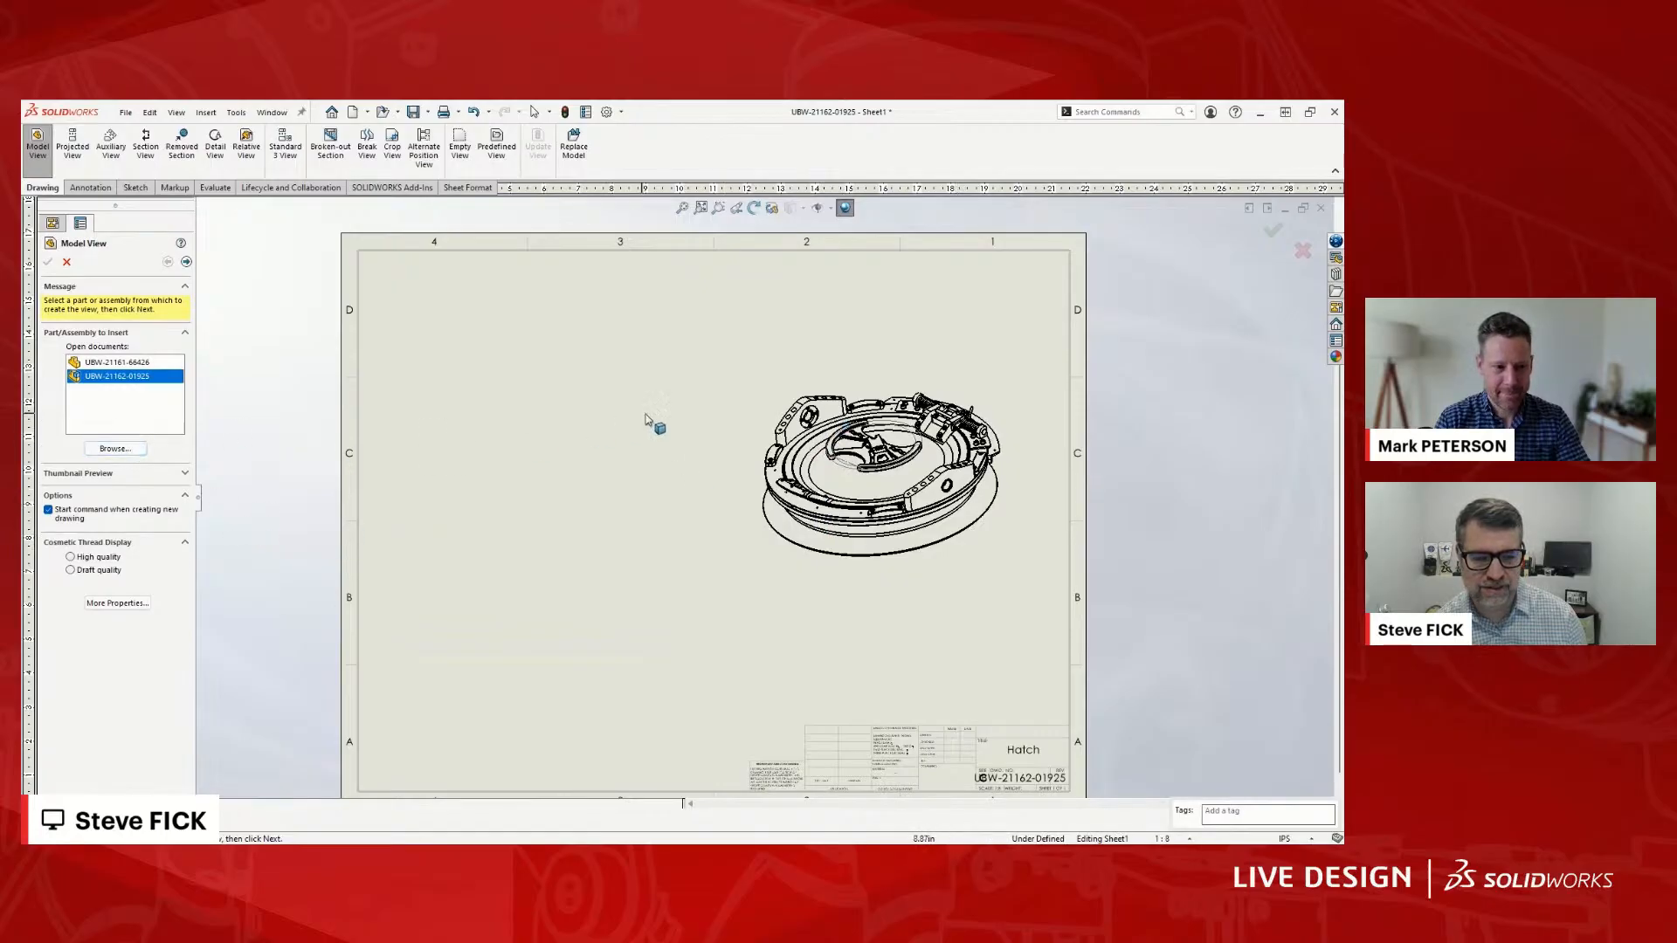
left_click(829, 412)
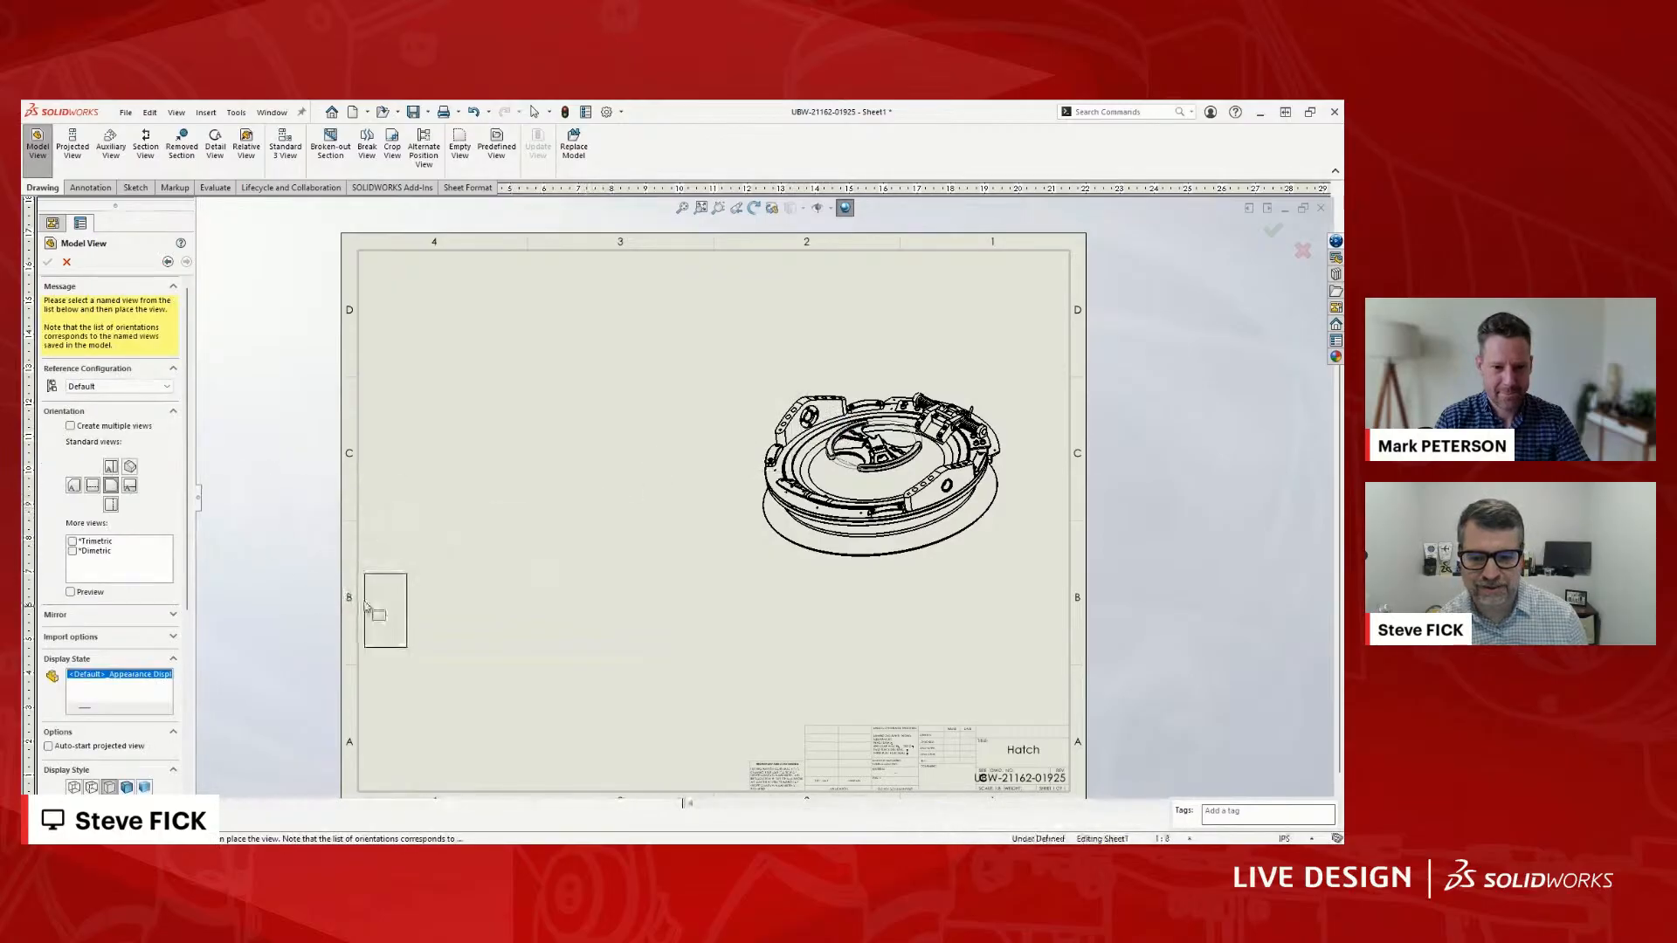
left_click(111, 466)
left_click(494, 614)
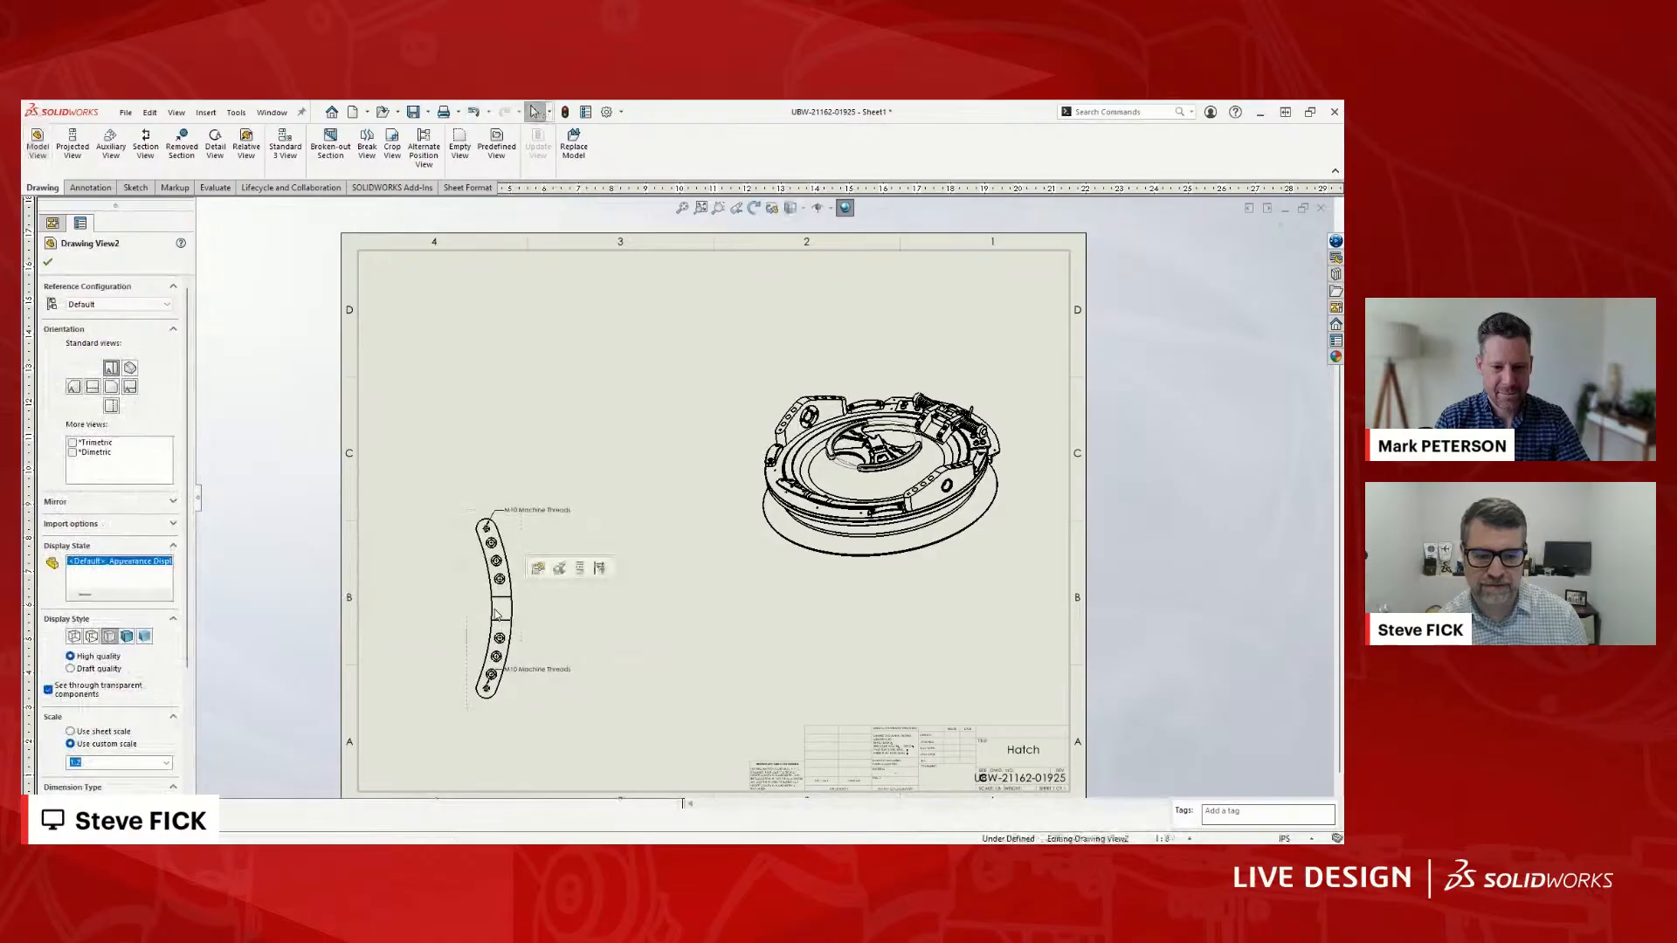
left_click(48, 264)
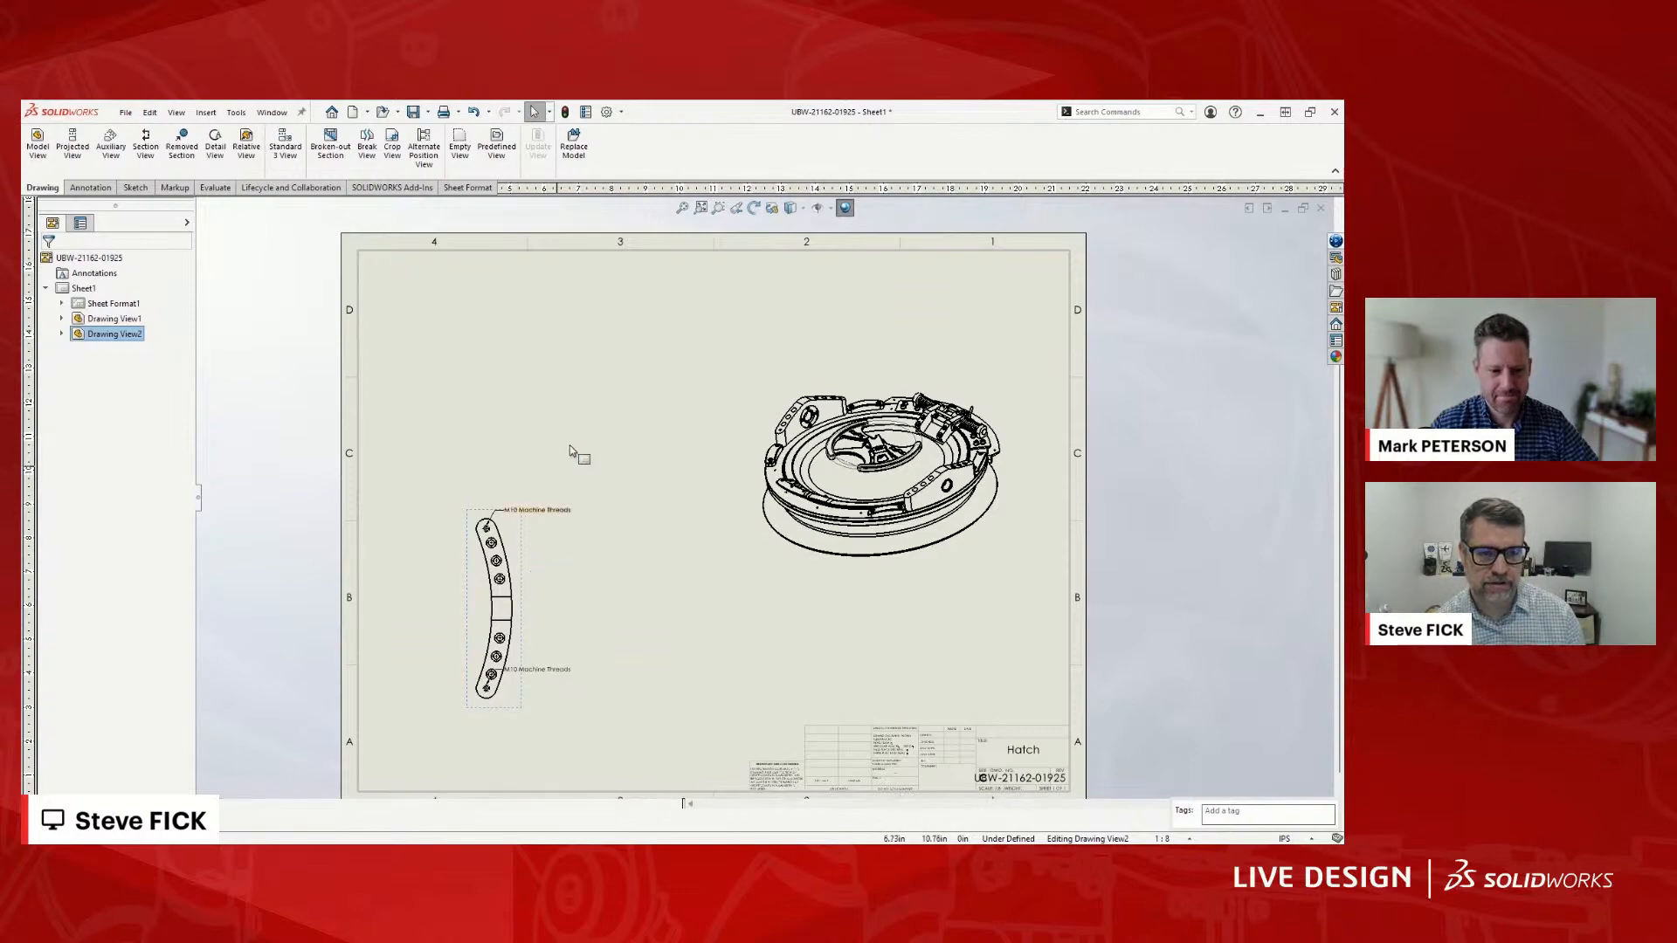
- Rotate the curved part's top view to a drawing view angle of 90 degrees
left_click(535, 513)
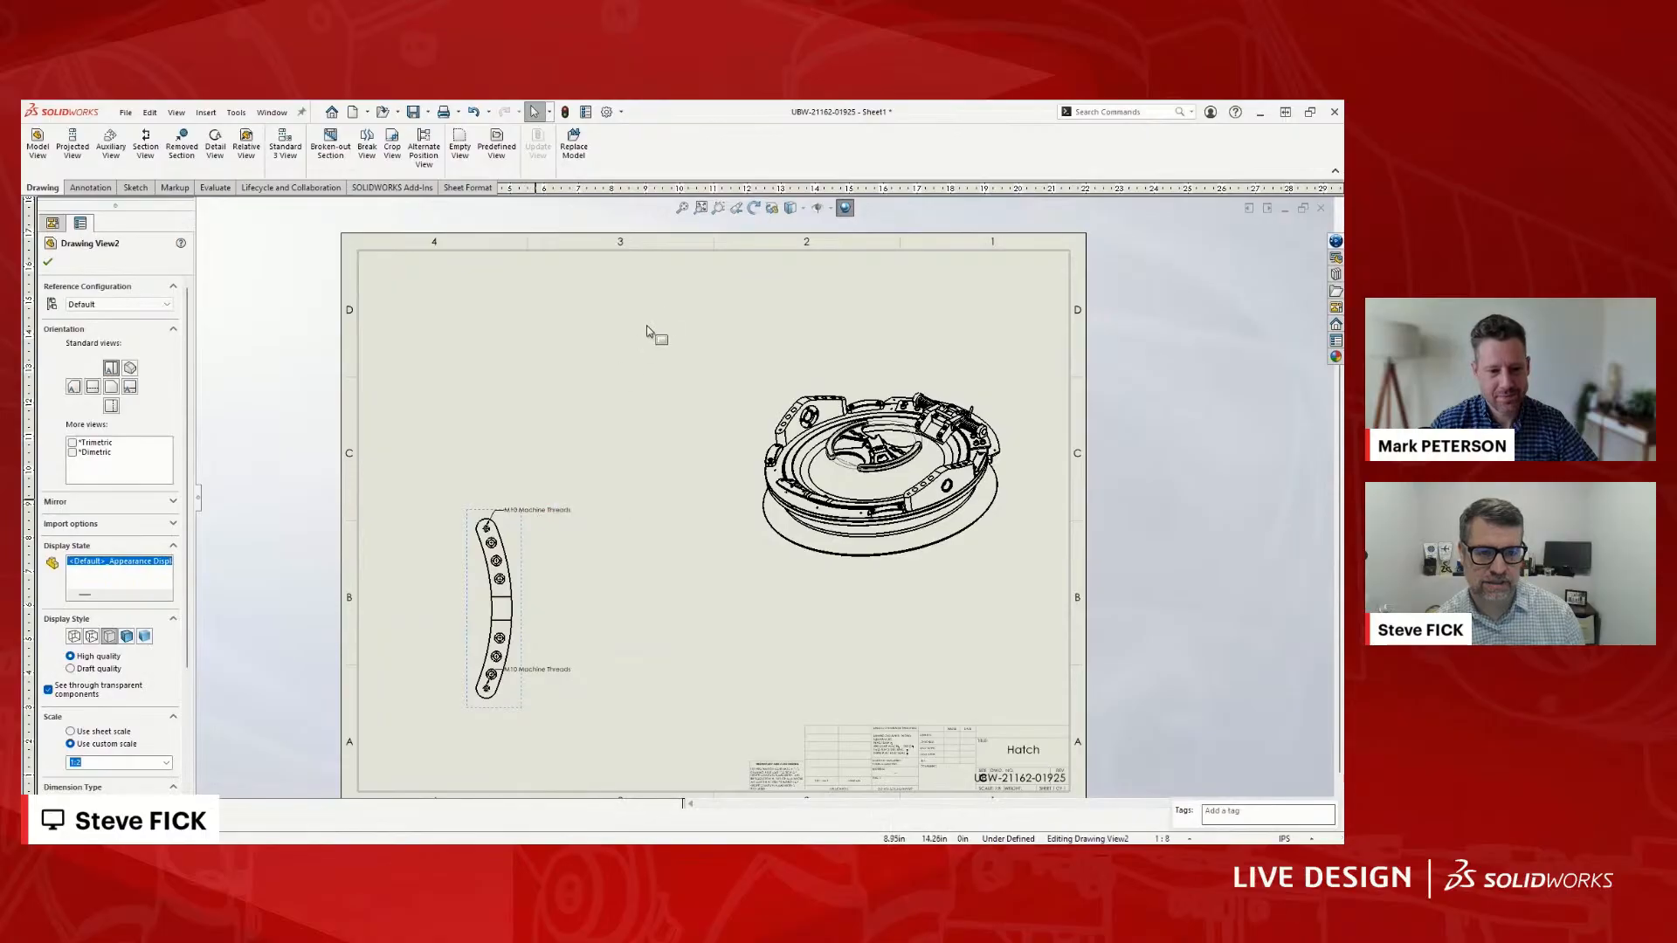
left_click(753, 208)
mouse_move(611, 393)
left_mouse_down()
mouse_move(648, 427)
mouse_move(644, 472)
mouse_move(621, 393)
mouse_move(512, 378)
left_mouse_up()
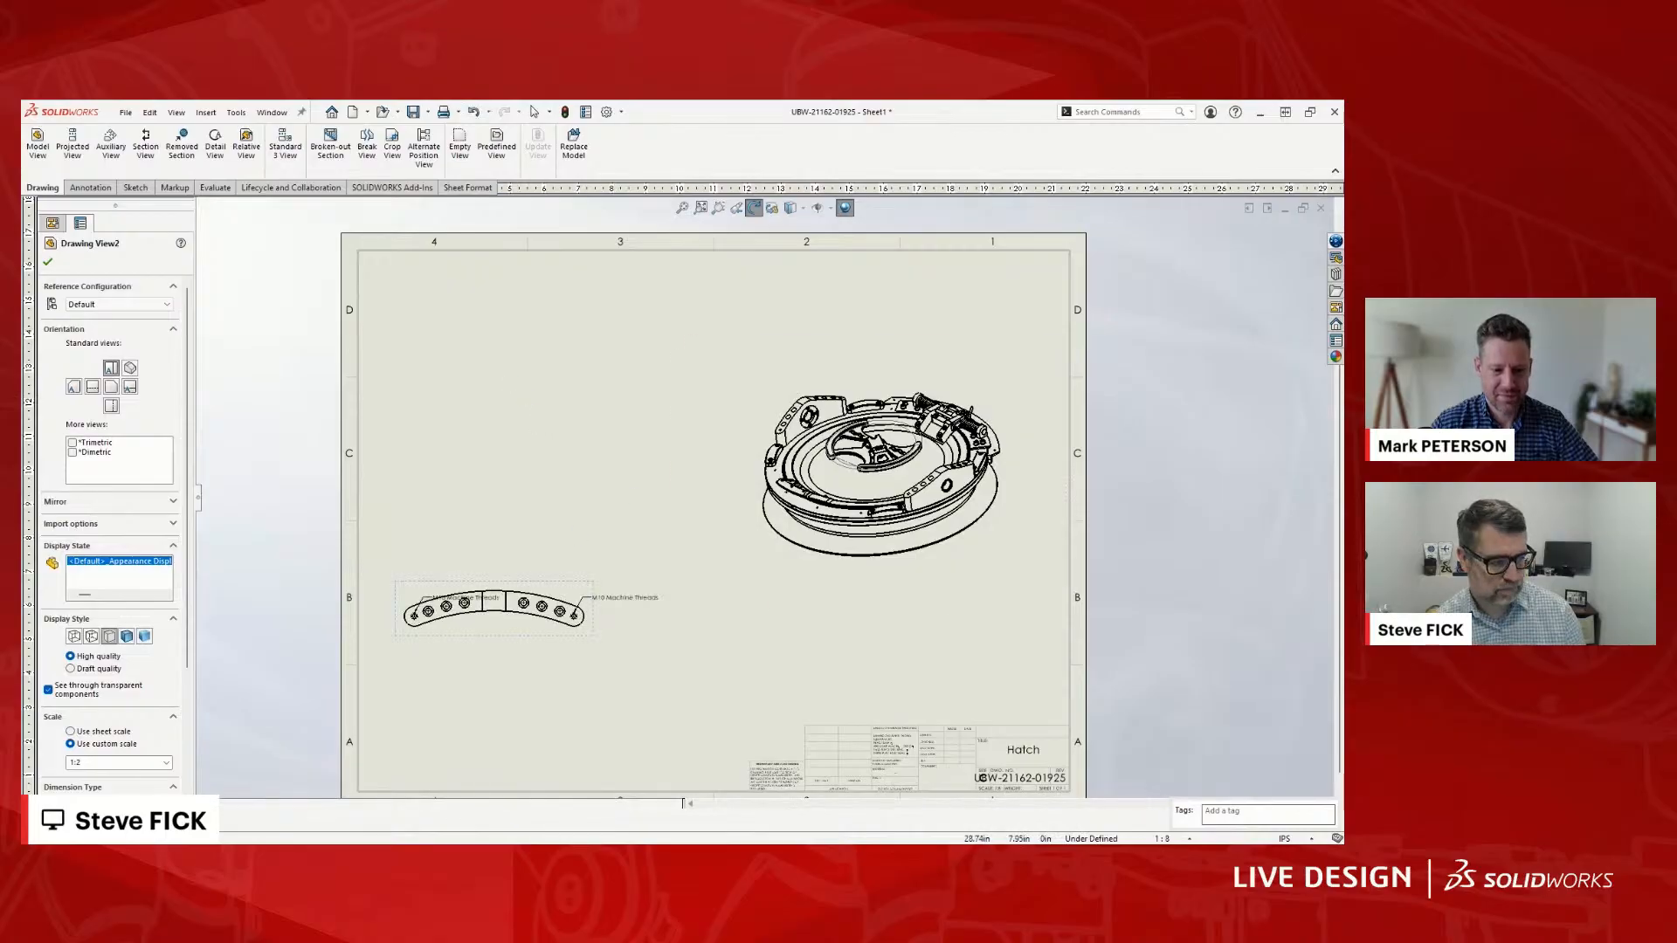
mouse_move(836, 225)
left_mouse_down()
mouse_move(401, 212)
mouse_move(346, 237)
left_mouse_up()
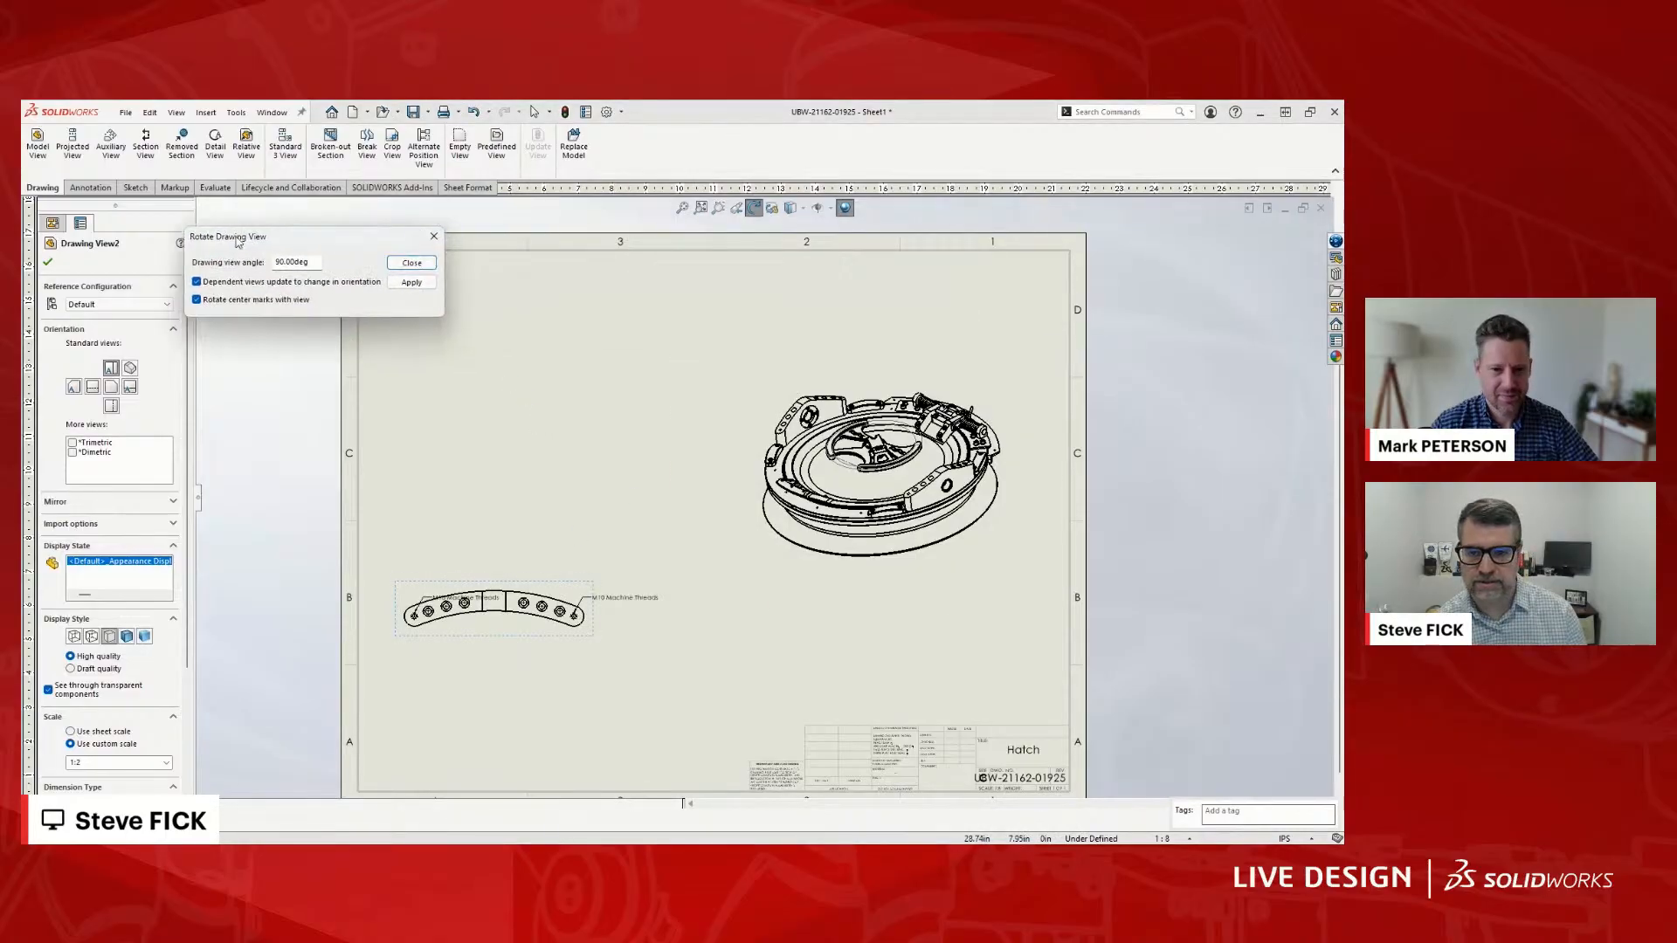
left_click(404, 266)
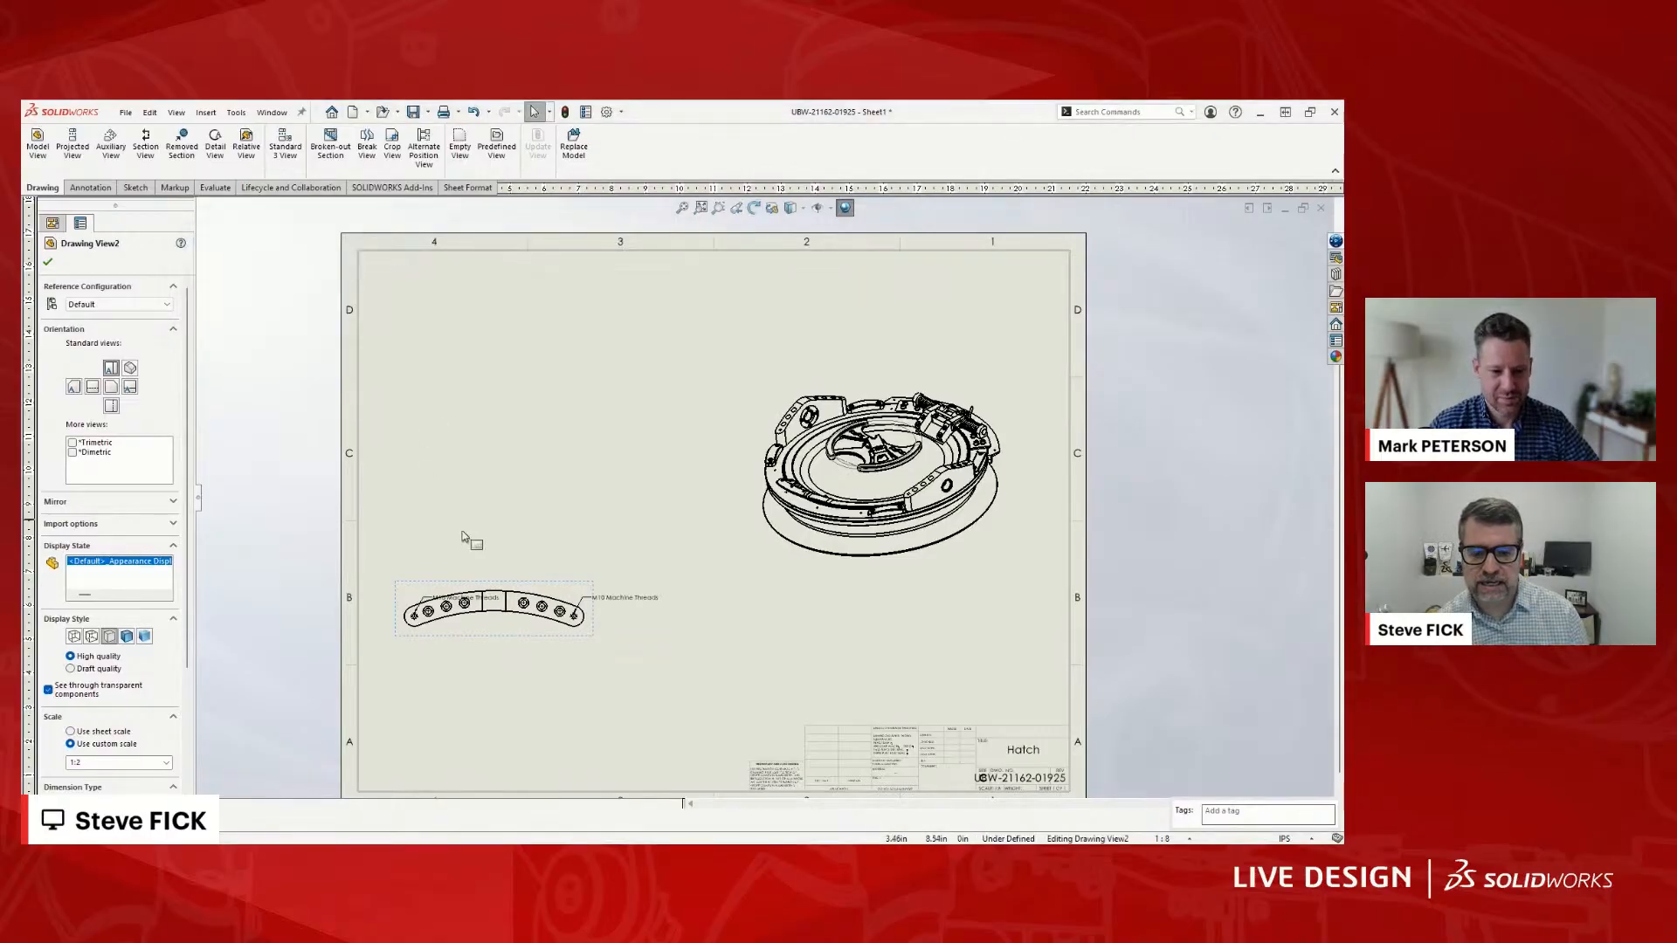
- Place a projected view of the curved part directly below its rotated top view
left_click(74, 148)
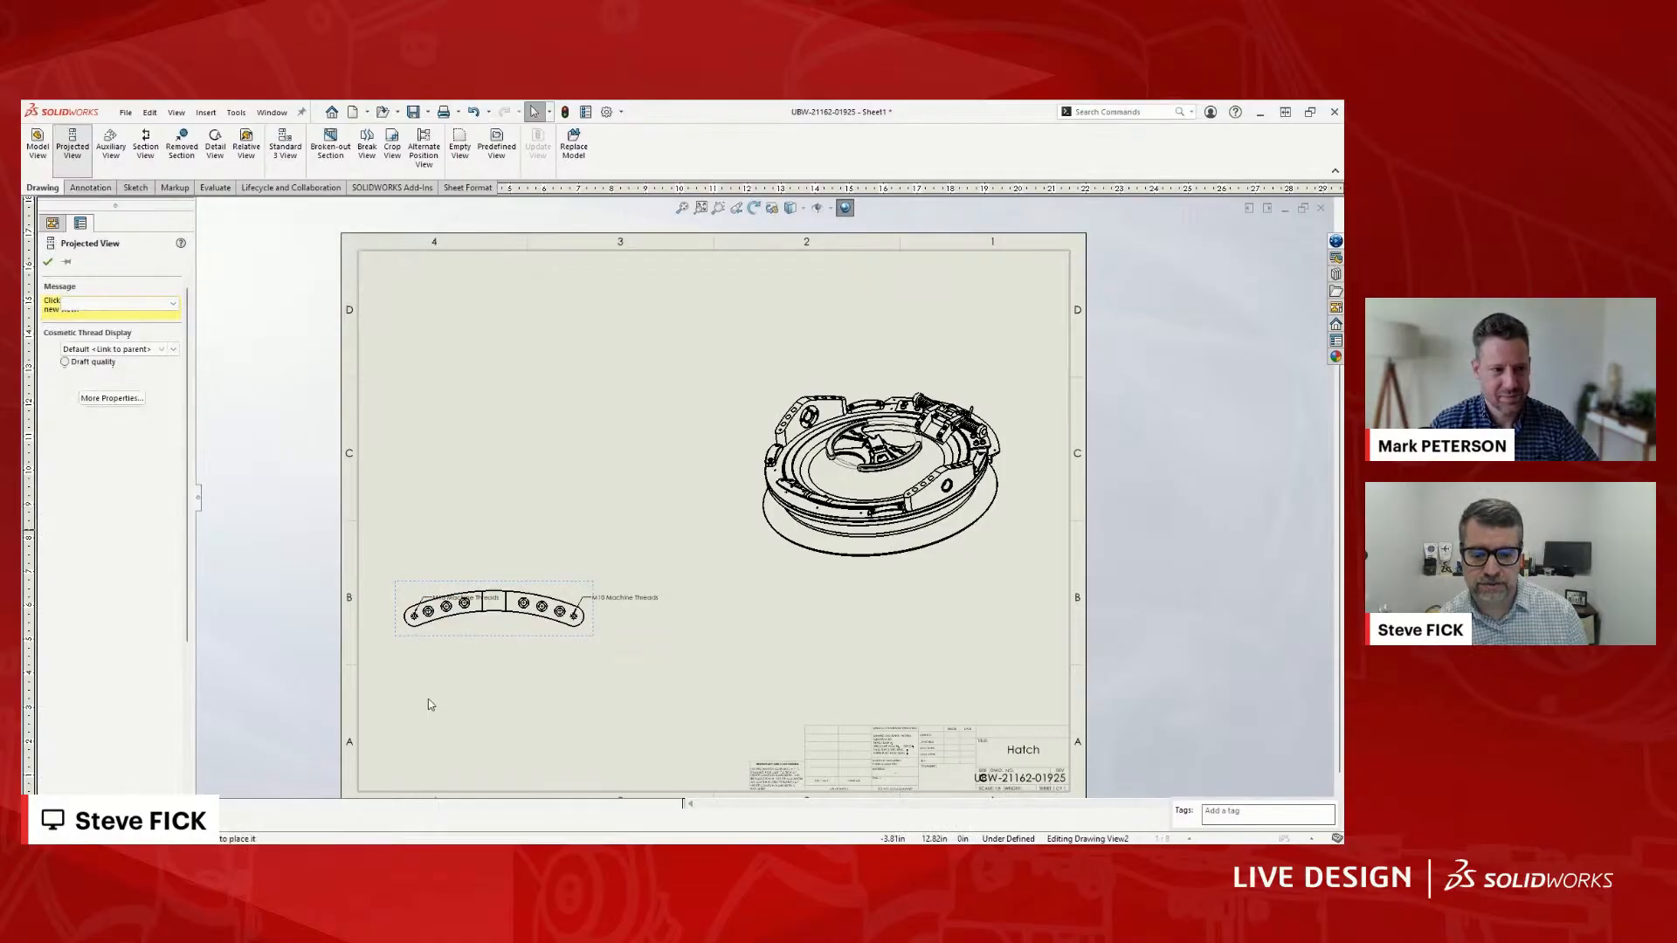
left_click(501, 727)
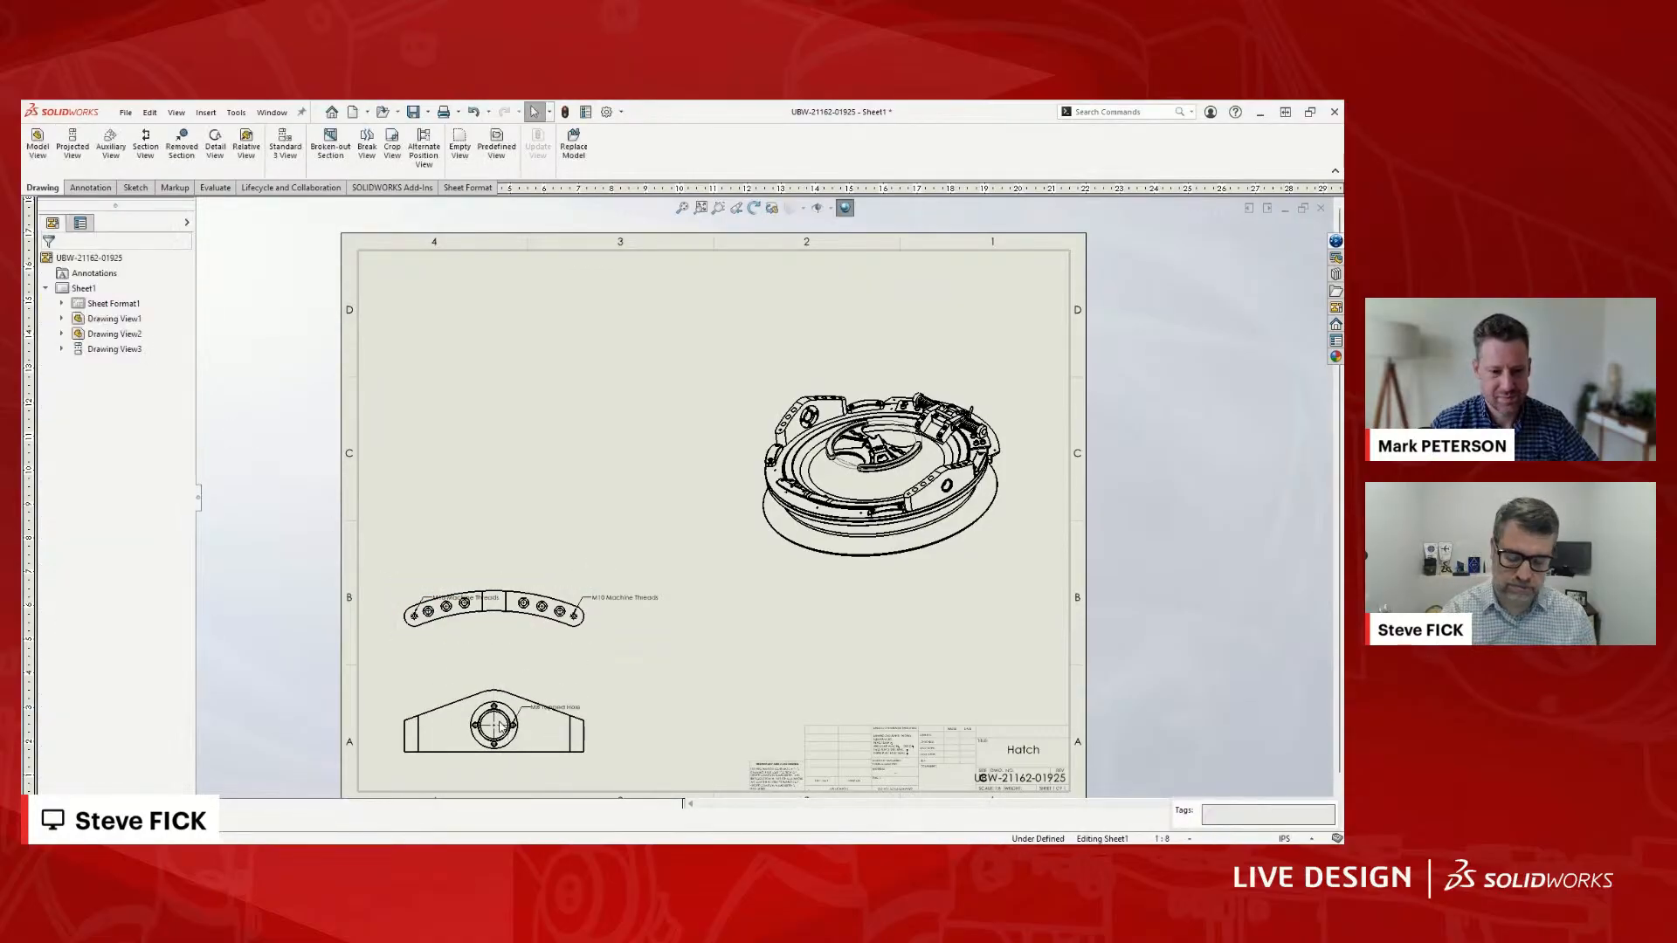
left_click(699, 685)
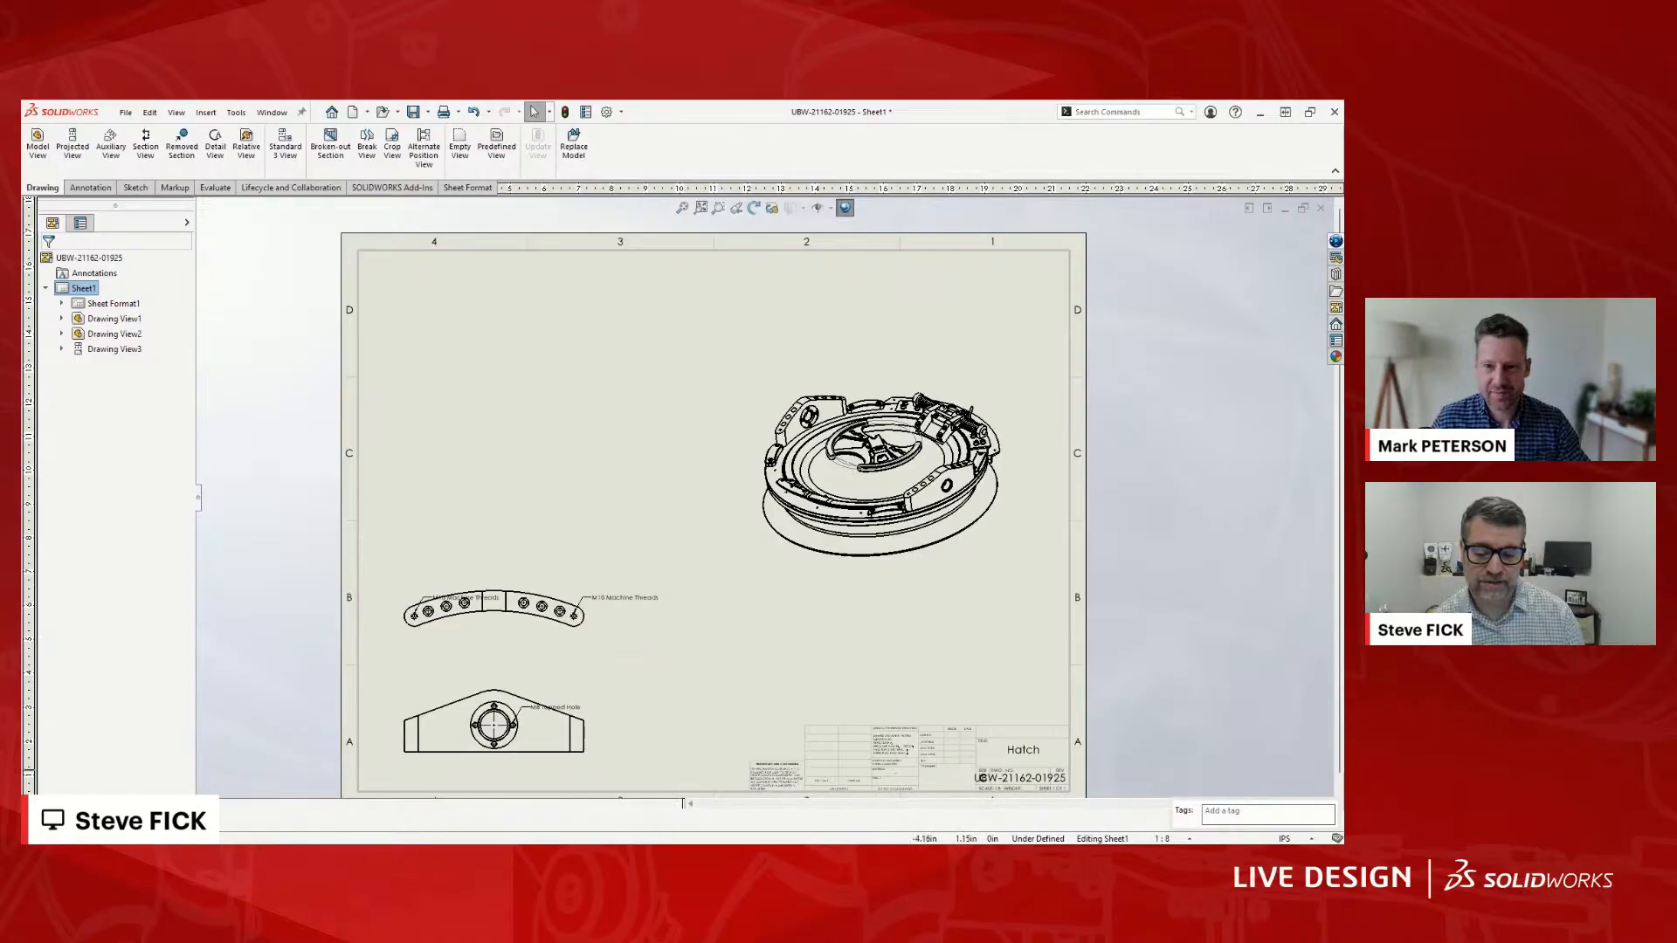
- Create a new layer named UHMW and give it a blue line color
left_click(113, 805)
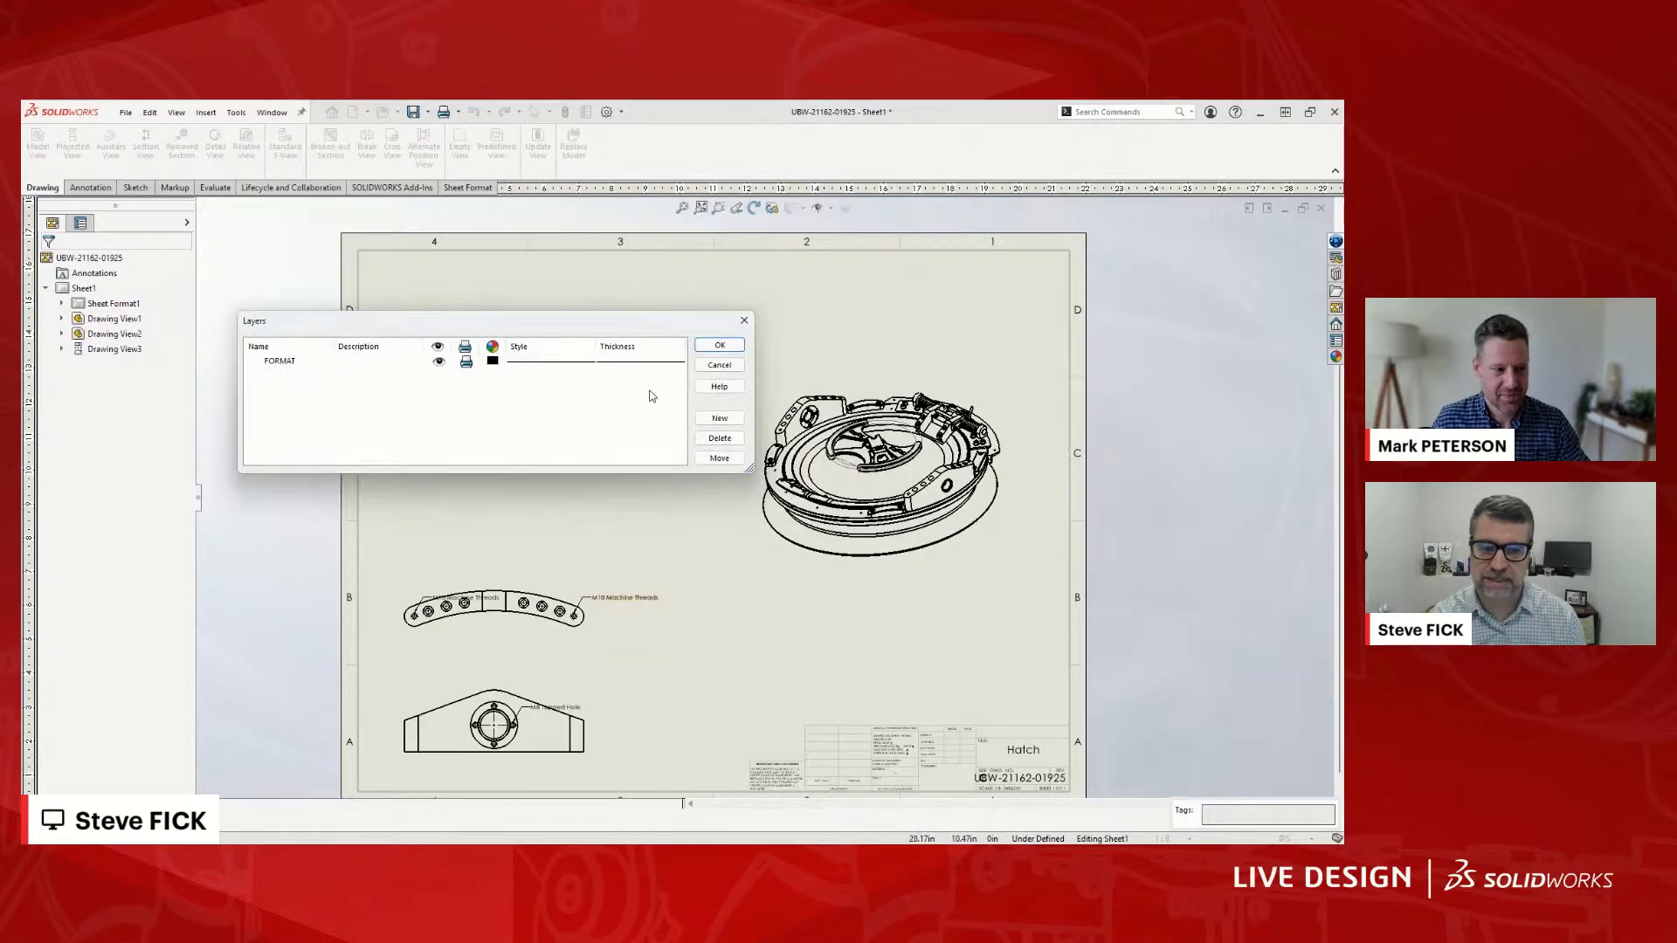
left_click(719, 418)
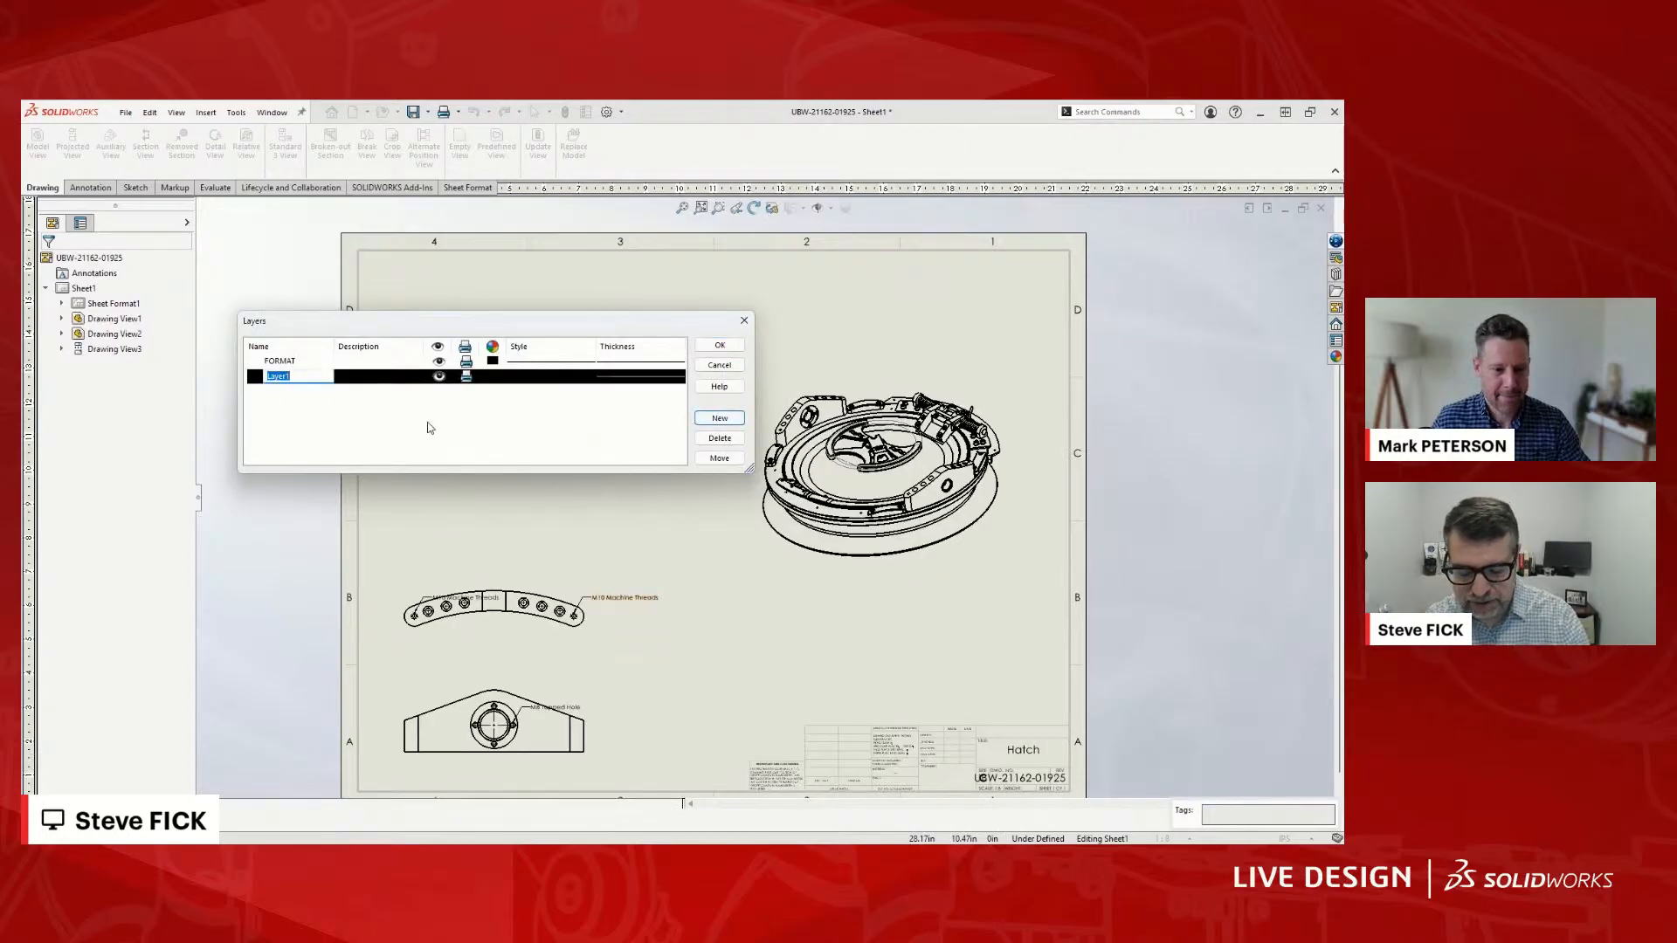
type("UHMW")
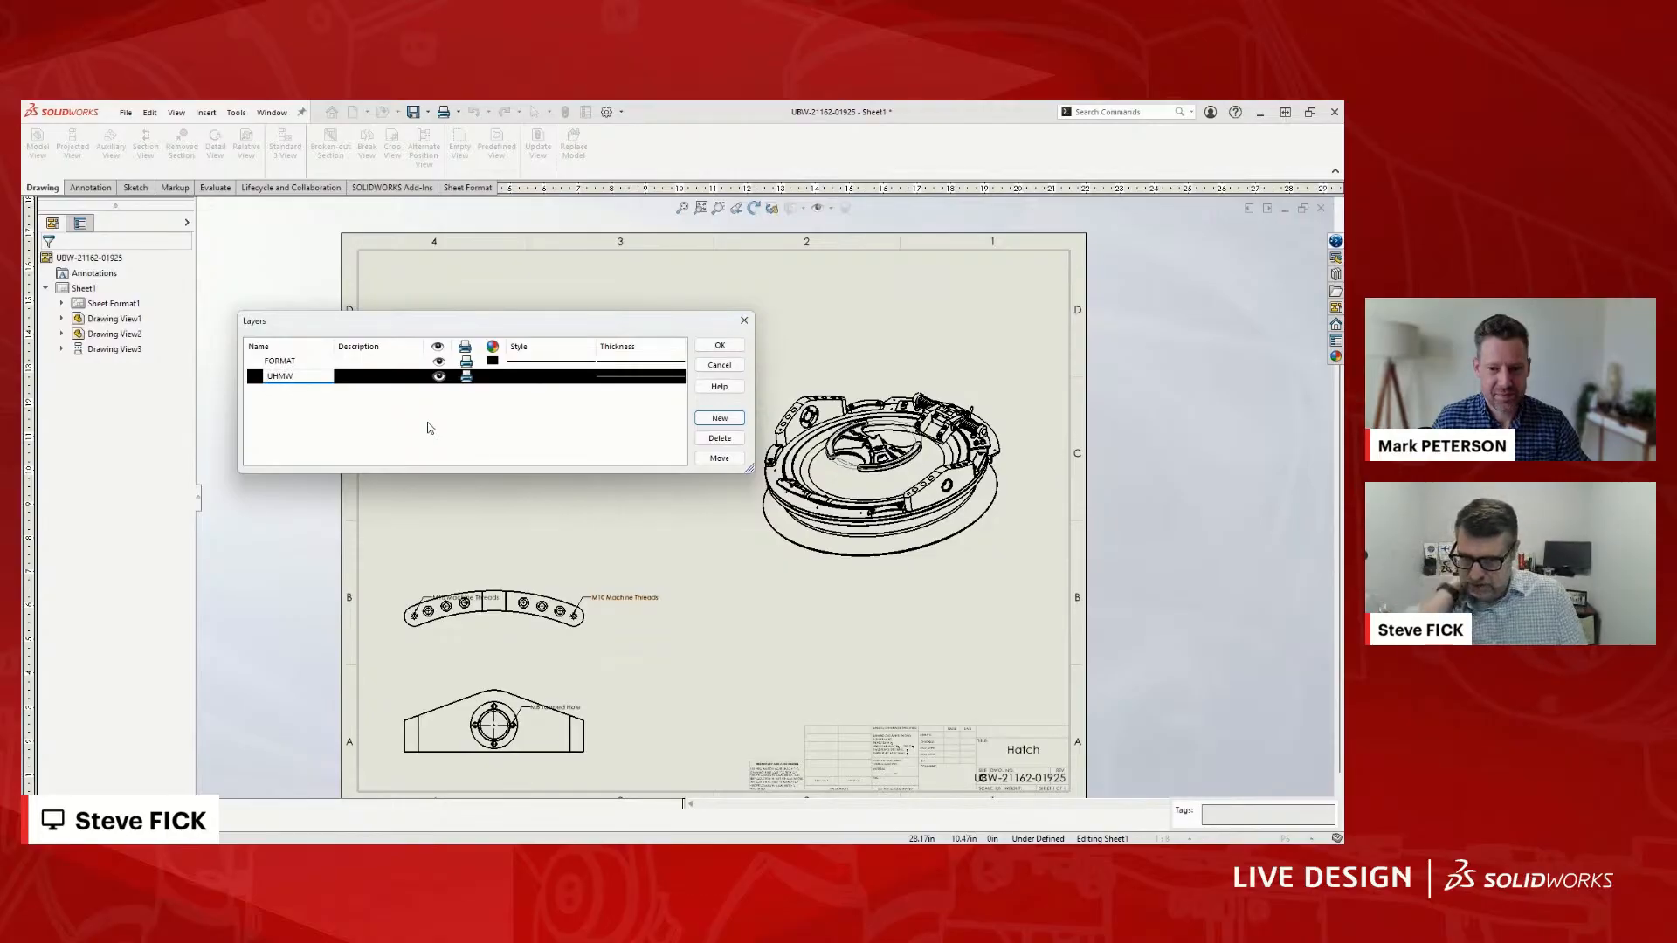
left_click(488, 376)
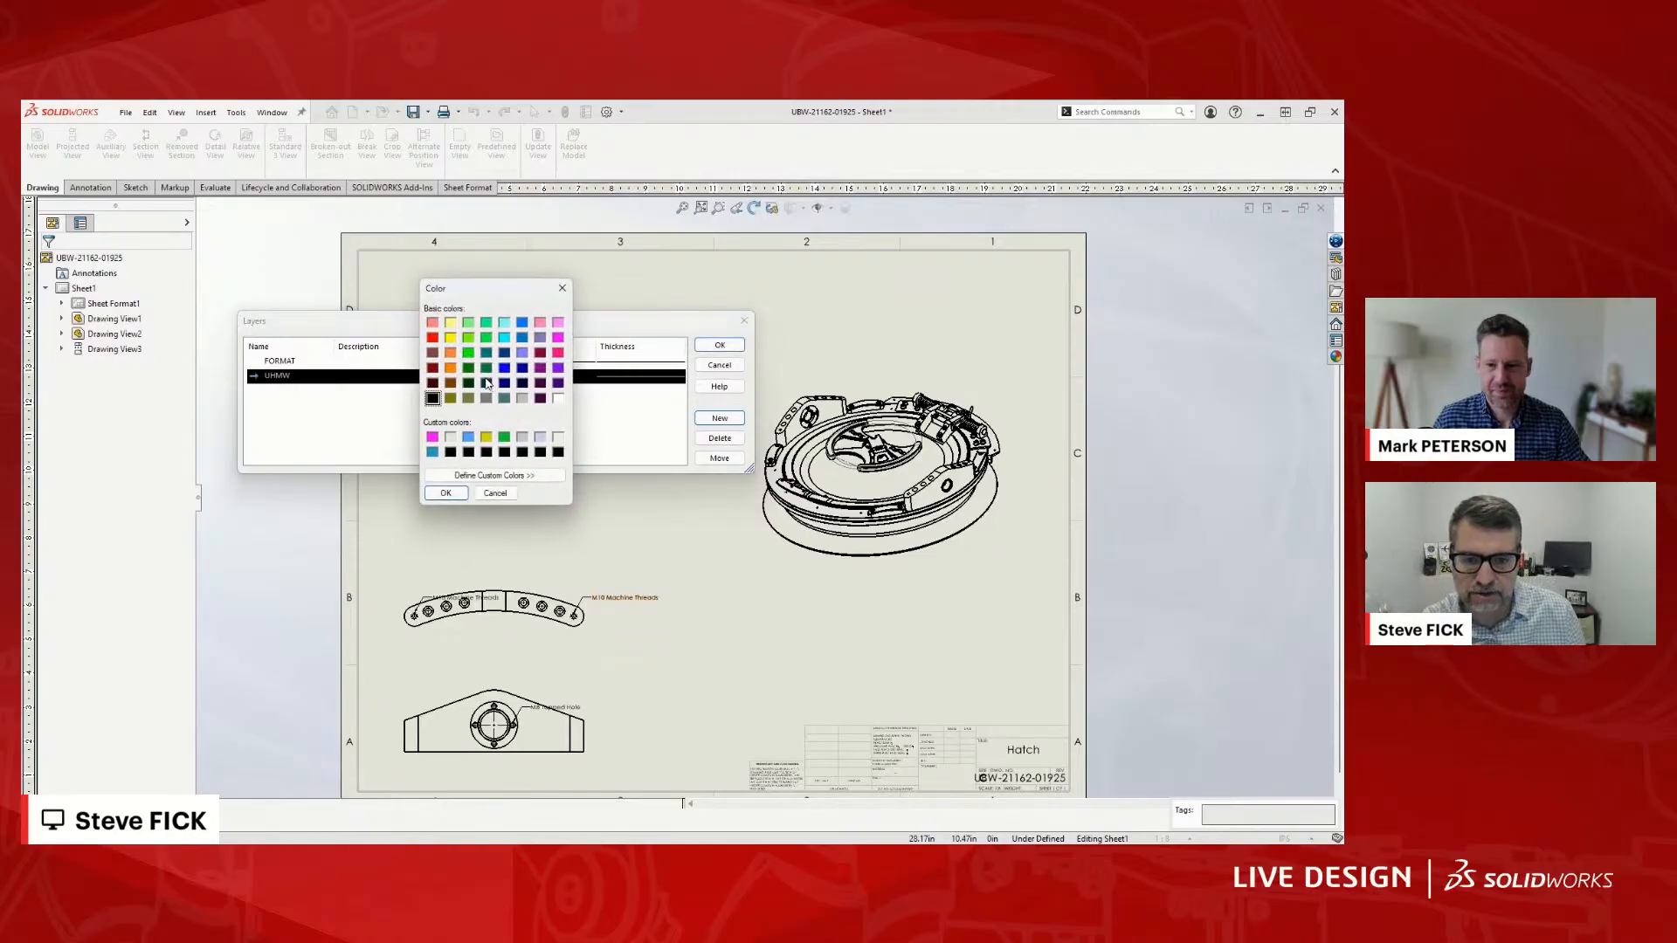
left_click(505, 369)
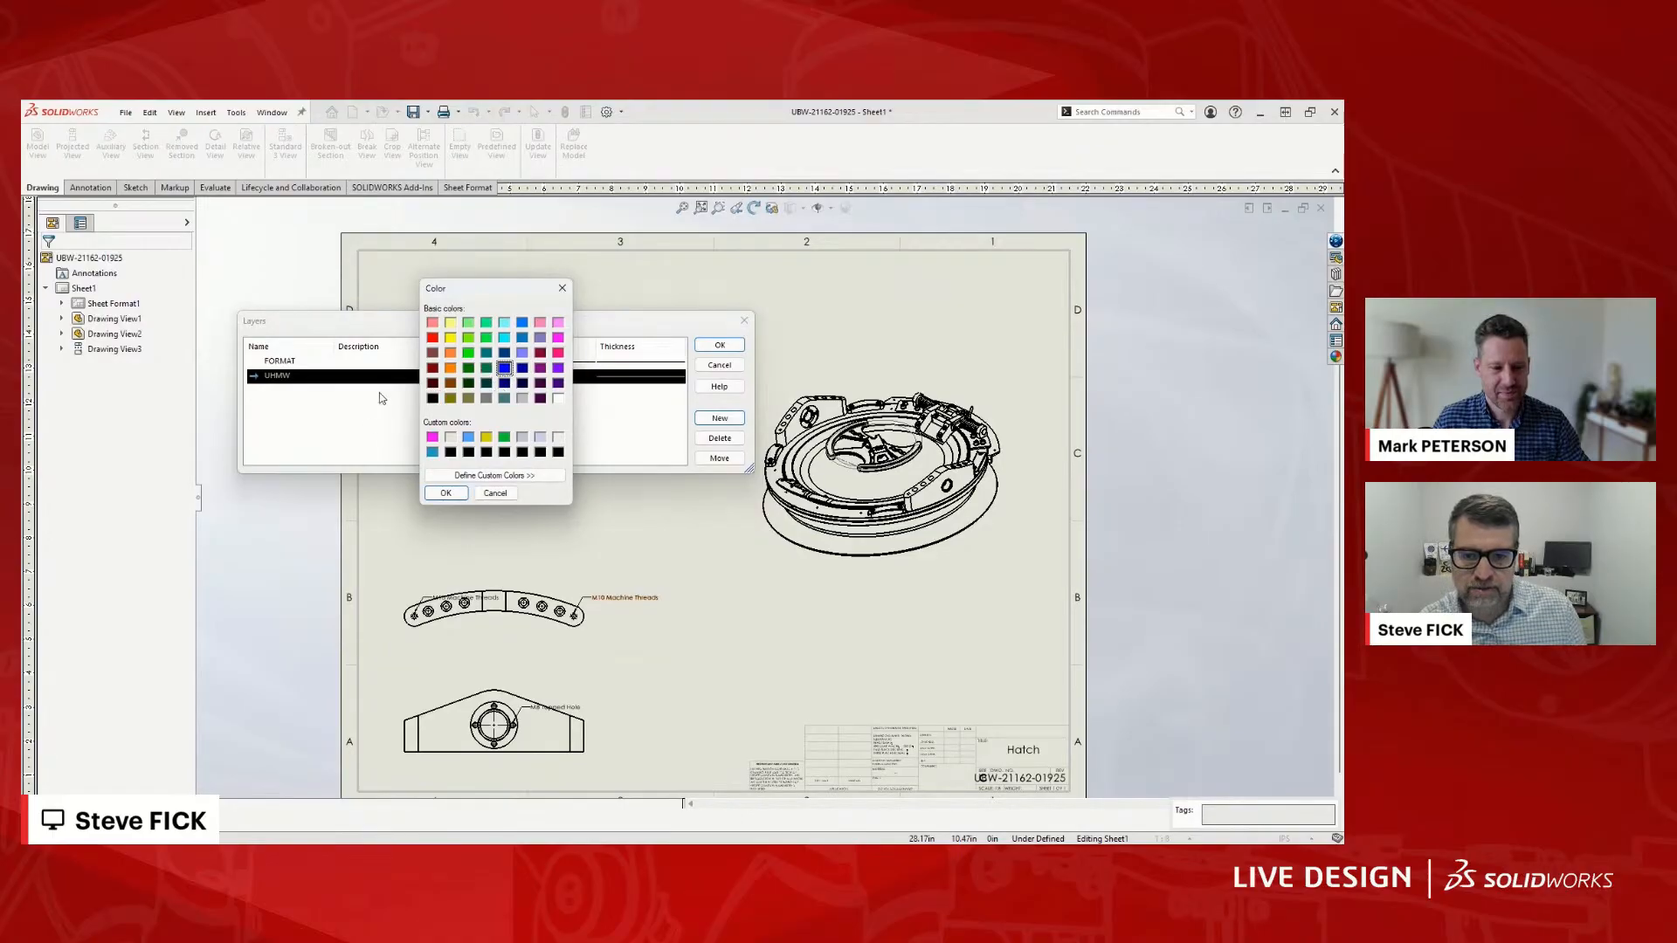
left_click(445, 493)
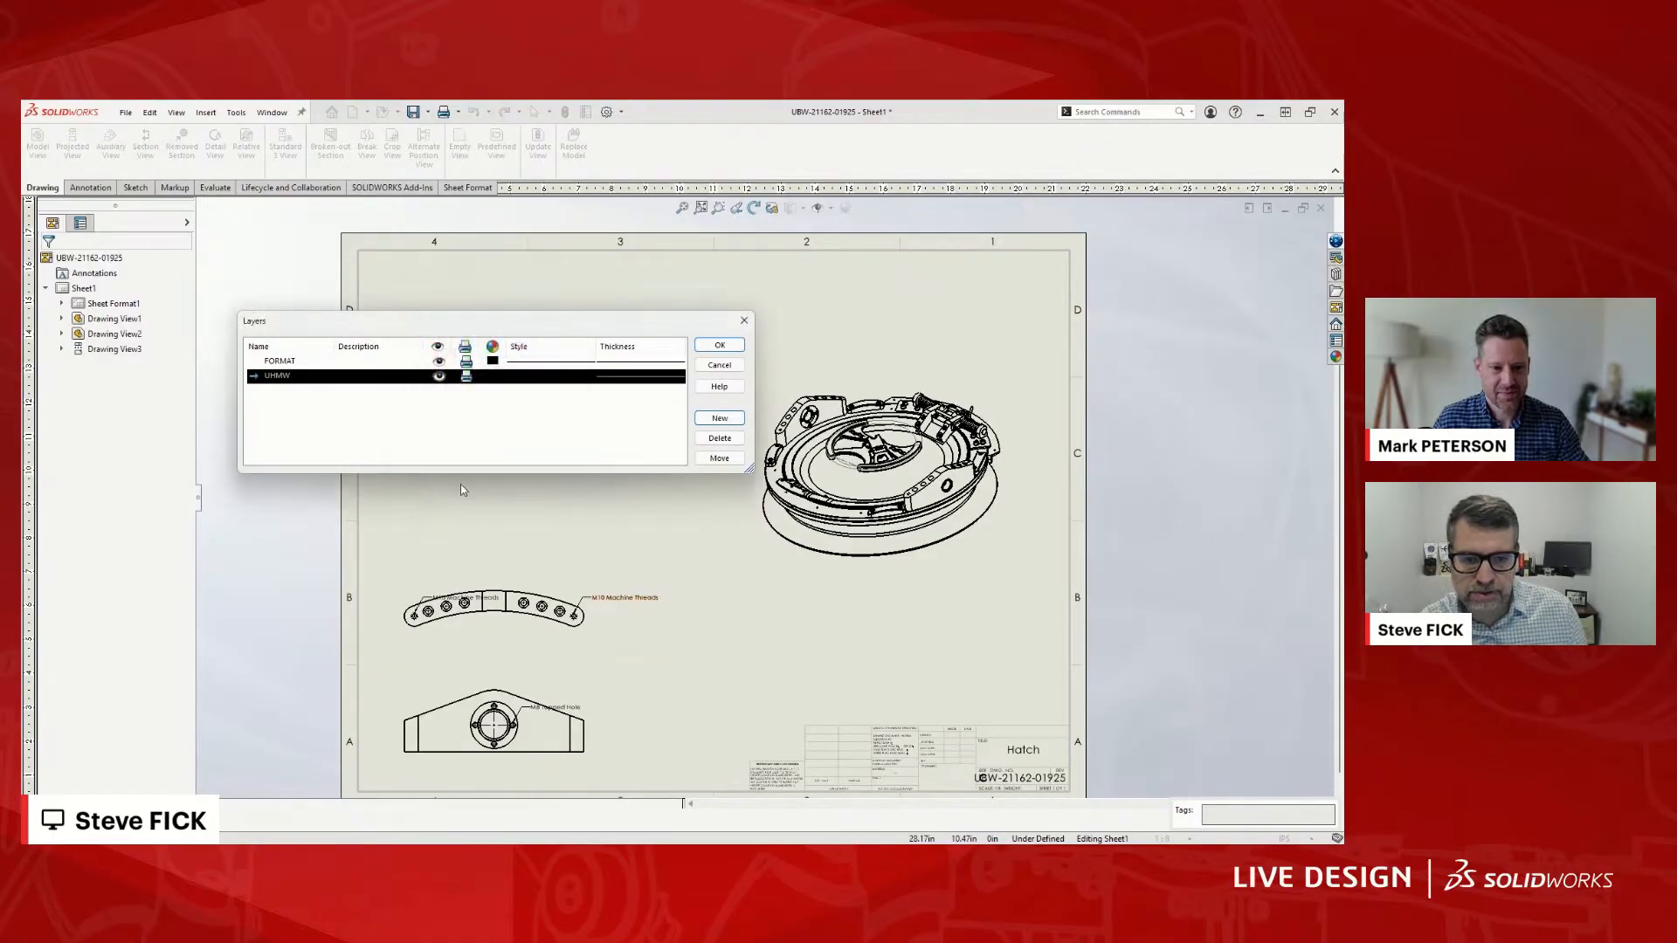
left_click(719, 346)
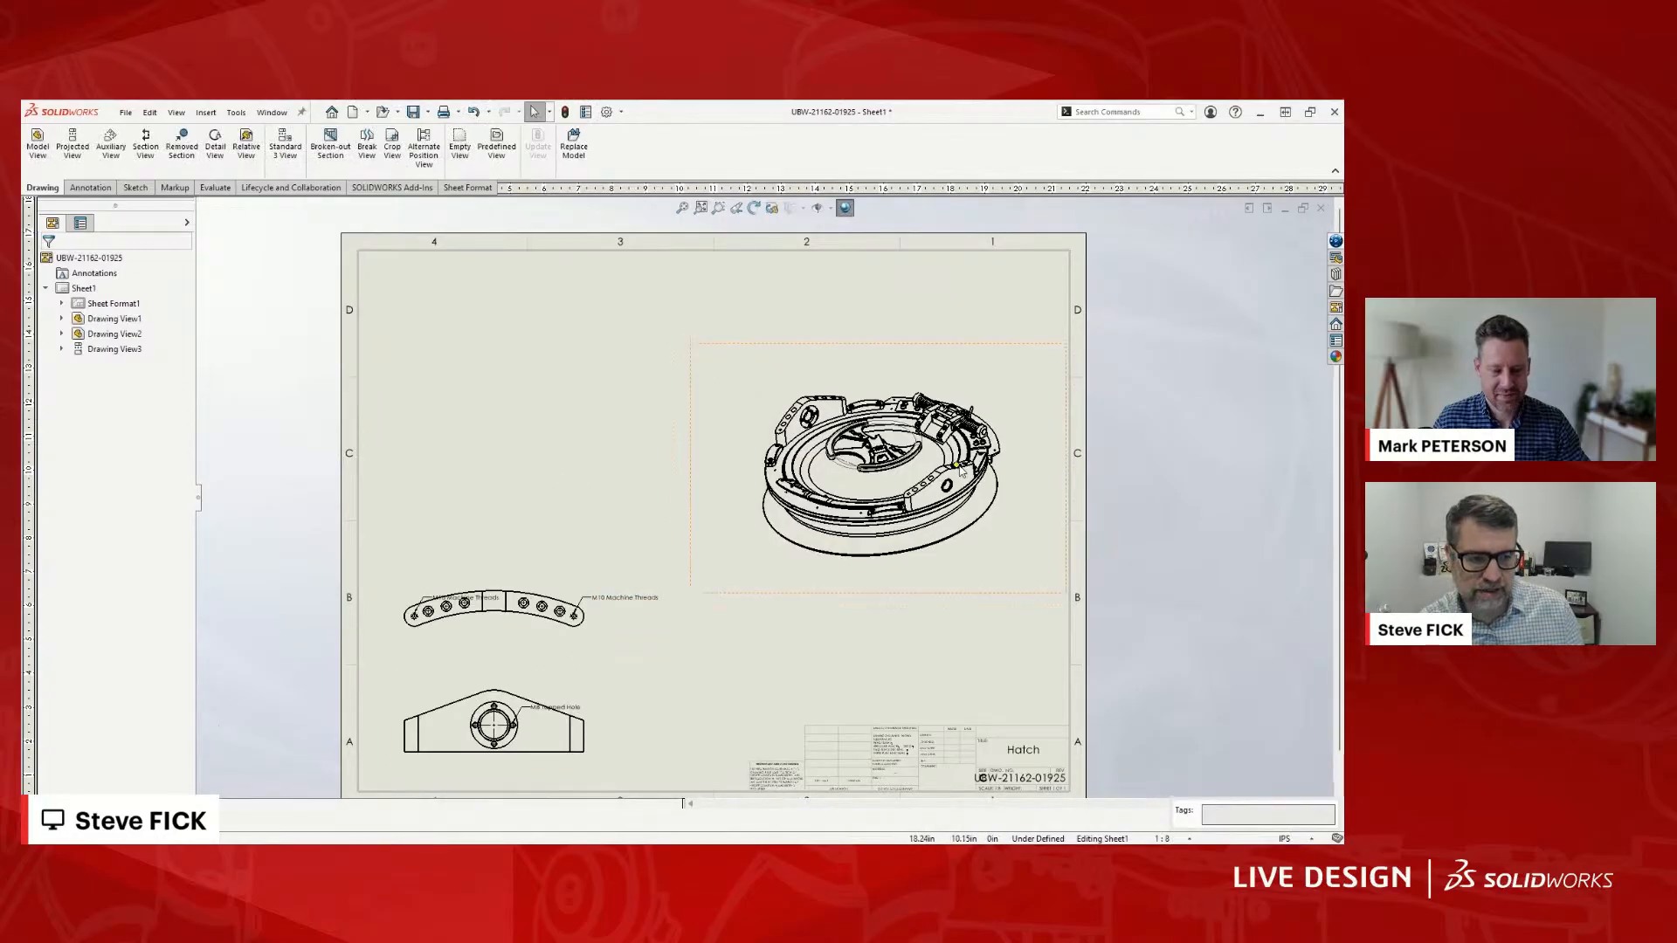
- Assign the four curved blocks around the hatch rim and the block in the spring mechanism to the UHMW layer
scroll(908, 443, "down", 5)
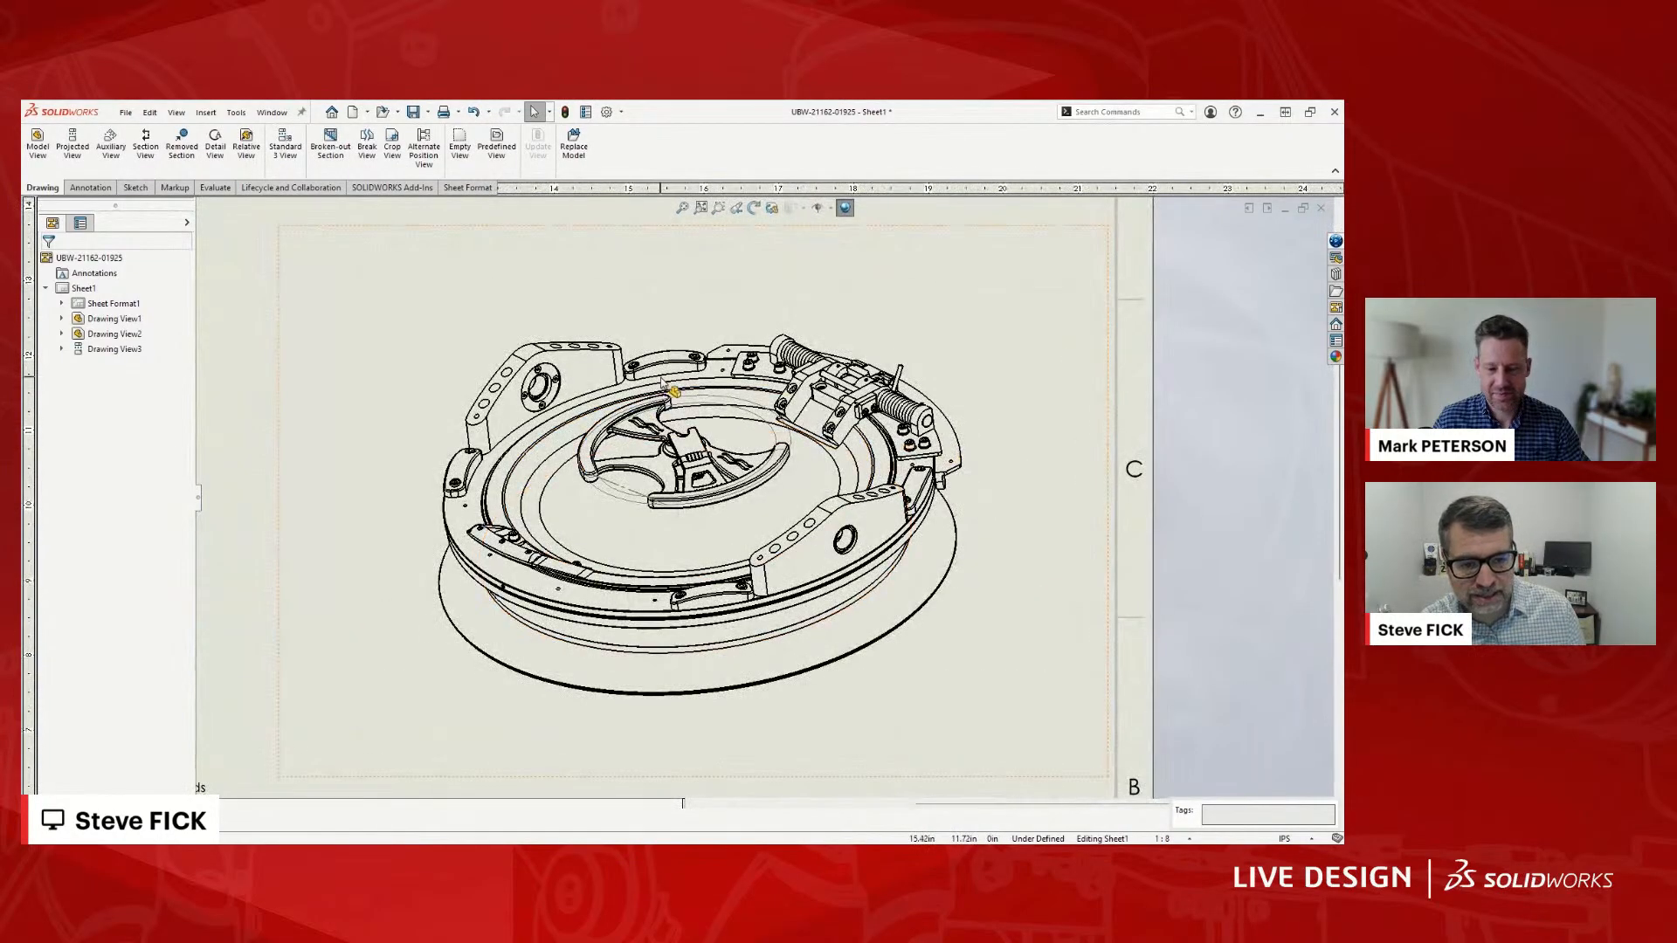
left_click(663, 371)
left_click(467, 473, "ctrl")
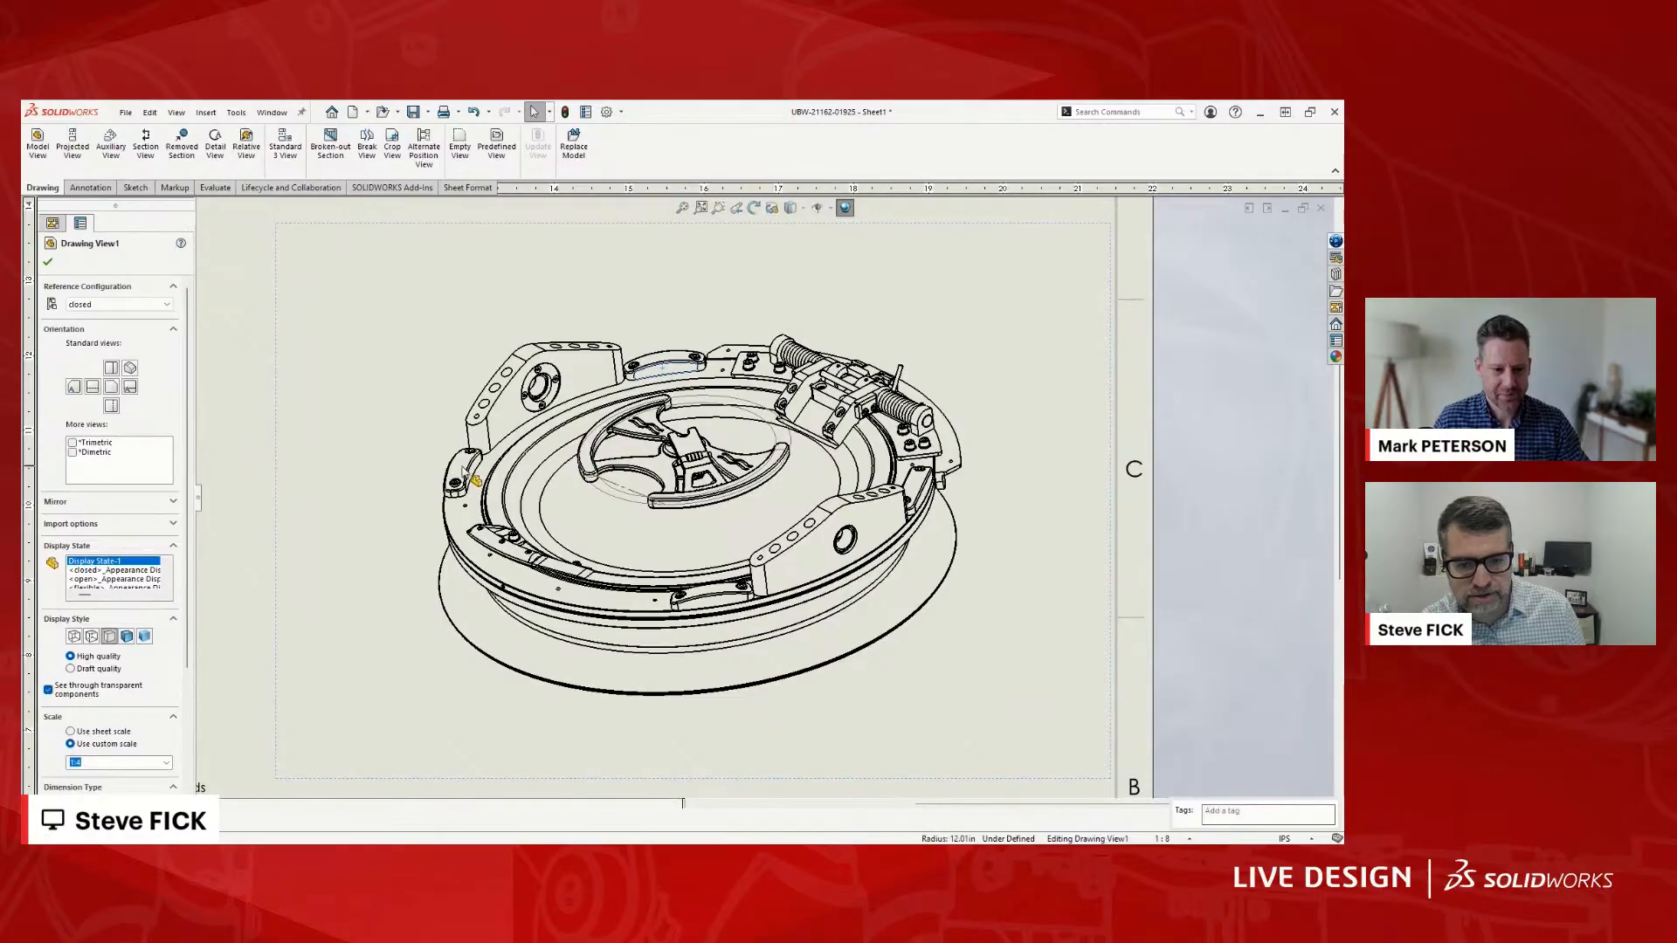
left_click(717, 603, "ctrl")
left_click(914, 491, "ctrl")
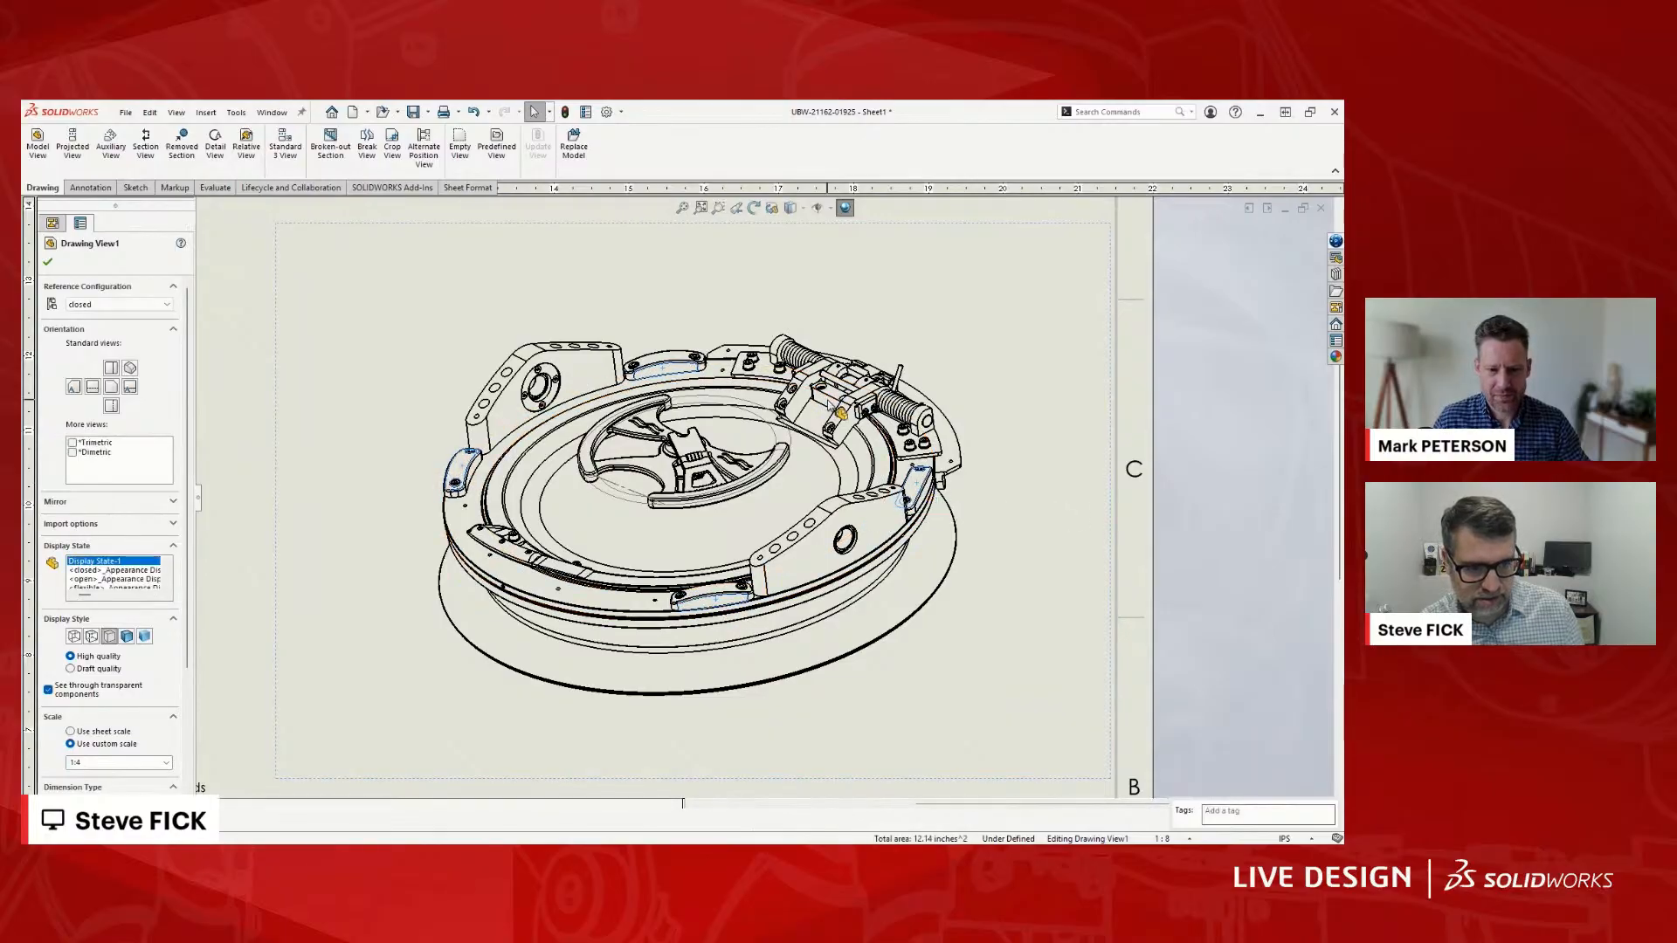
right_click(829, 403)
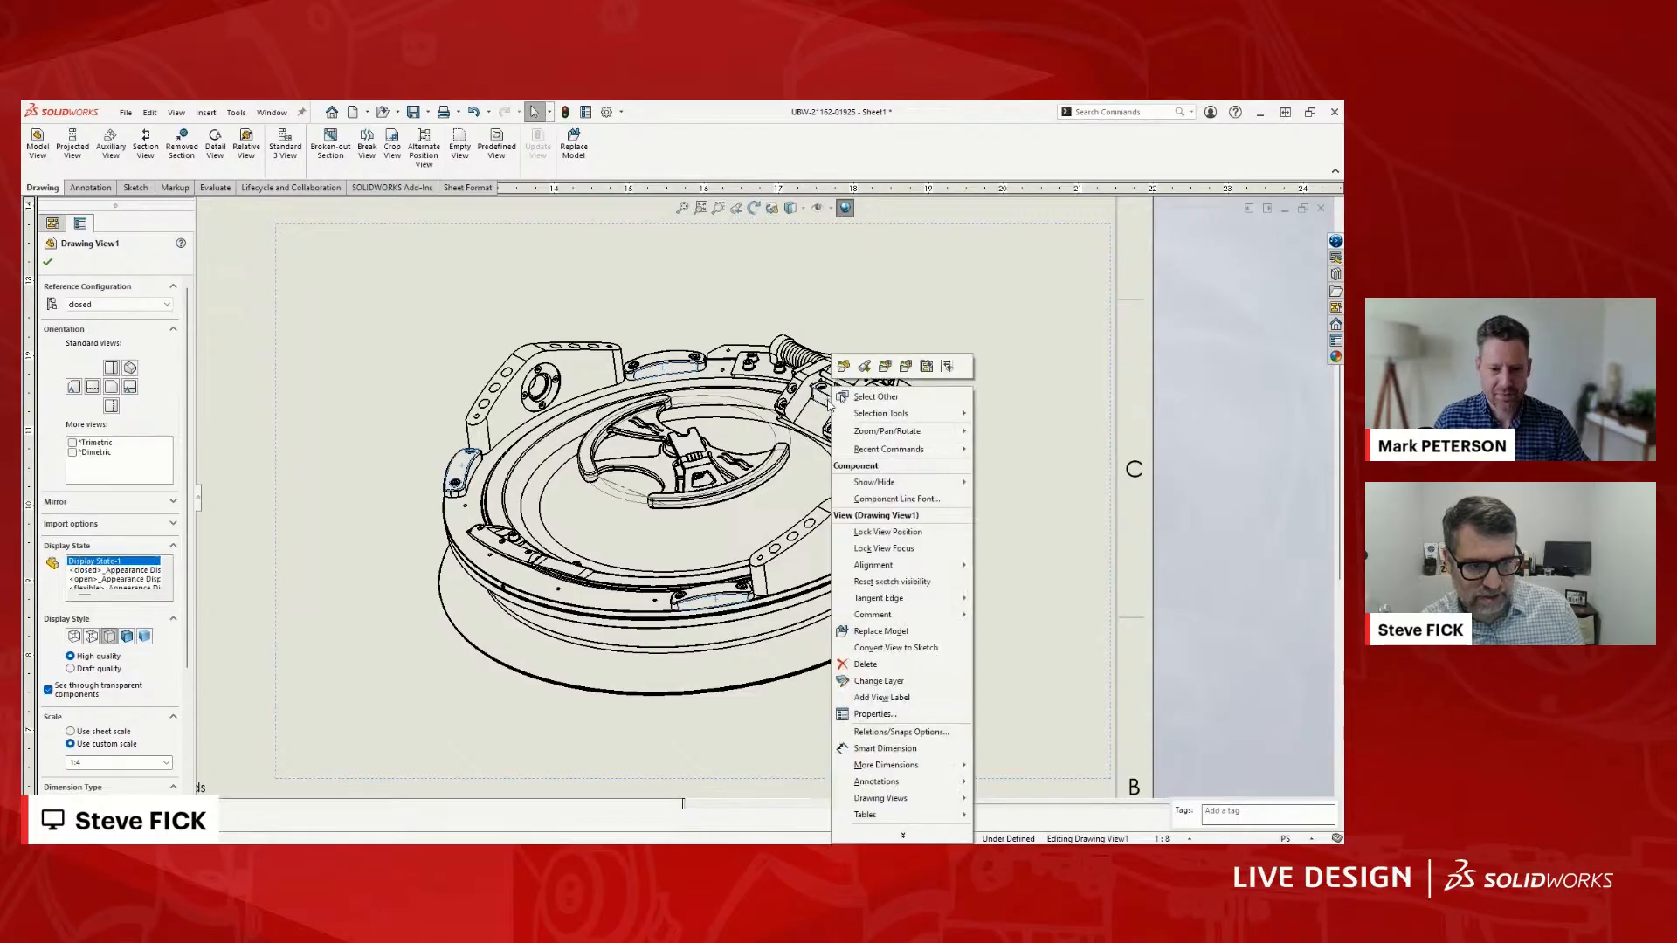
mouse_move(839, 430)
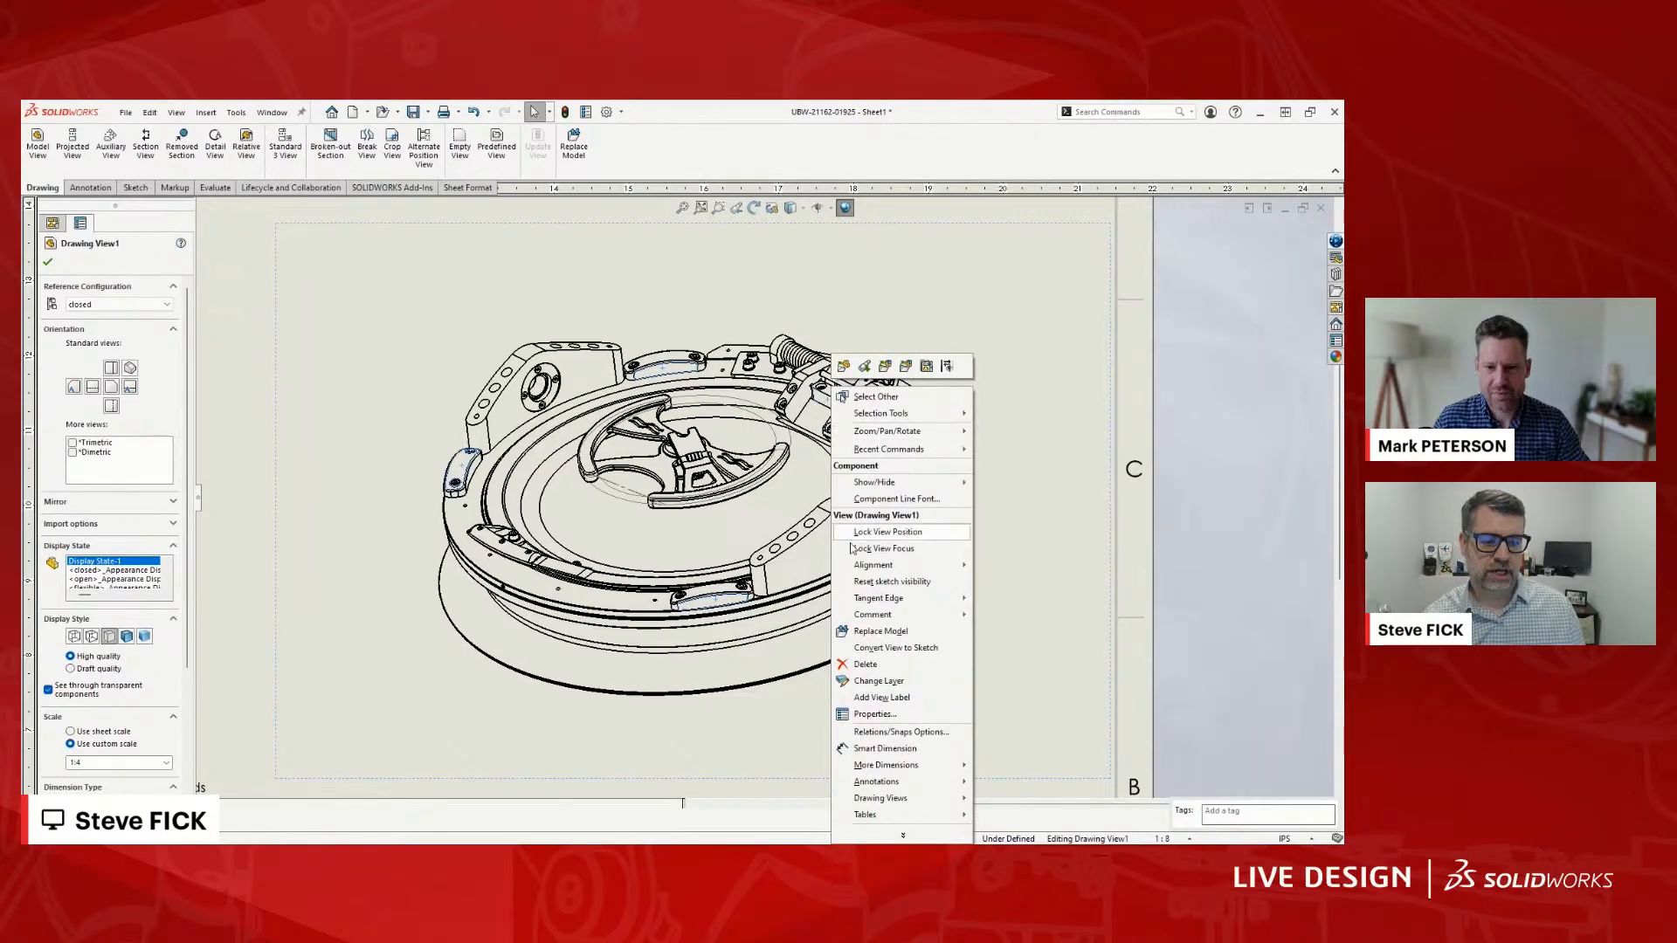
left_click(843, 682)
left_click(920, 642)
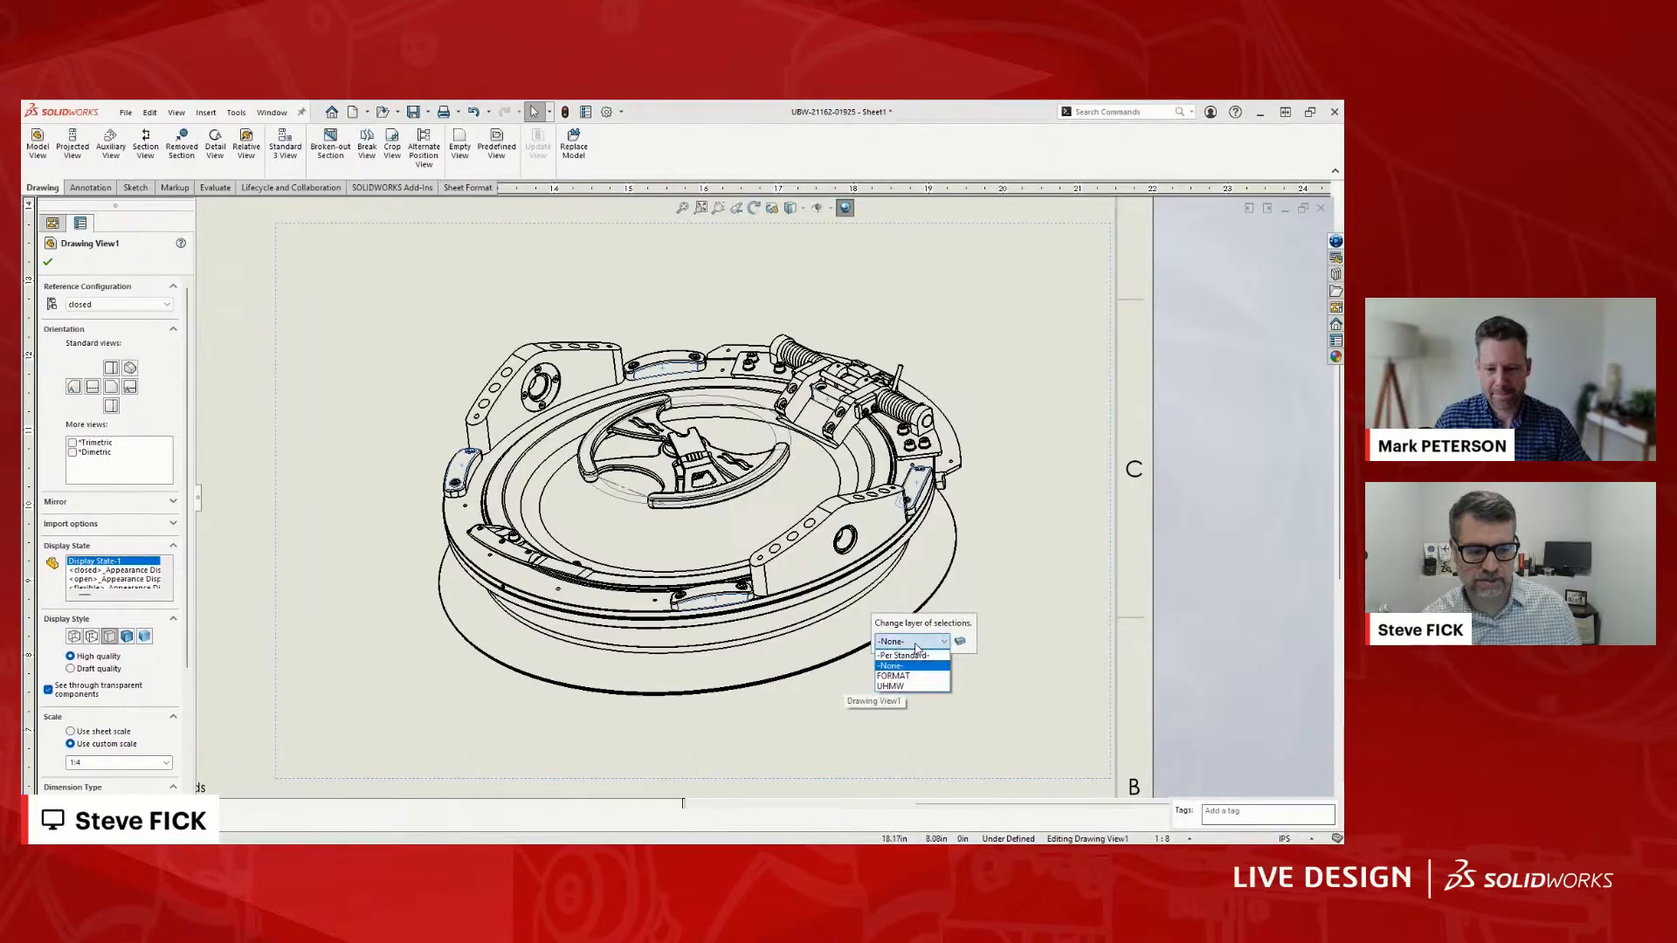
left_click(906, 687)
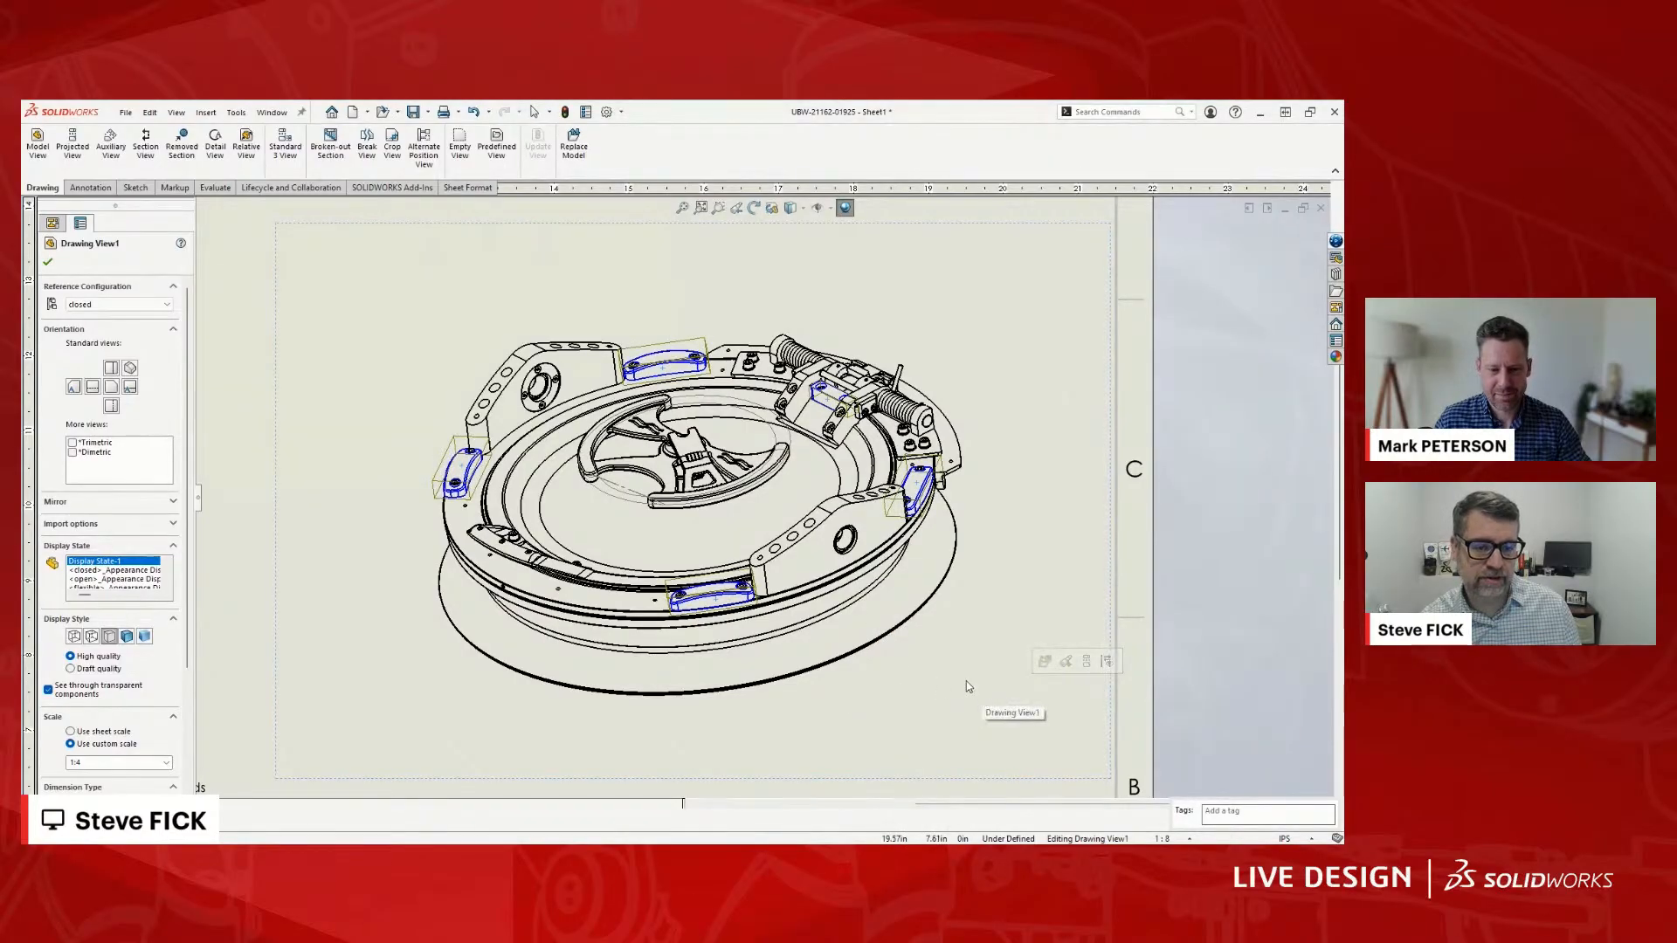
scroll(397, 465, "up", 1)
scroll(398, 464, "up", 1)
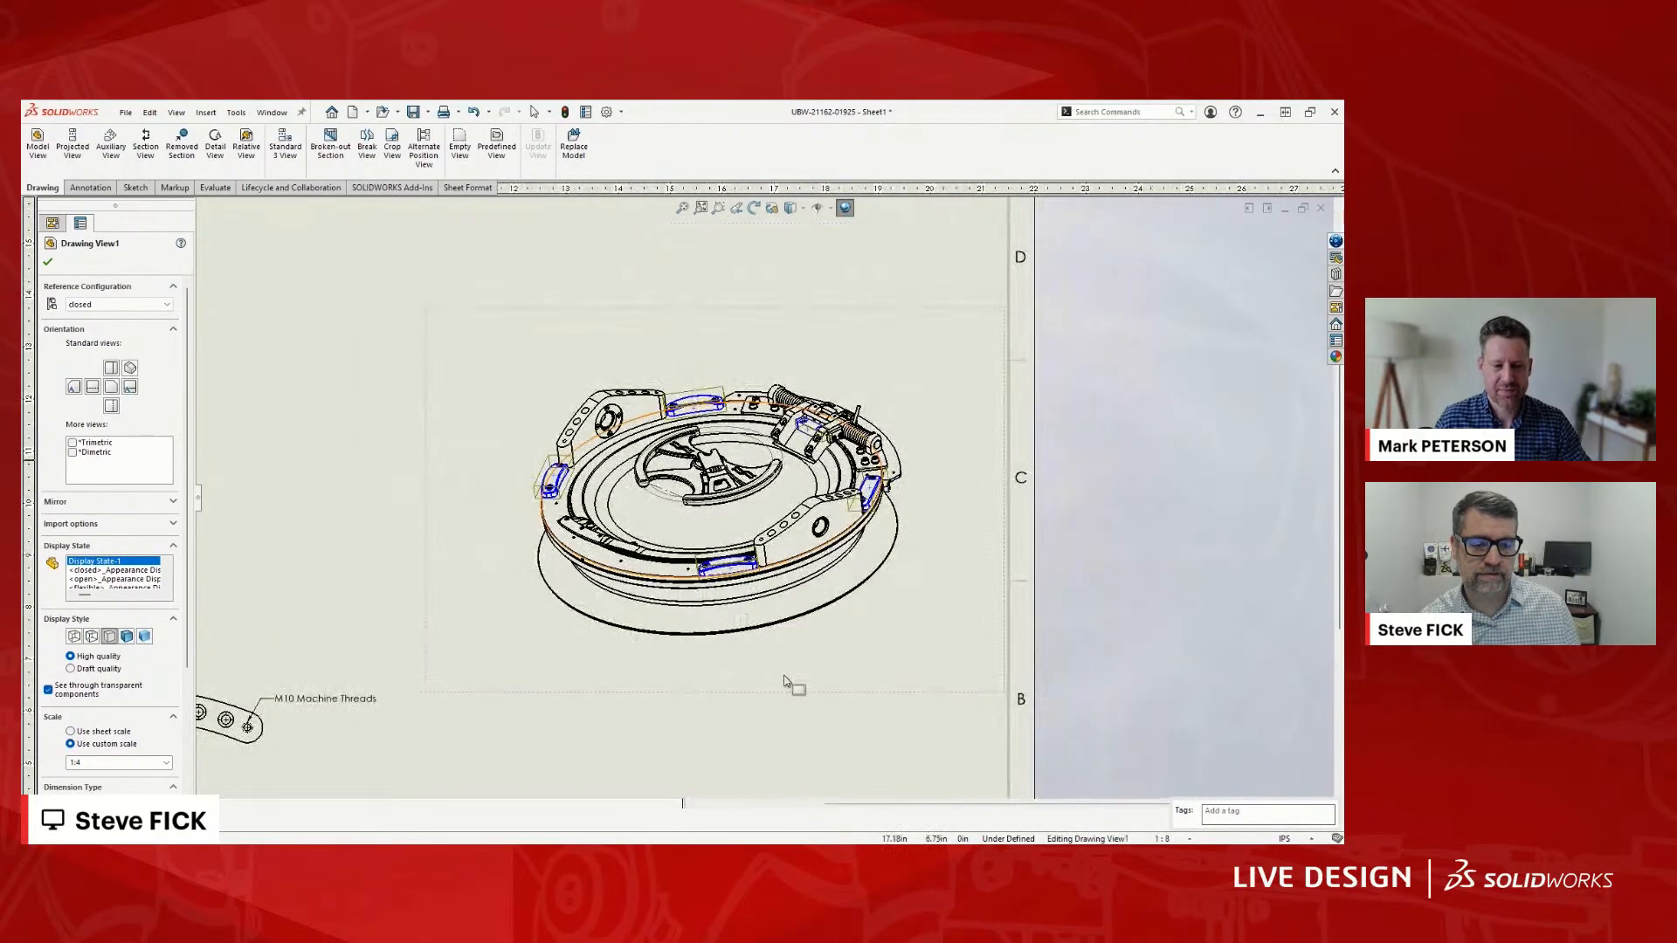
left_click(789, 719)
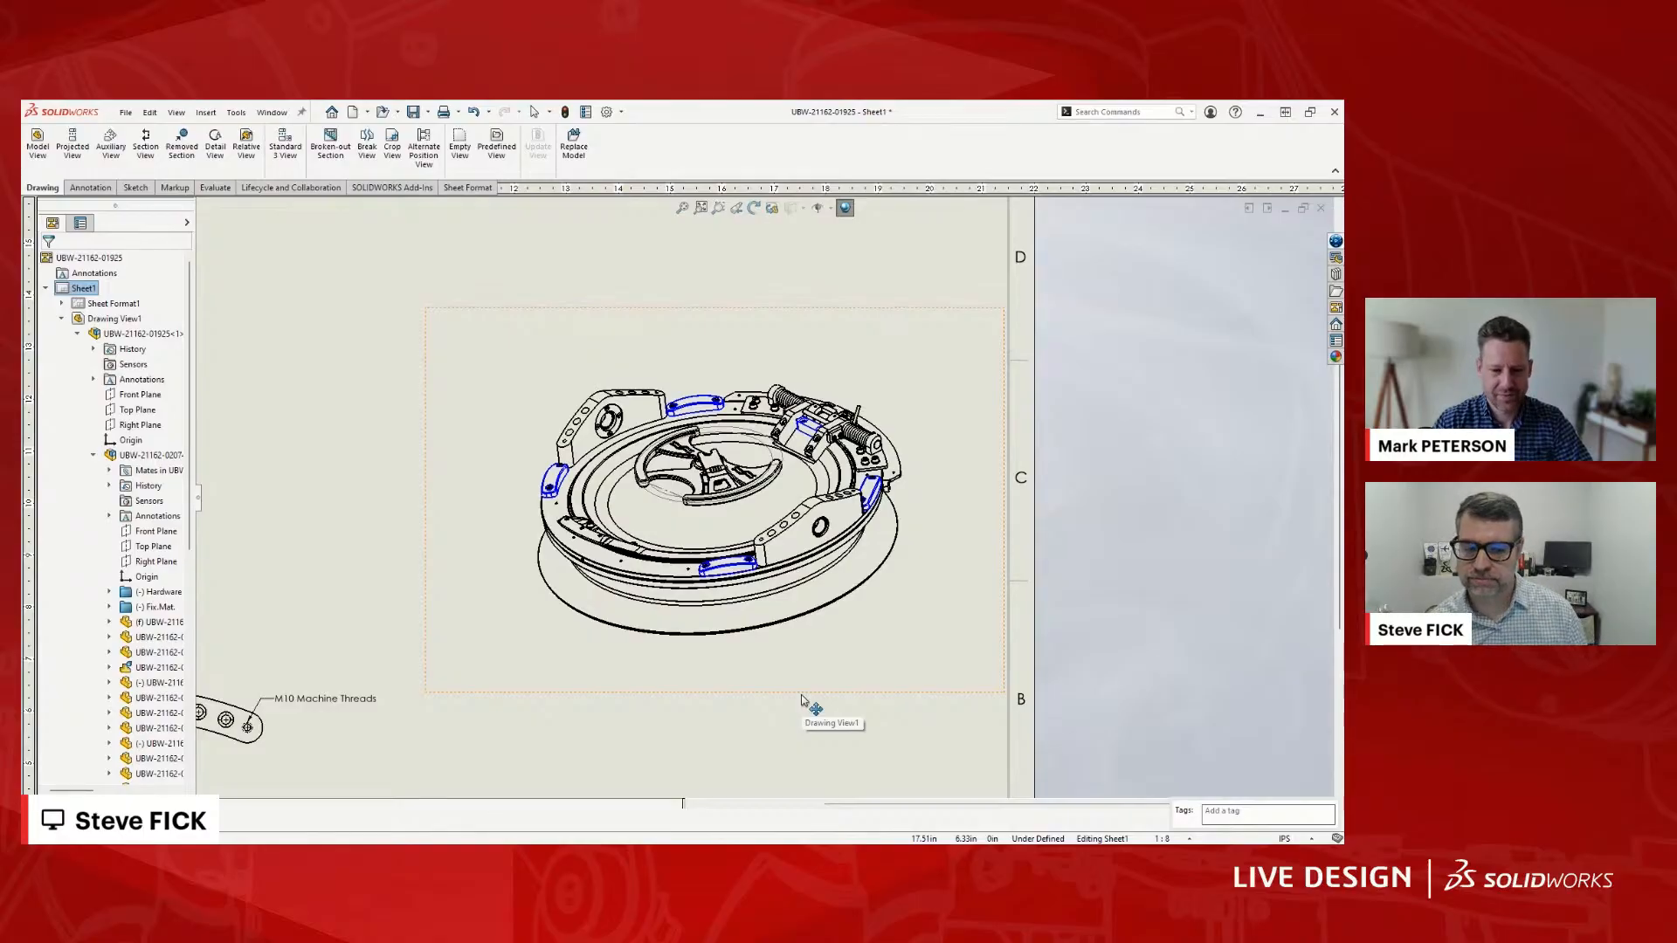
- Shift the hatch assembly view slightly up and to the right on the sheet
scroll(773, 730, "up", 3)
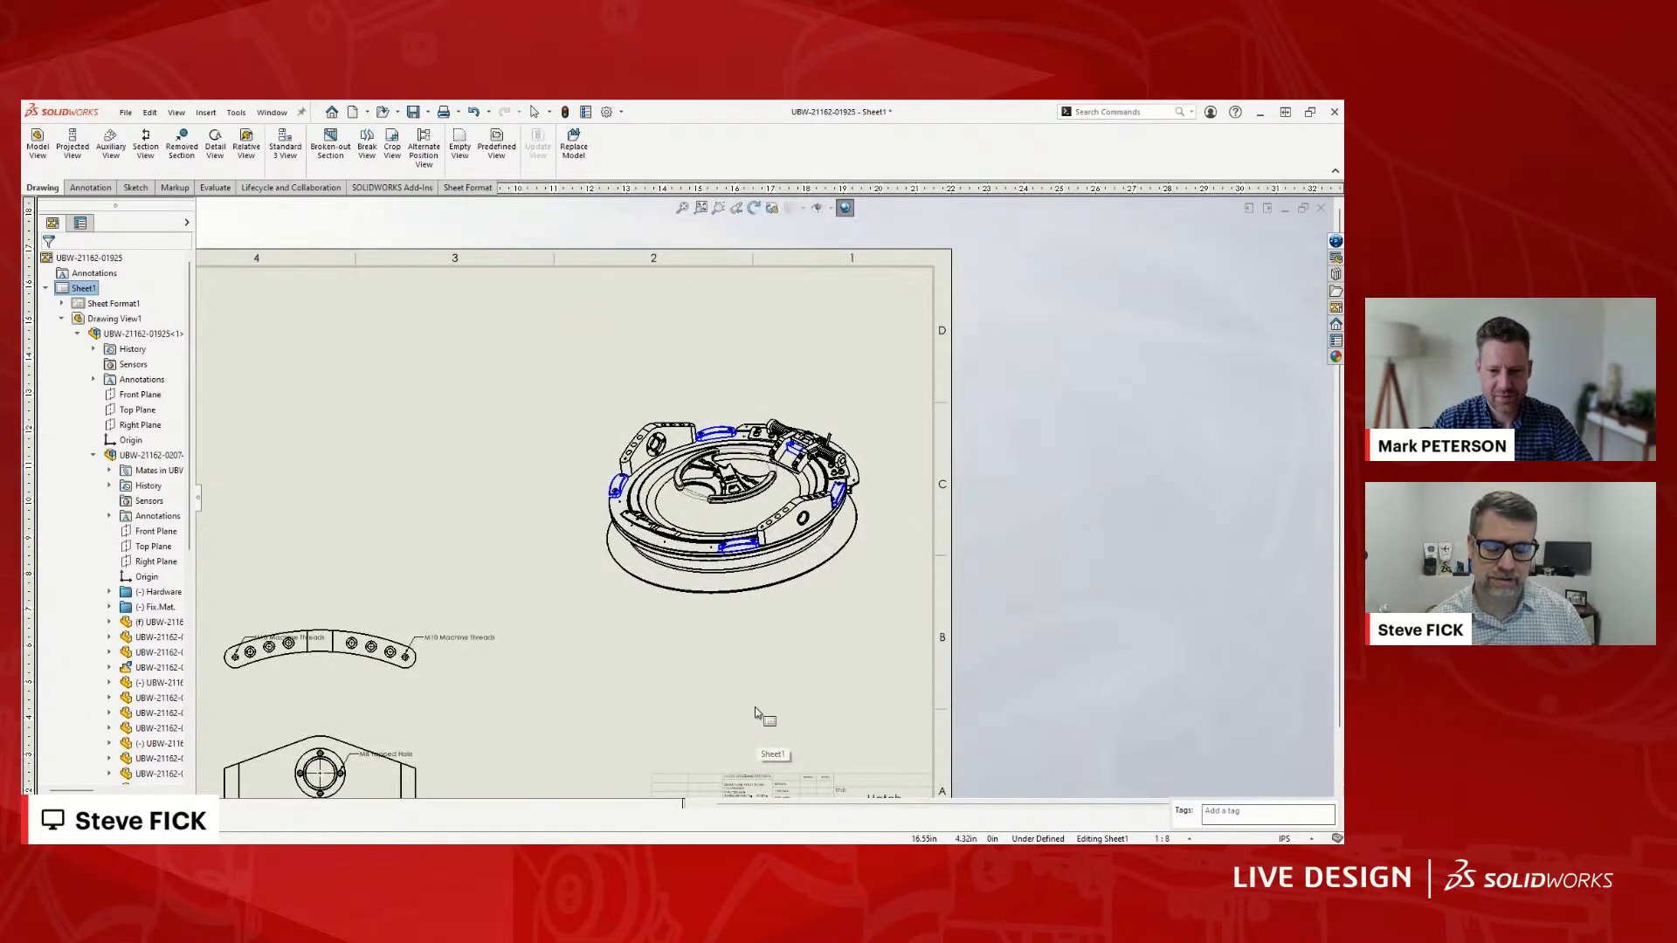
mouse_move(760, 711)
middle_mouse_down()
mouse_move(782, 676)
mouse_move(860, 641)
mouse_move(908, 651)
middle_mouse_up()
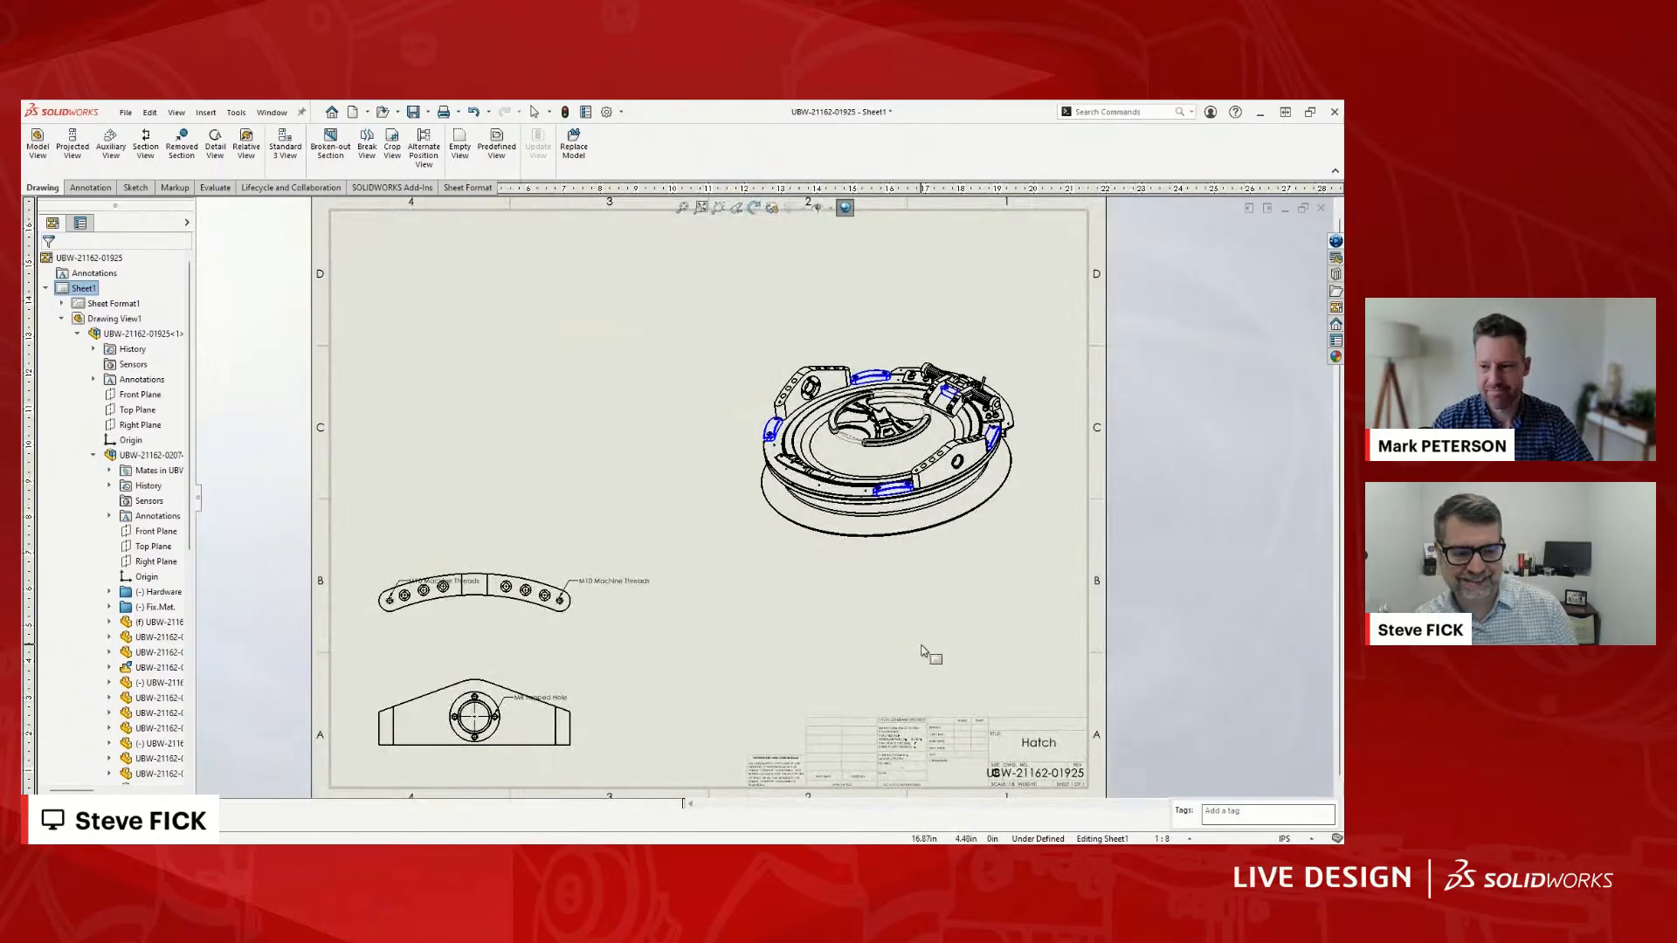
left_click(954, 577)
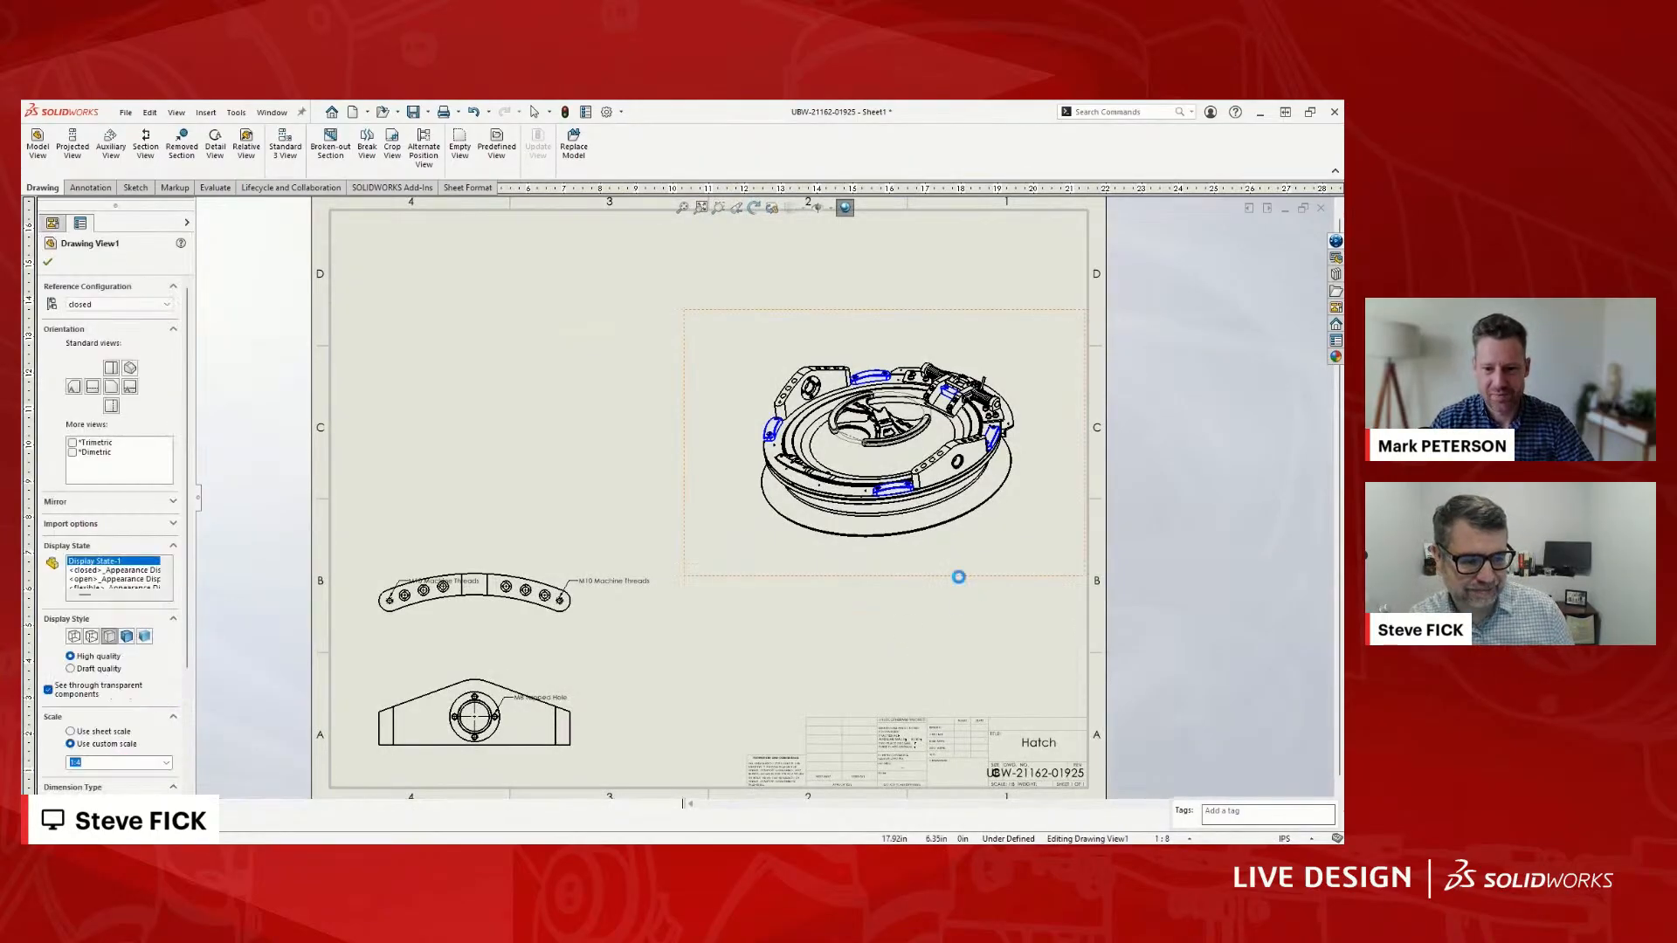
left_click_drag(962, 584, 972, 577)
left_click(969, 613)
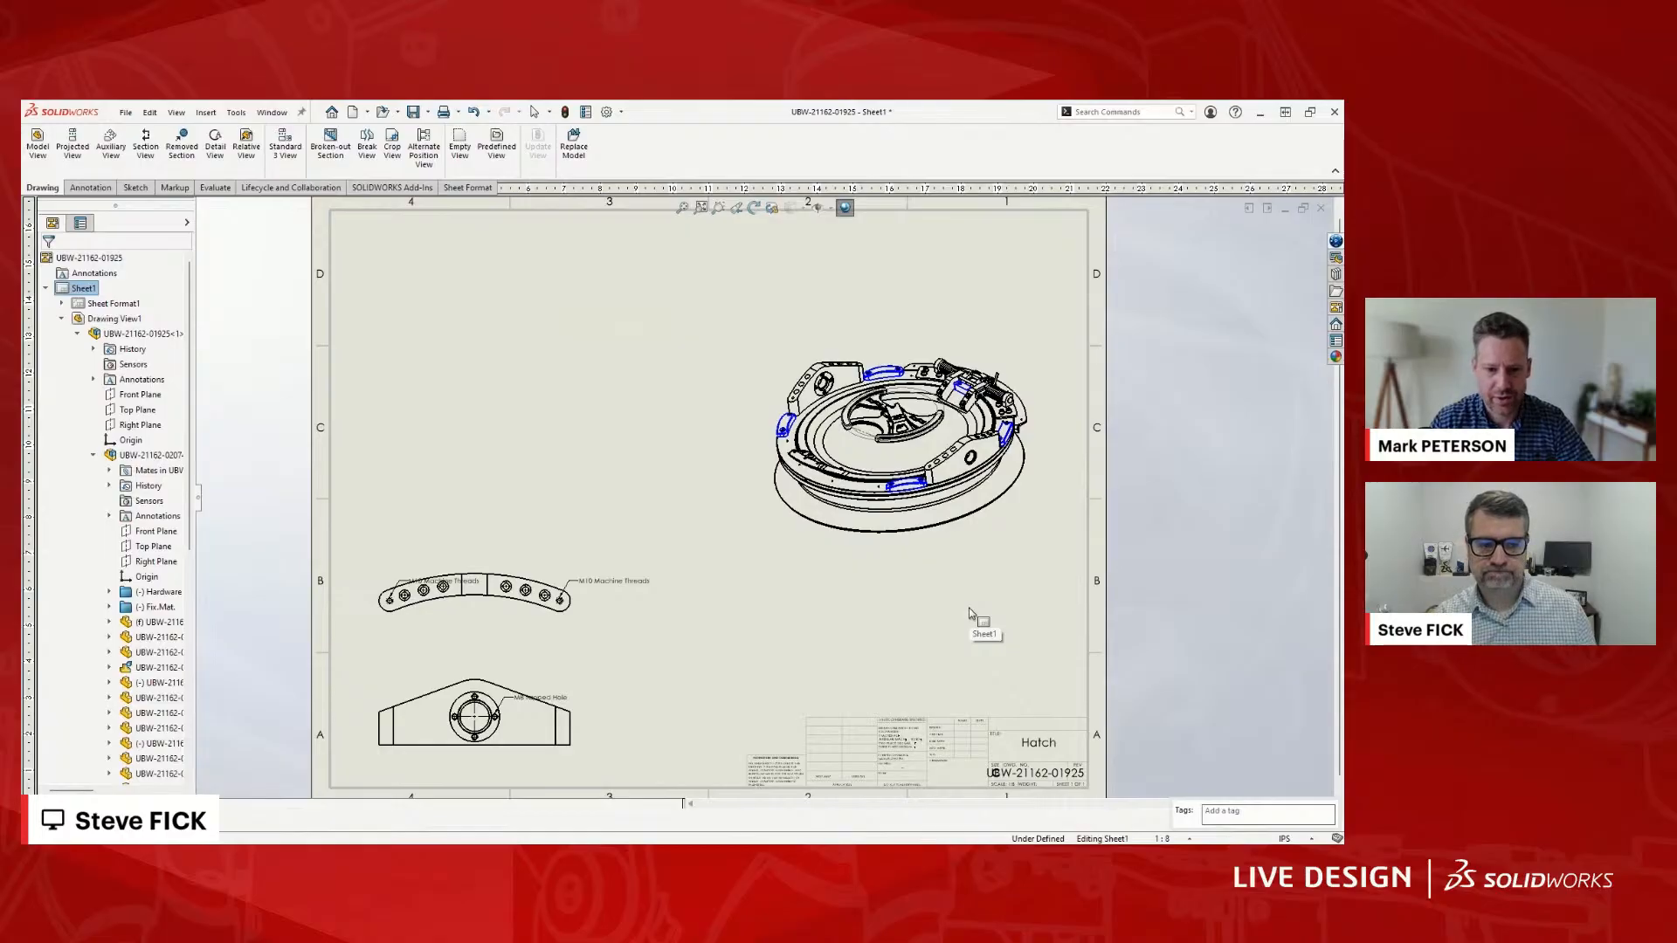
left_click(902, 332)
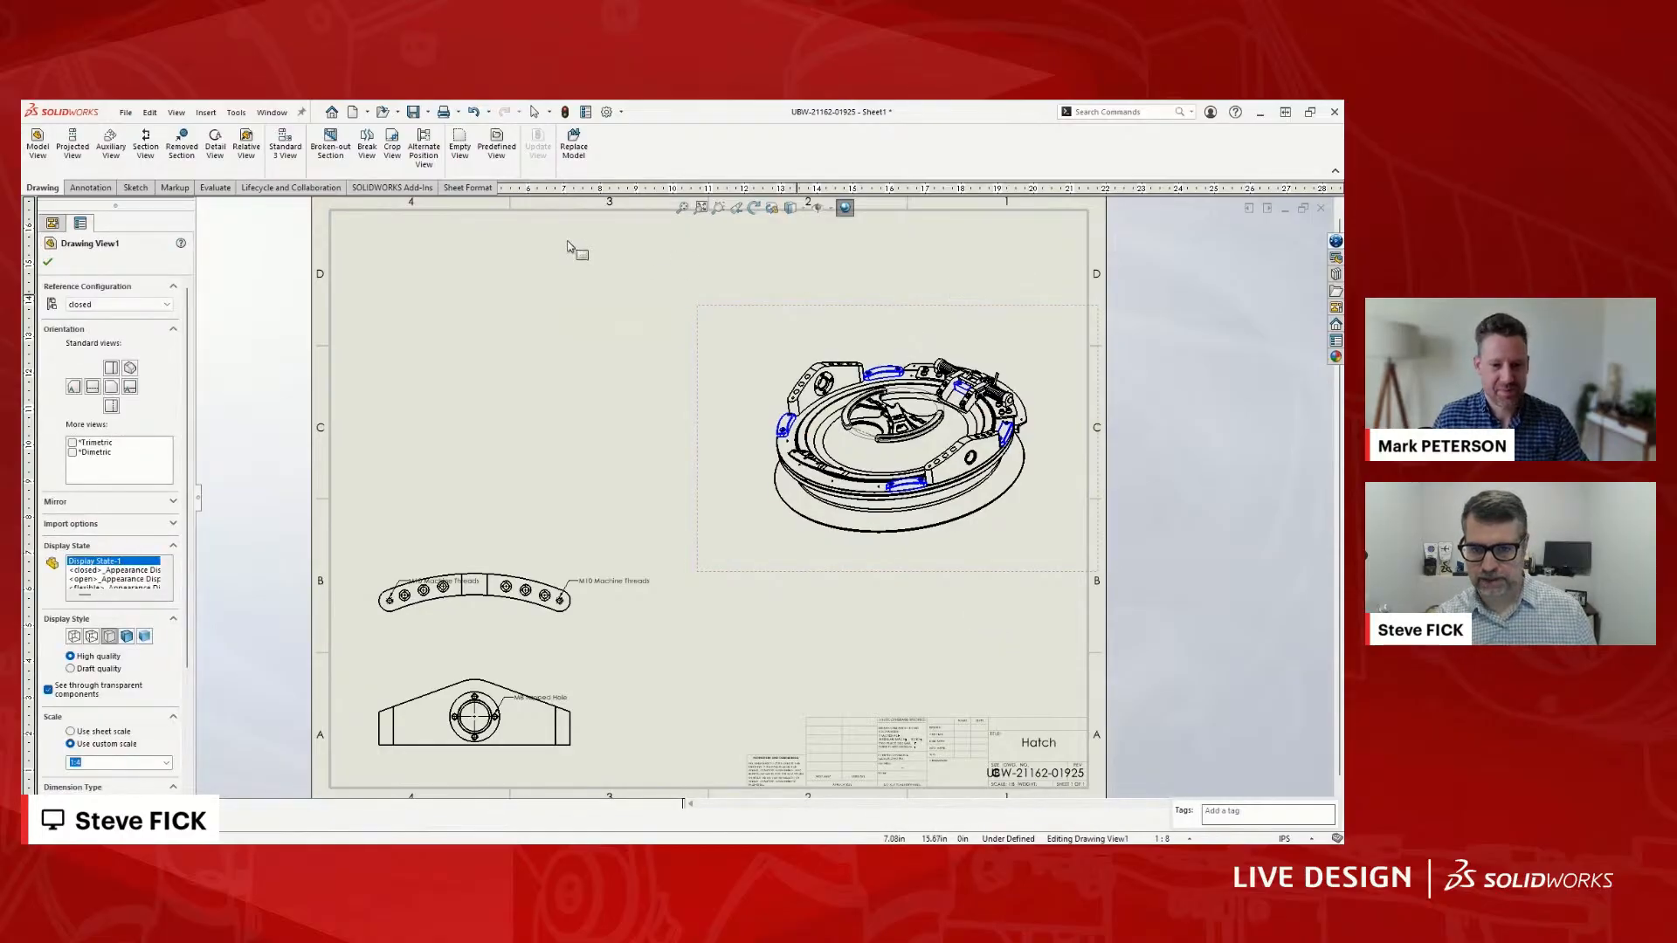
left_click(91, 187)
left_click(708, 172)
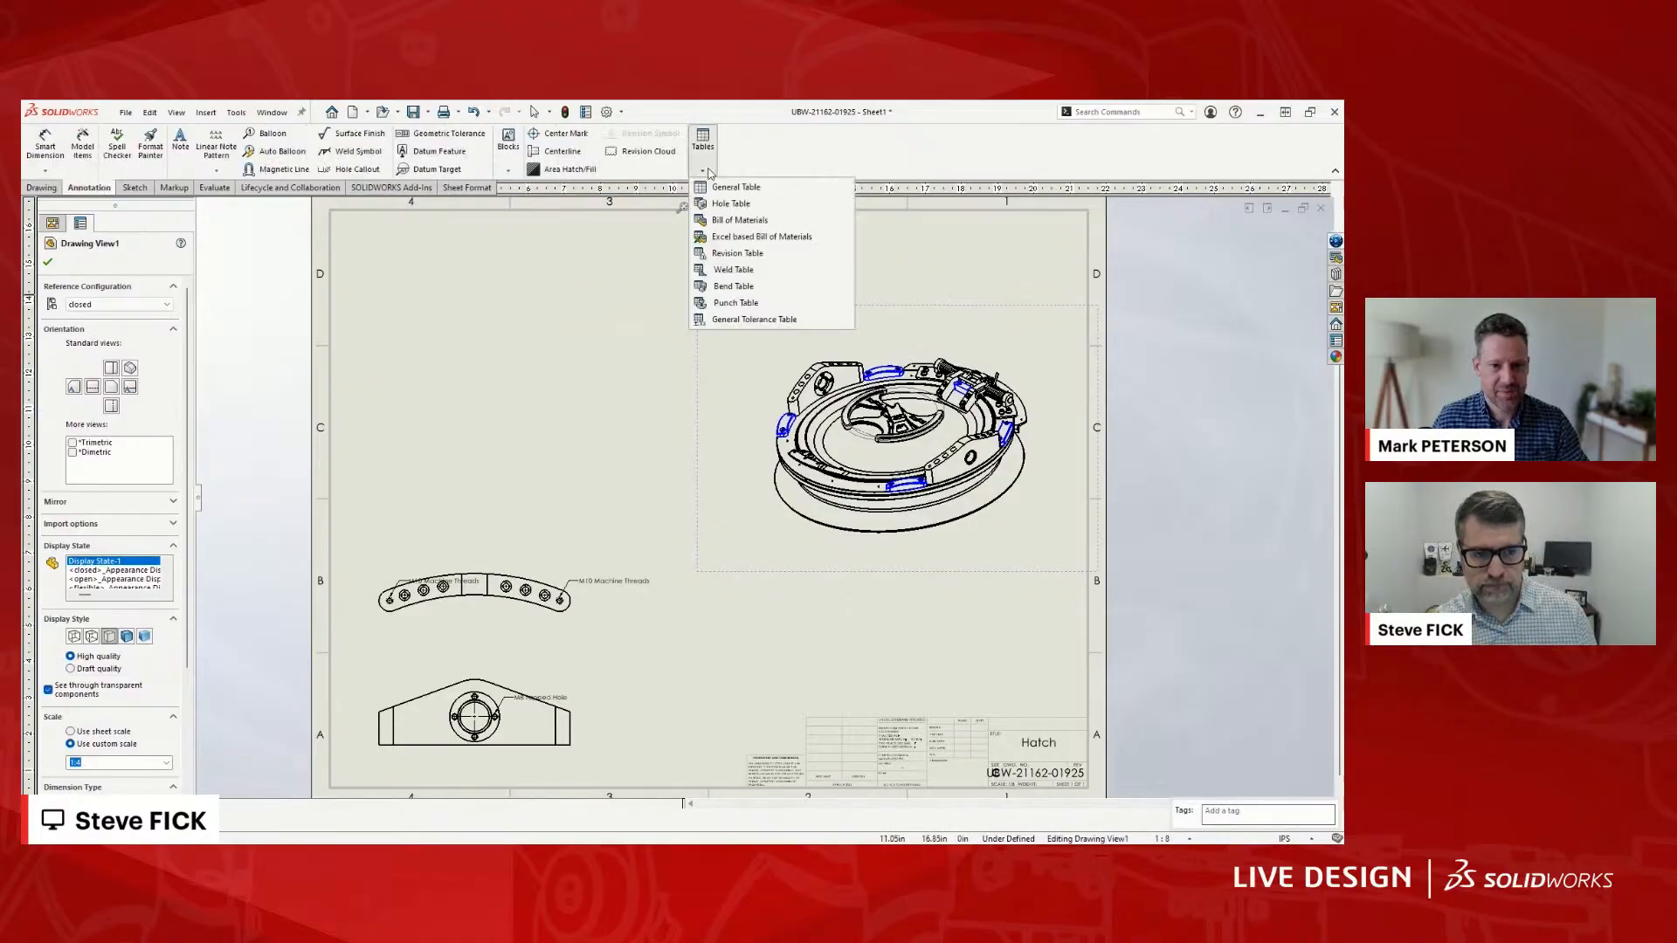
left_click(738, 220)
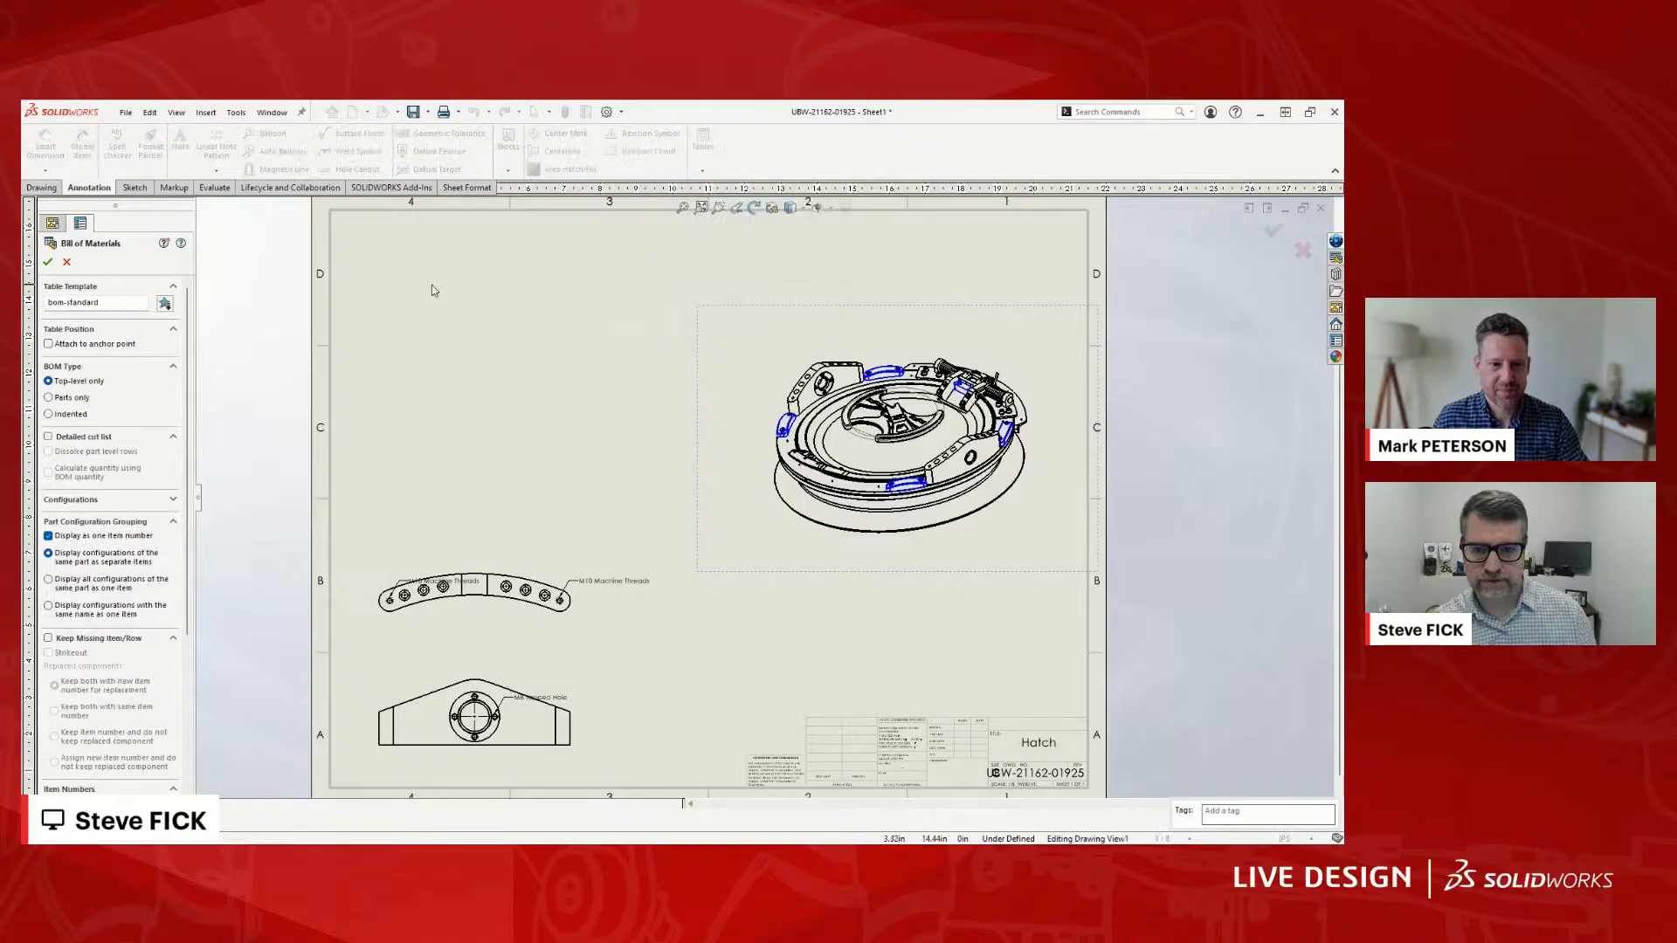
left_click(67, 262)
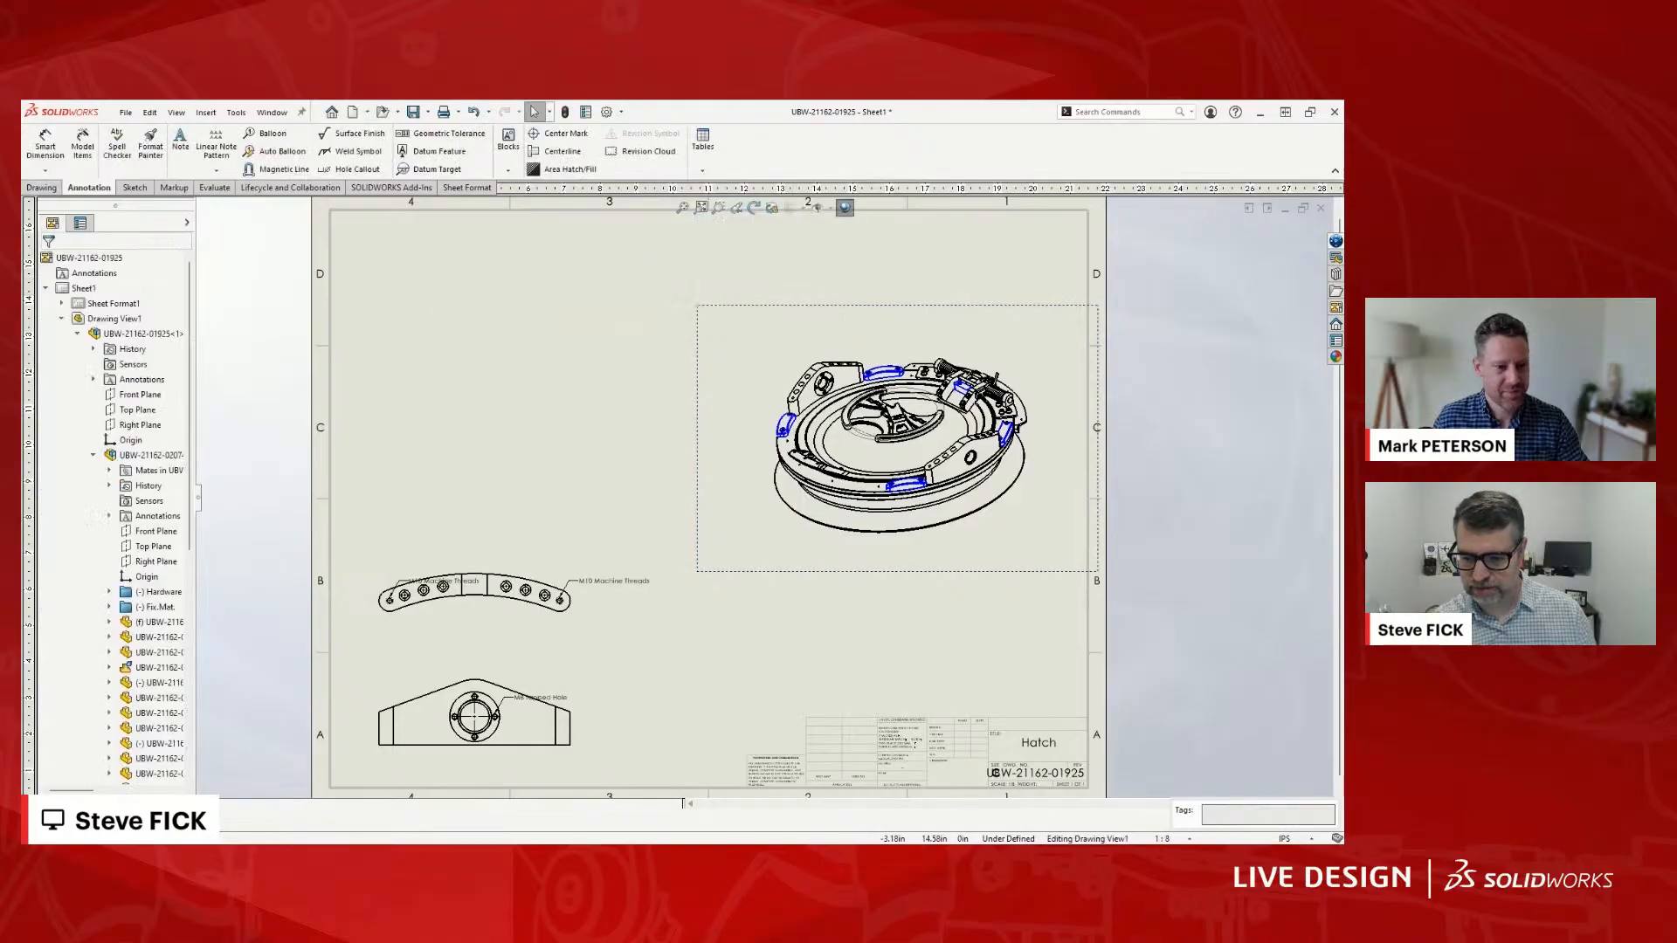
- Try to make FORMAT the current layer instead of UHMW
left_click(149, 814)
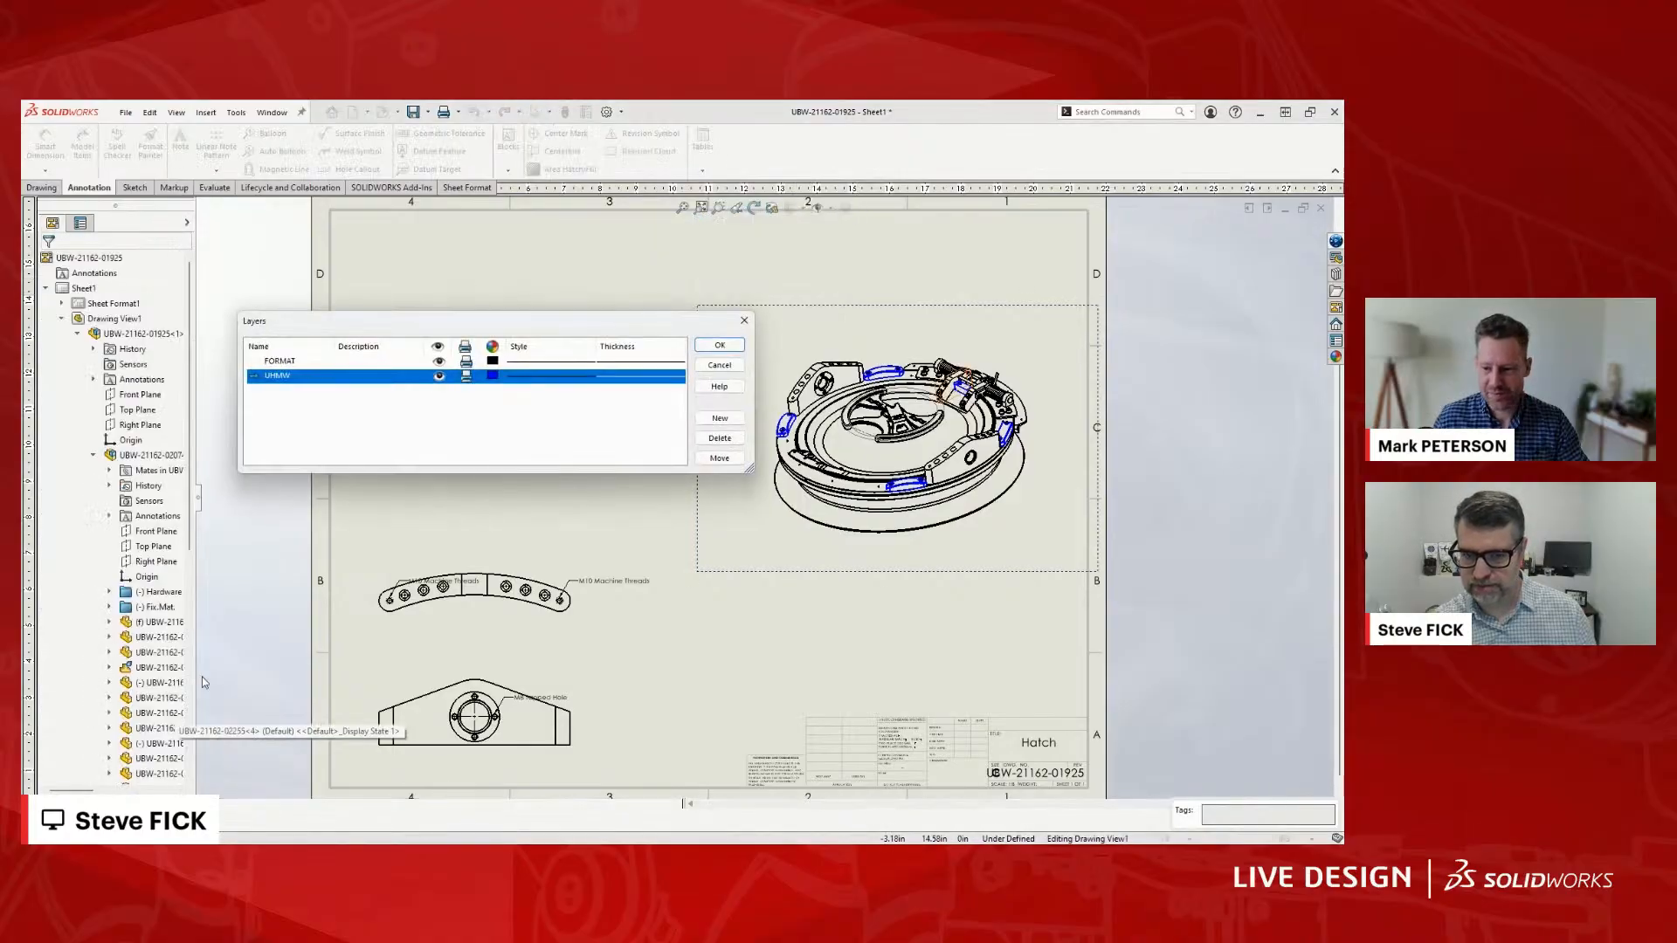
left_click(294, 365)
left_click(720, 345)
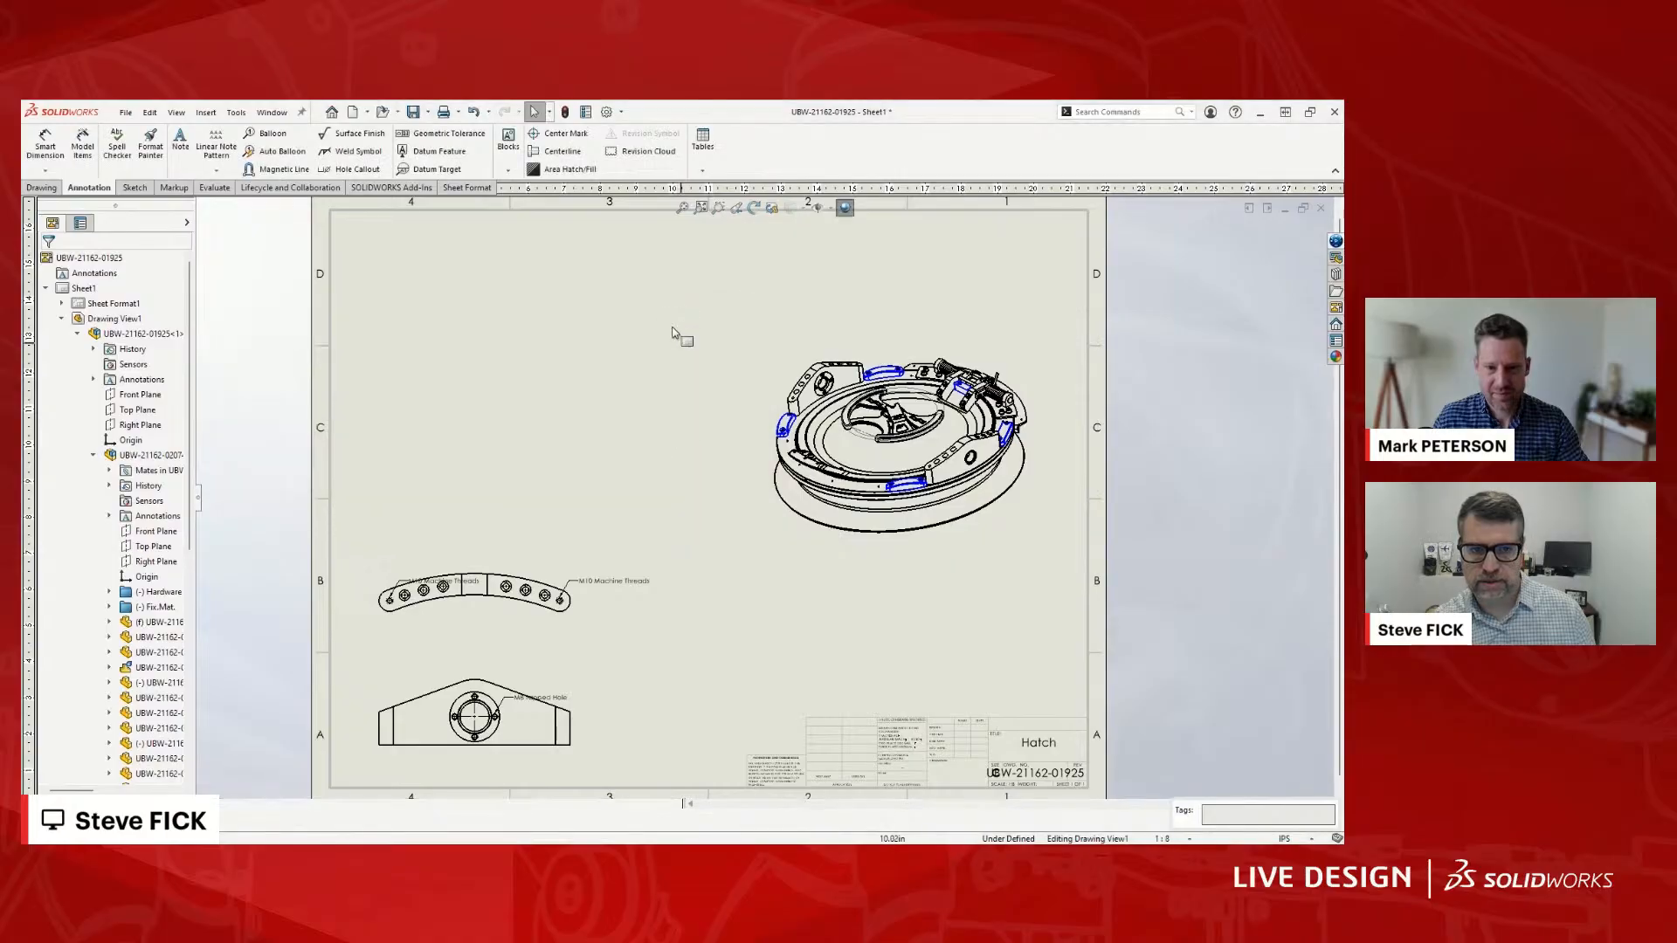
- Insert a top-level-only bill of materials for the hatch view using the bom-standard template, placed at the sheet border's upper-left corner
left_click(704, 140)
left_click(733, 221)
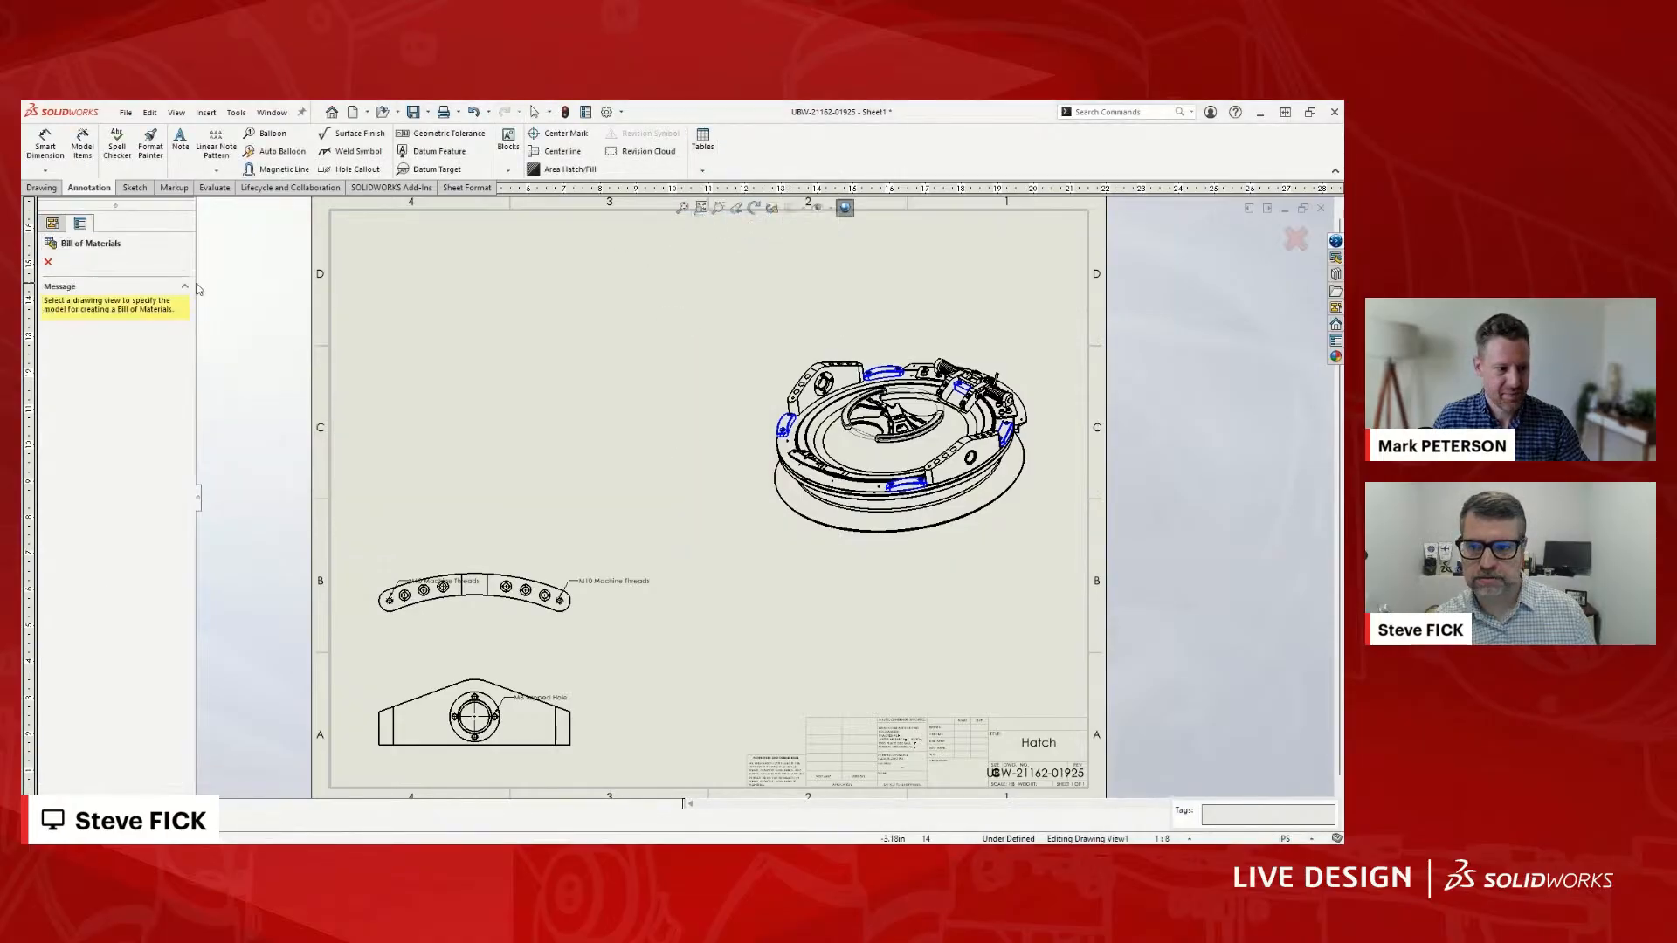
left_click(882, 349)
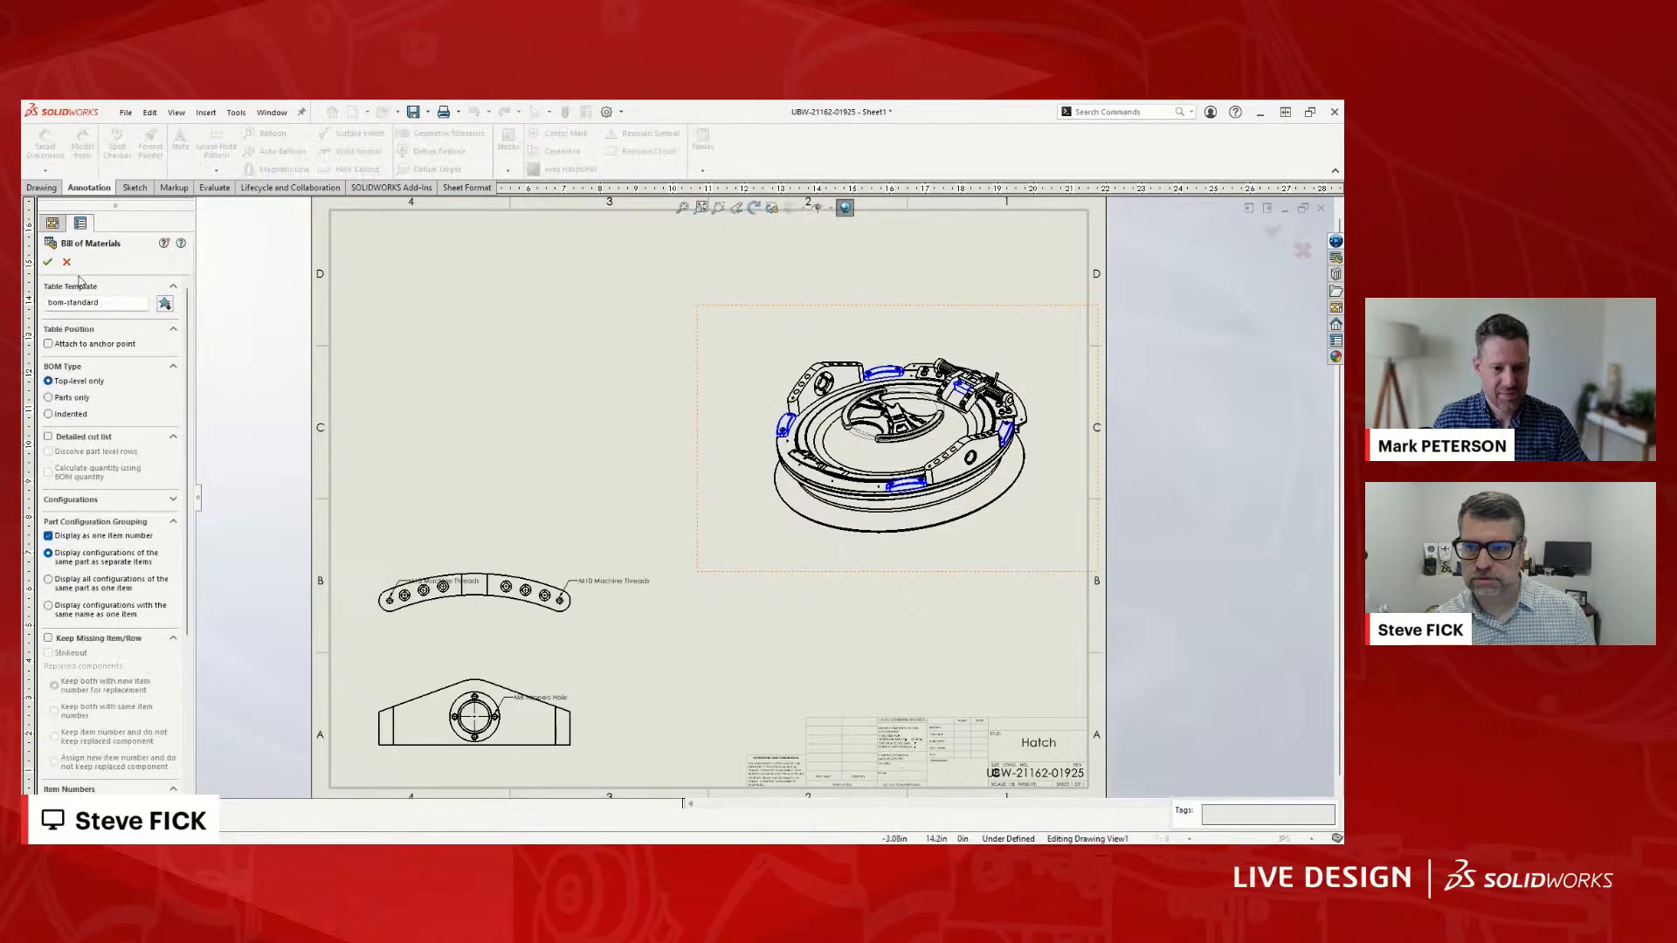
left_click(48, 262)
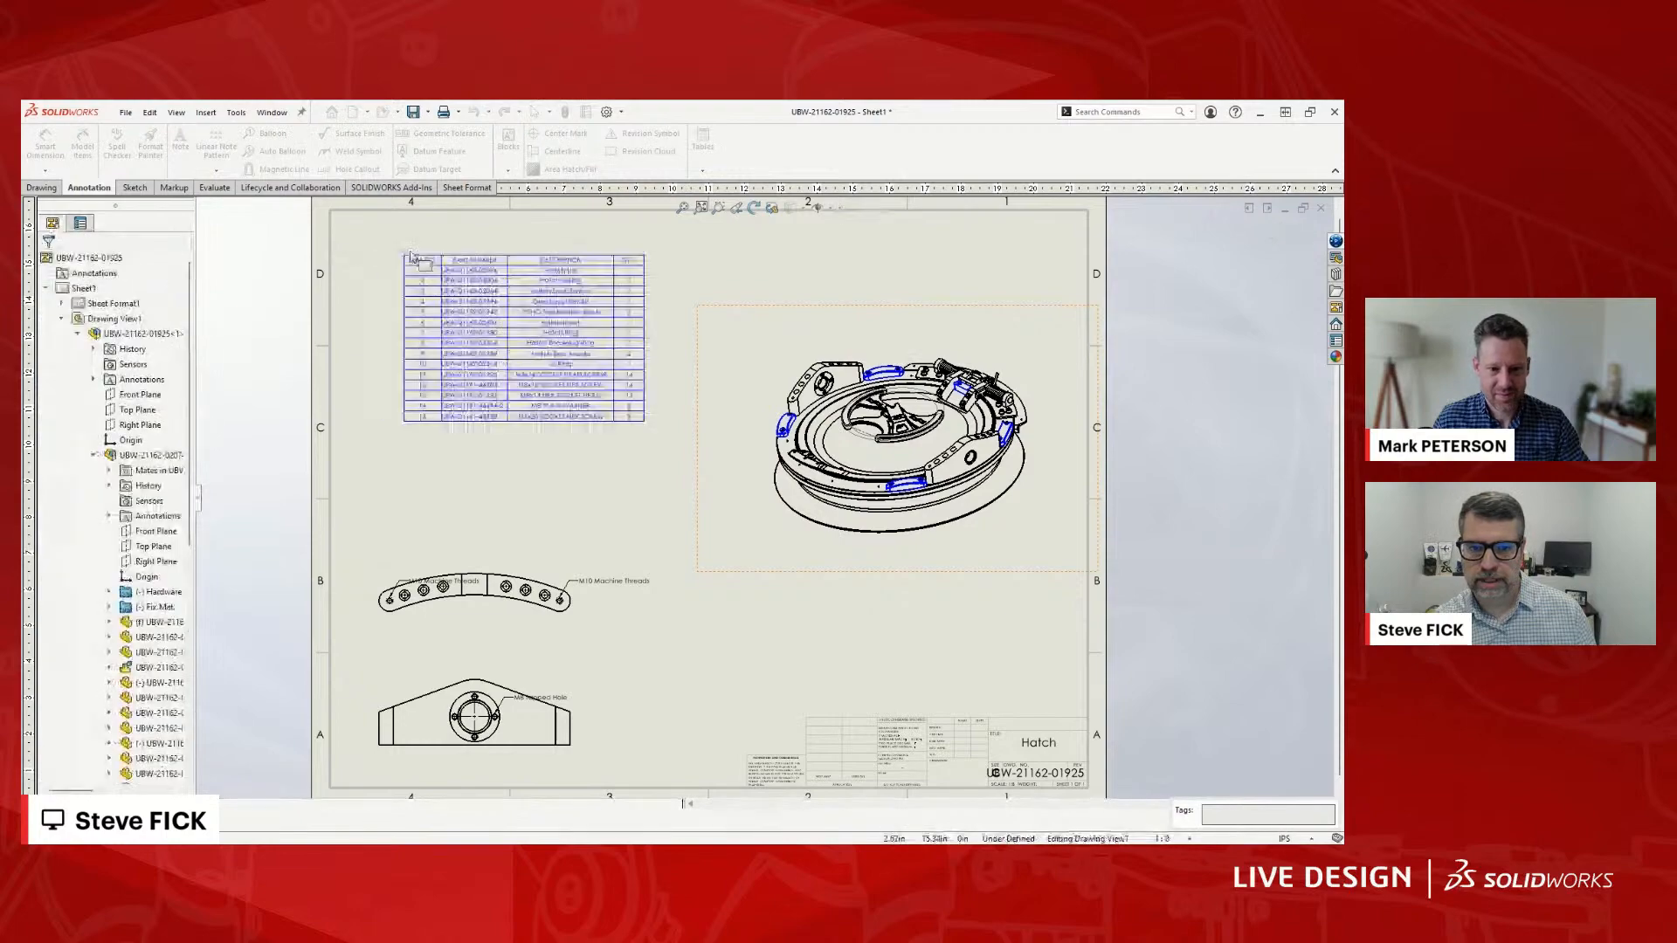
left_click(325, 208)
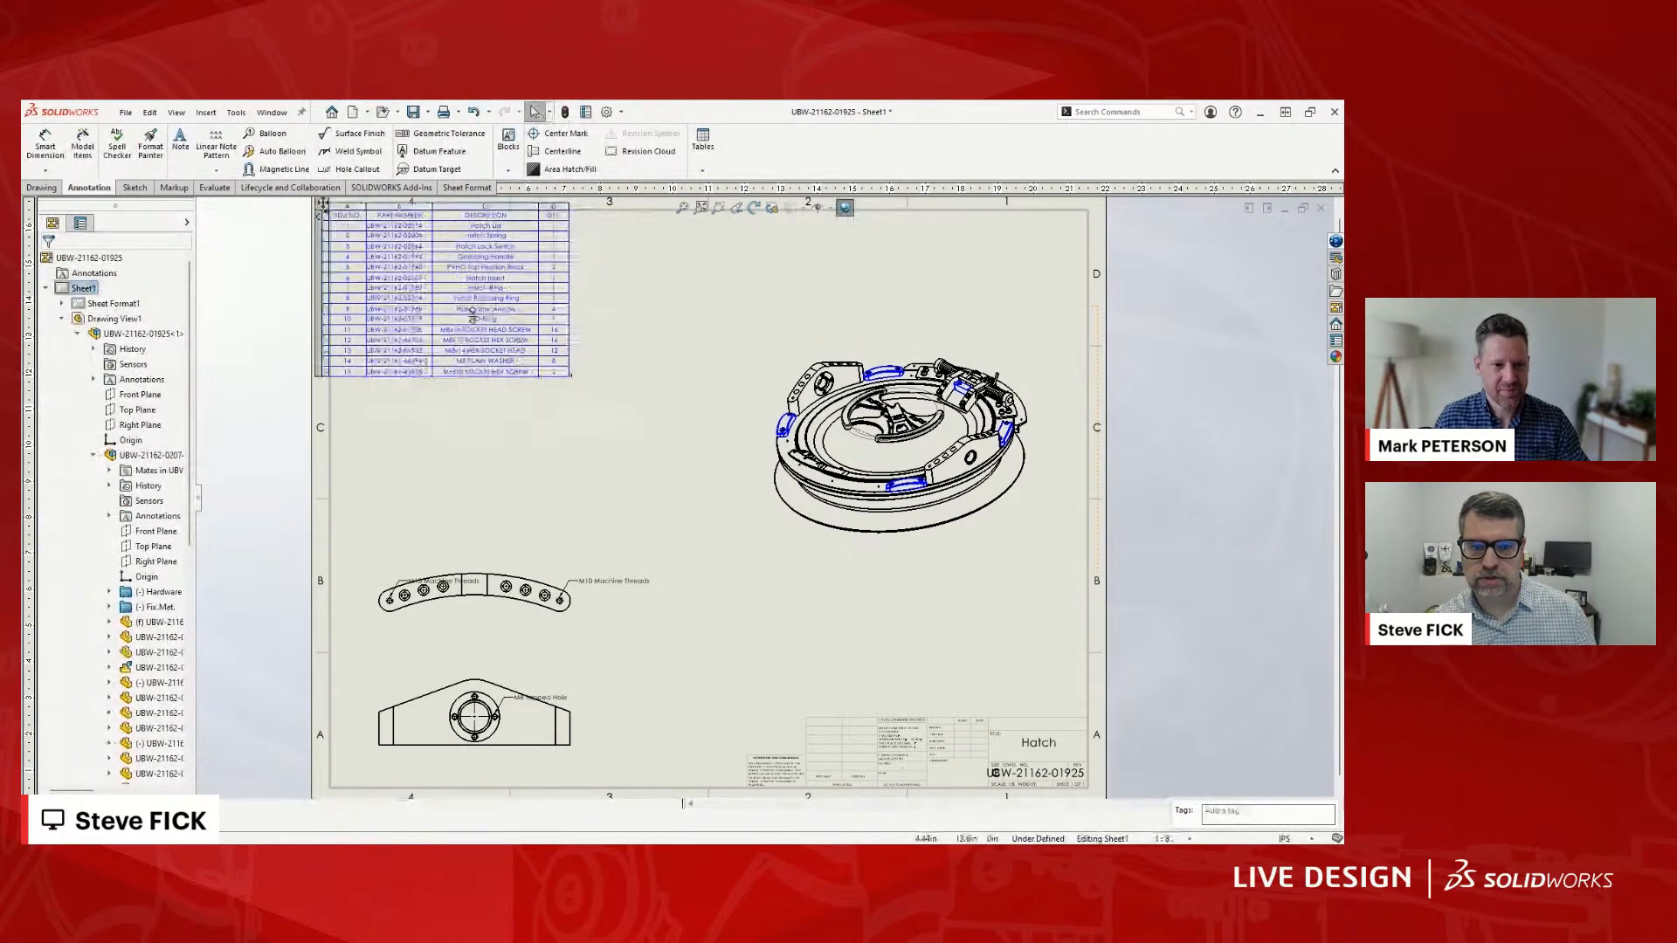
- Set all text in the bill of materials table to uppercase
scroll(471, 311, "down", 3)
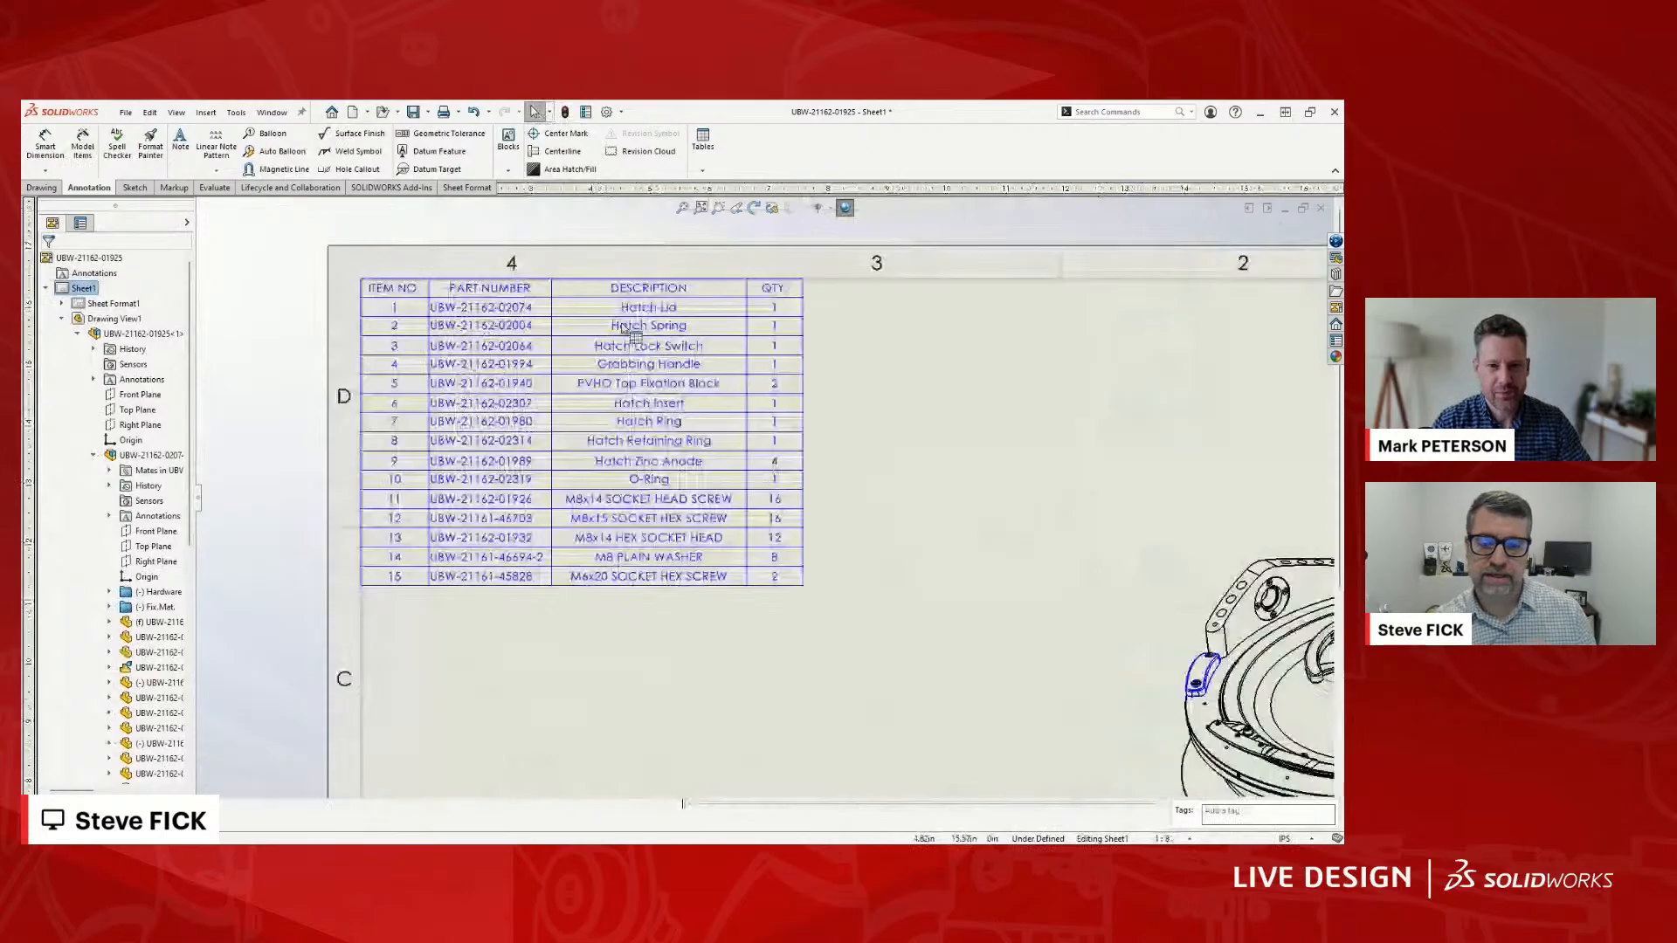
scroll(620, 325, "down", 1)
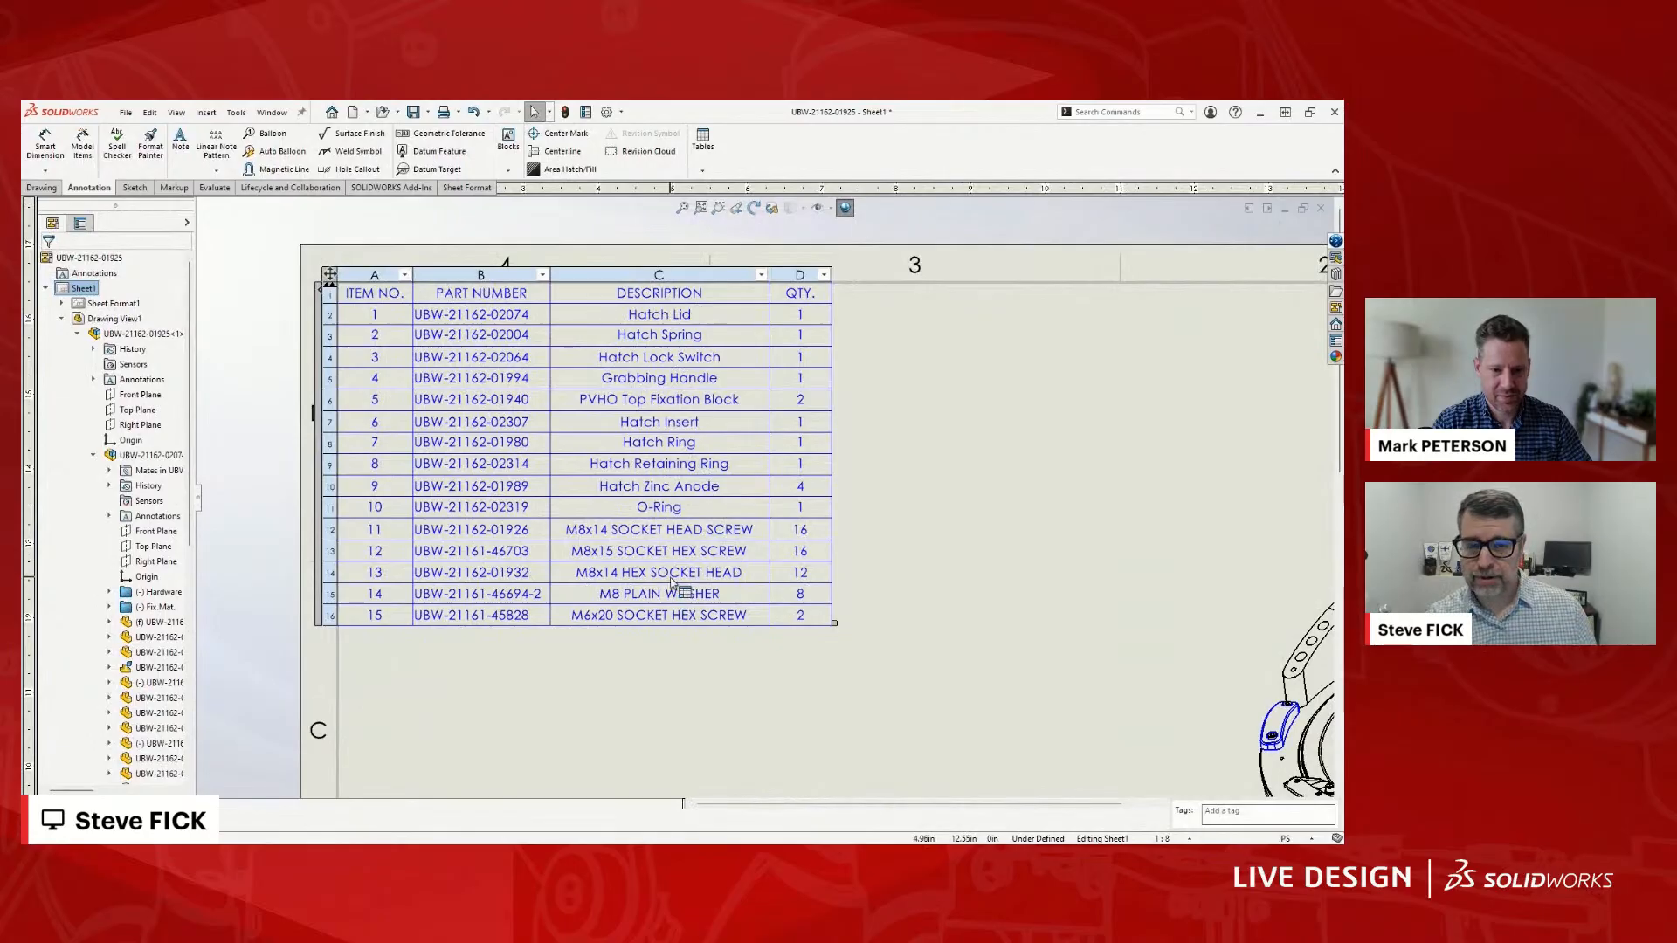
left_click(329, 274)
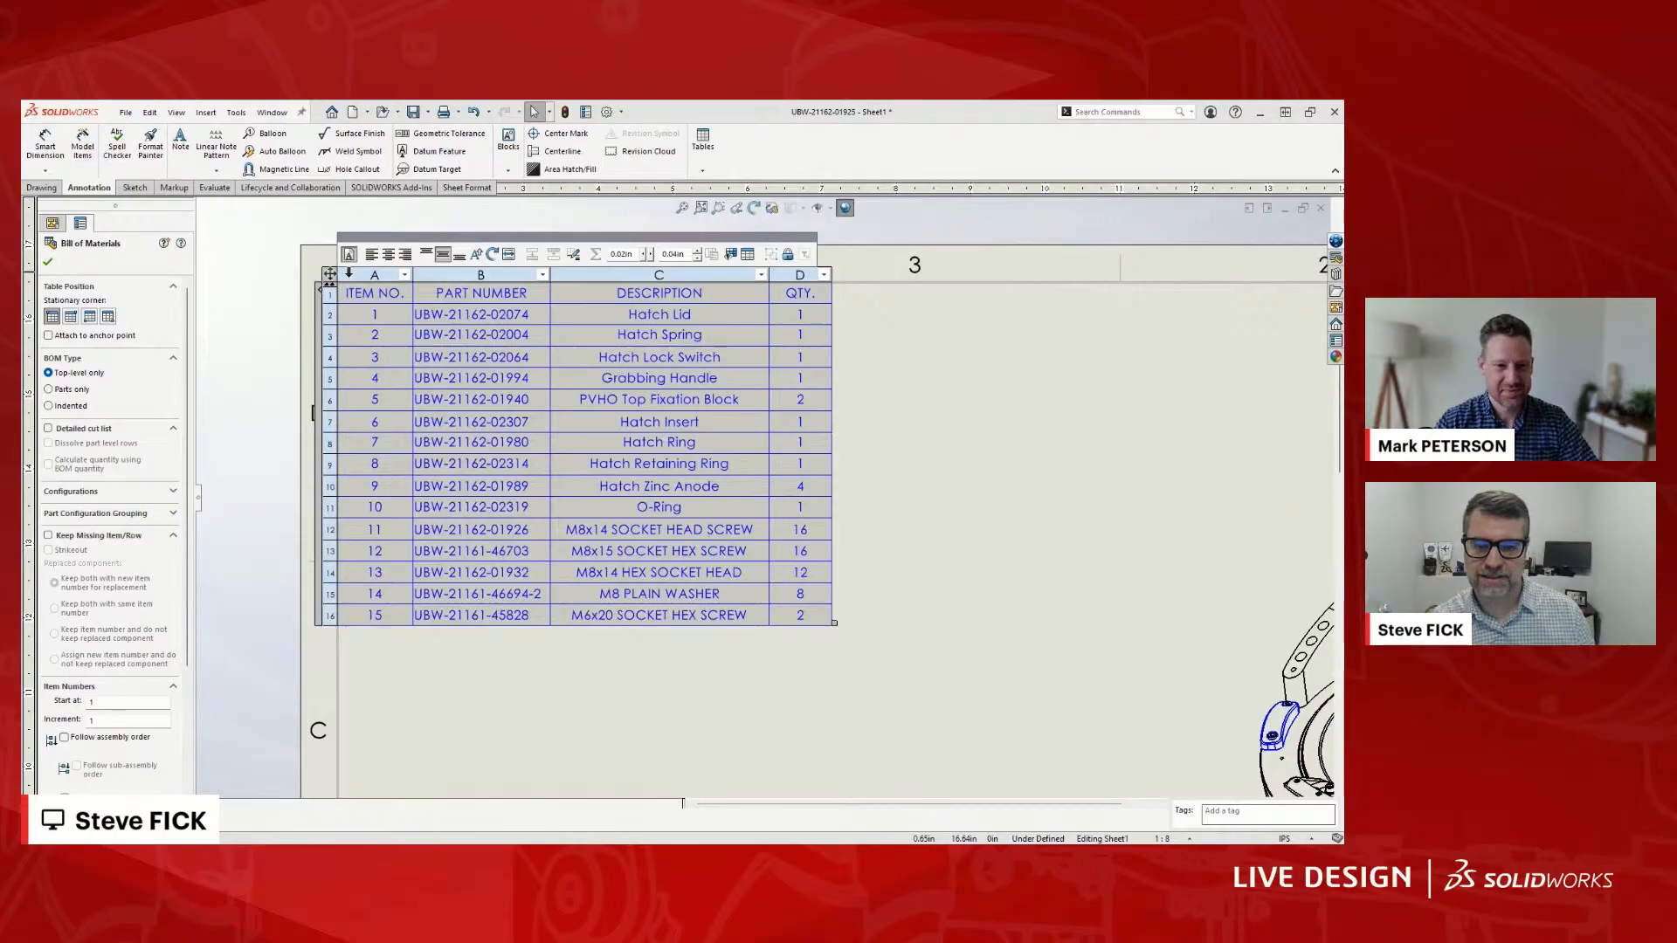
left_click(475, 255)
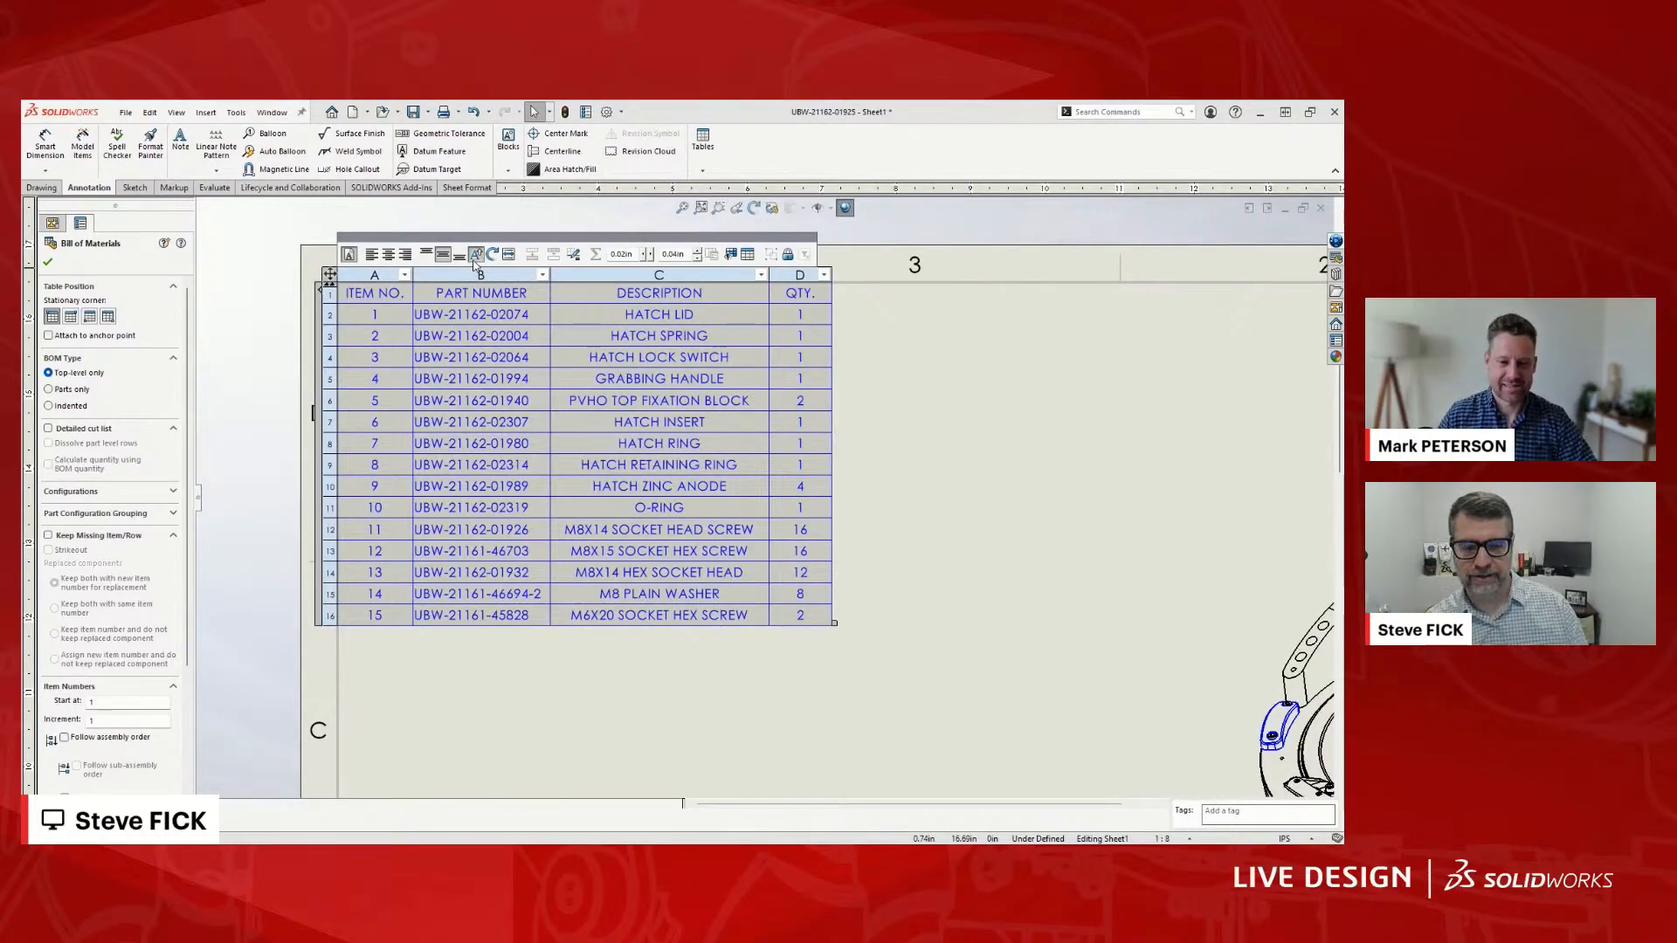
left_click(893, 373)
scroll(877, 472, "up", 5)
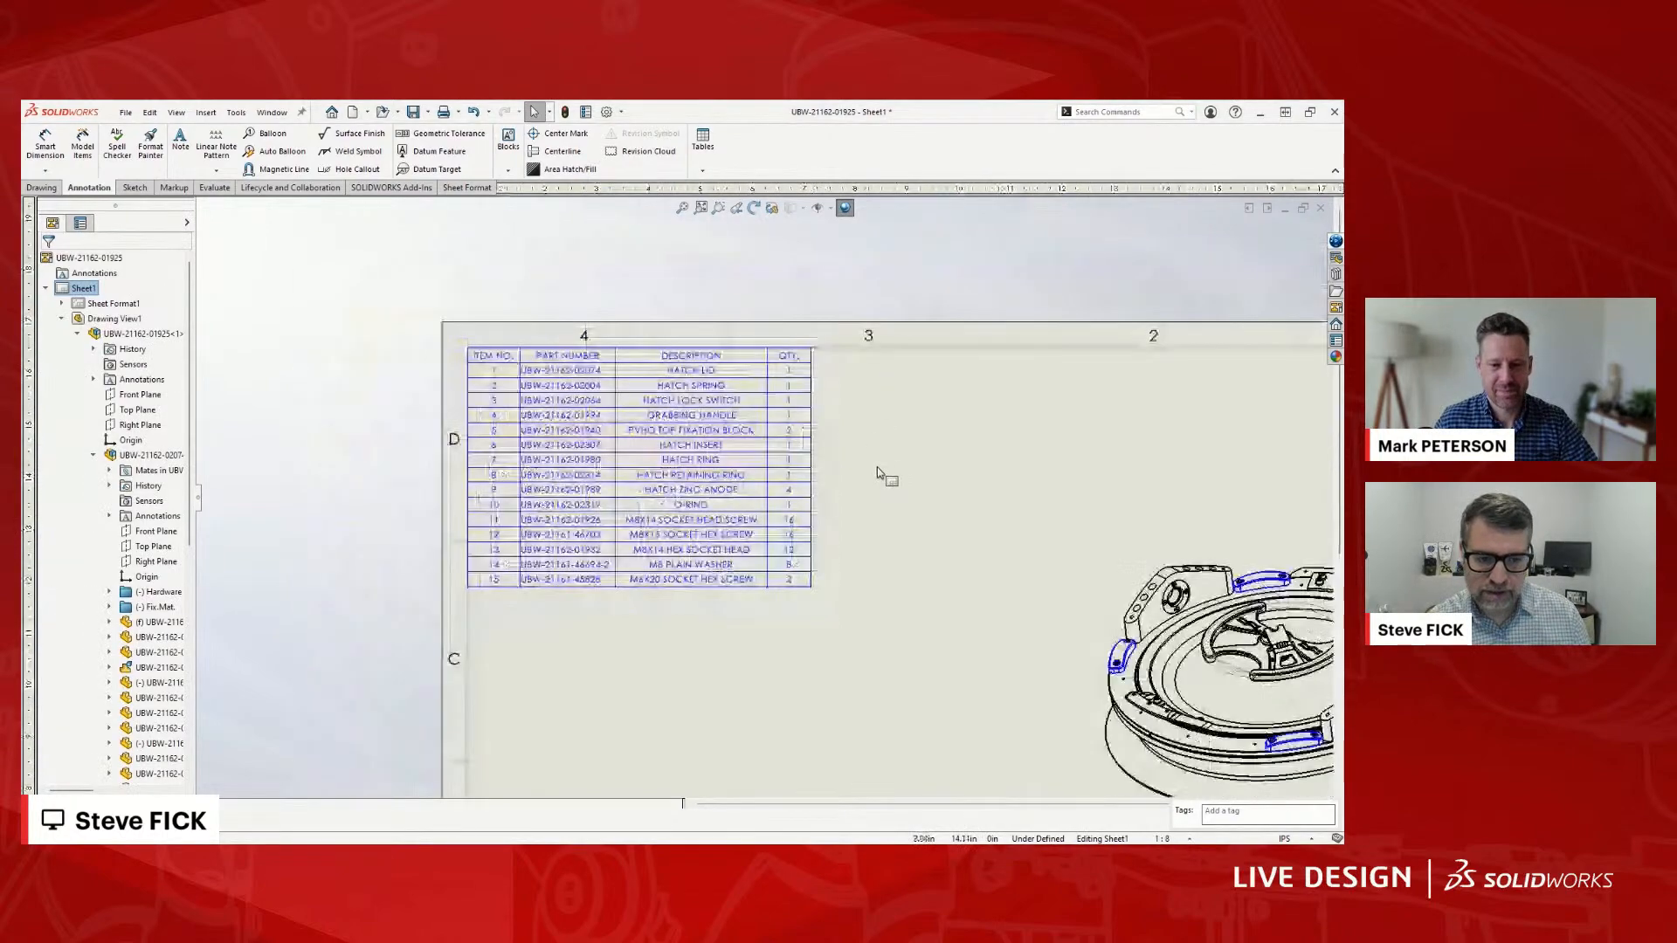
- Insert a second top-level-only bill of materials for the hatch view using the bom-standard template, placed directly below the first table
middle_click_drag(780, 454, 749, 442)
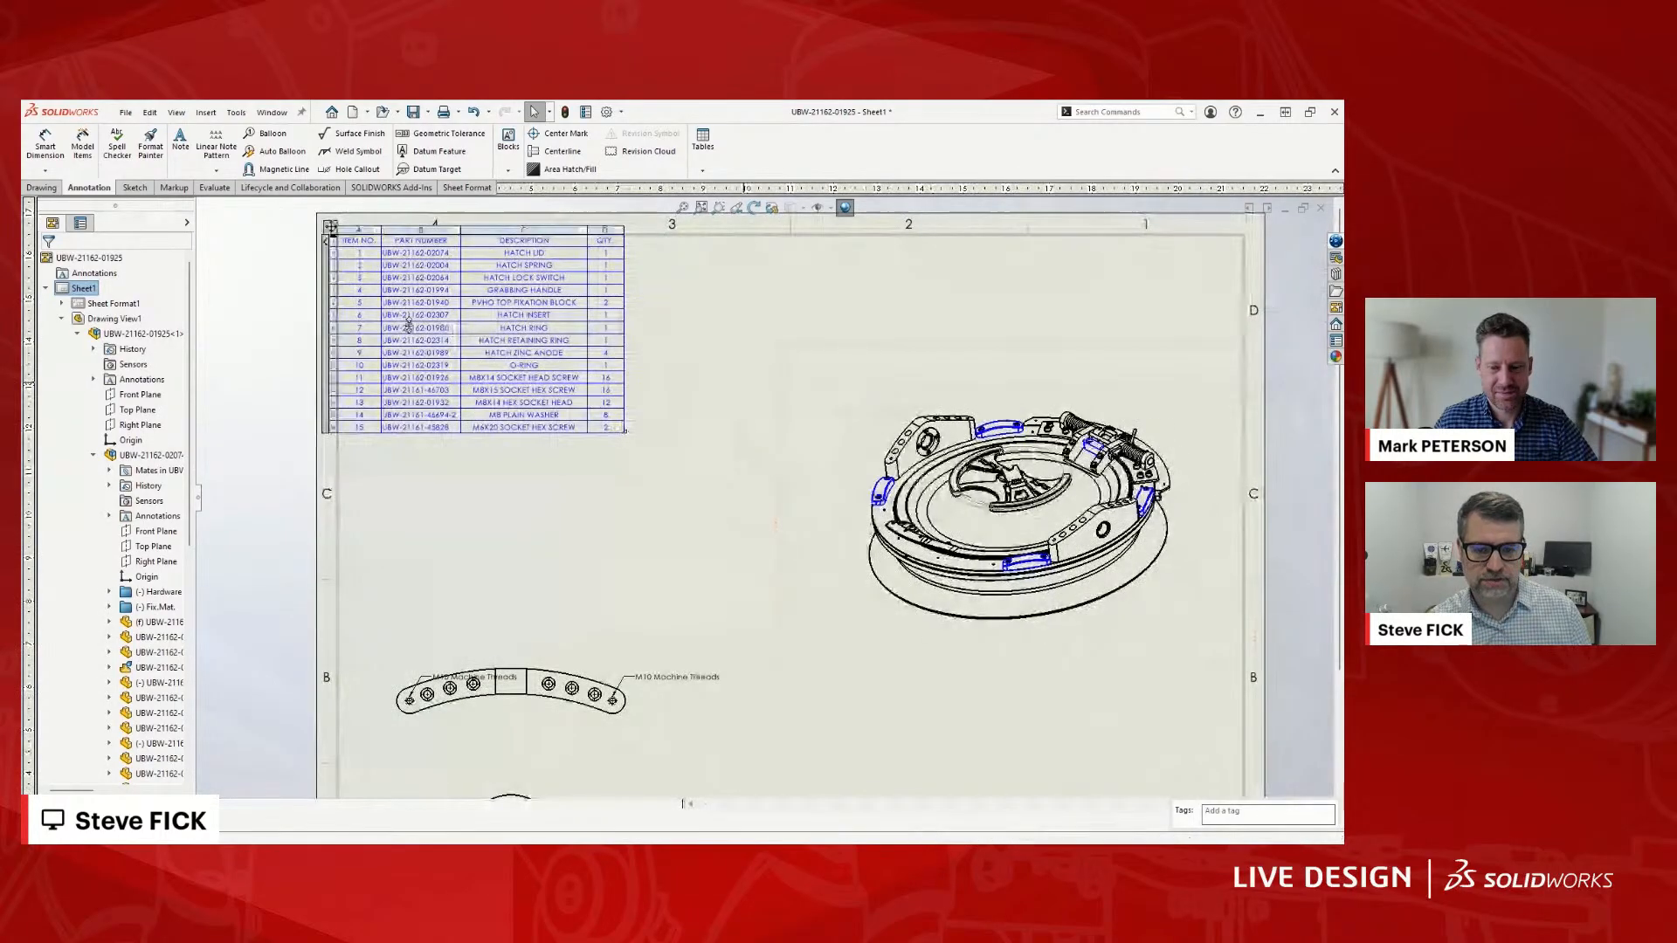
left_click(886, 375)
left_click(700, 171)
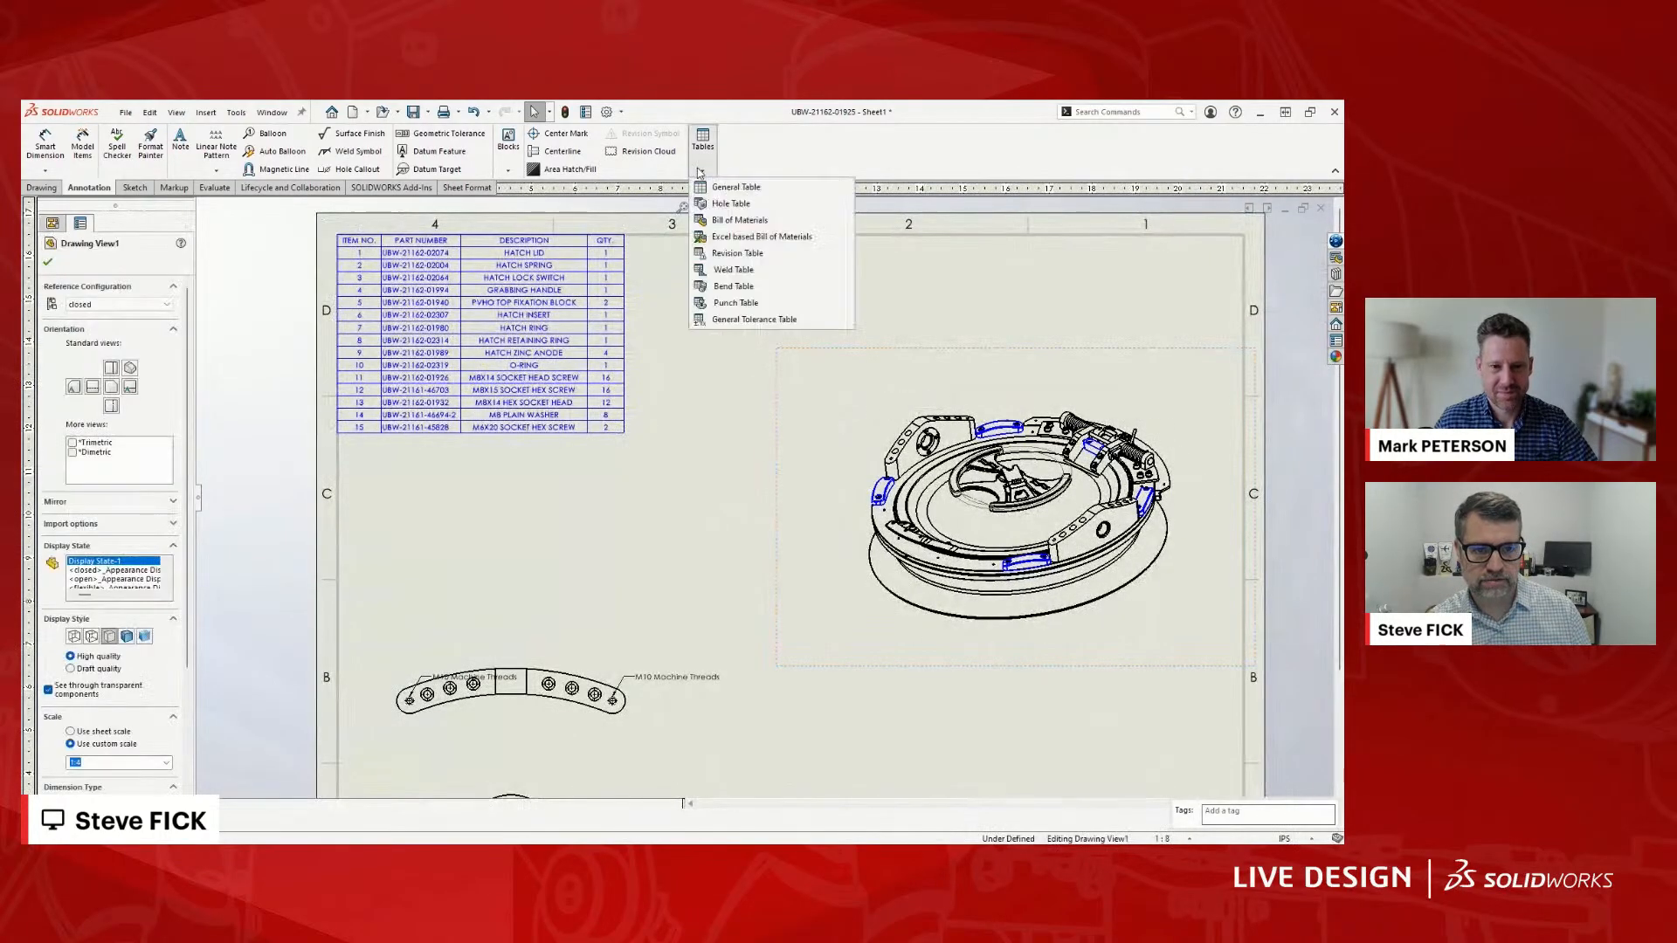
left_click(739, 220)
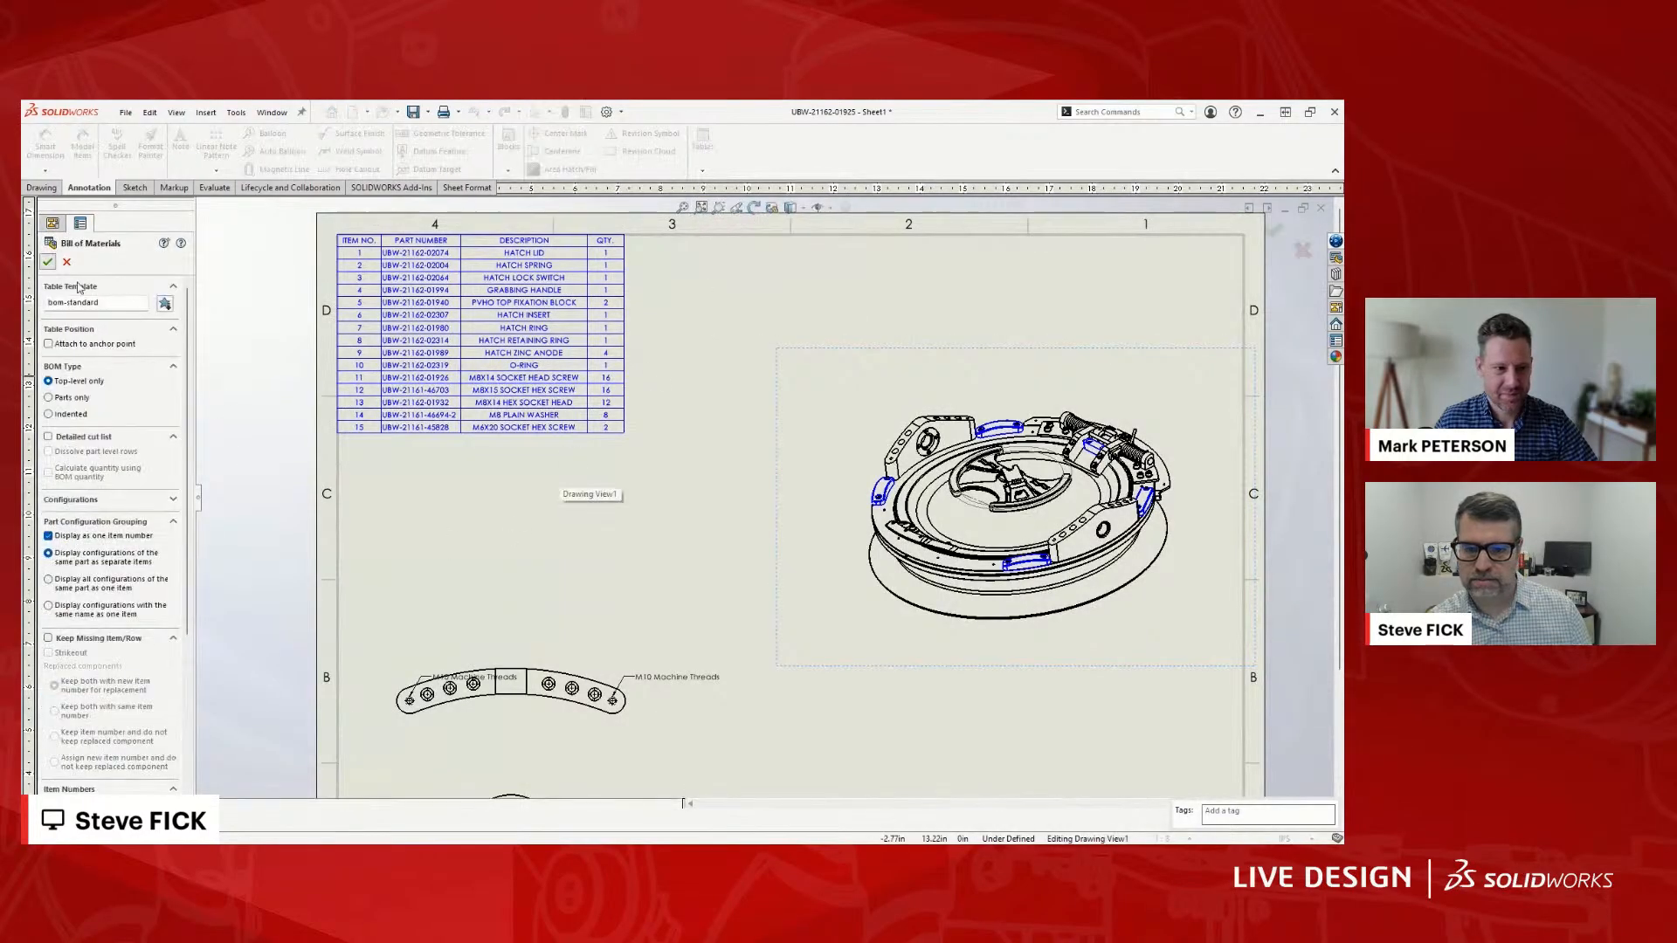
left_click(48, 261)
left_click(343, 460)
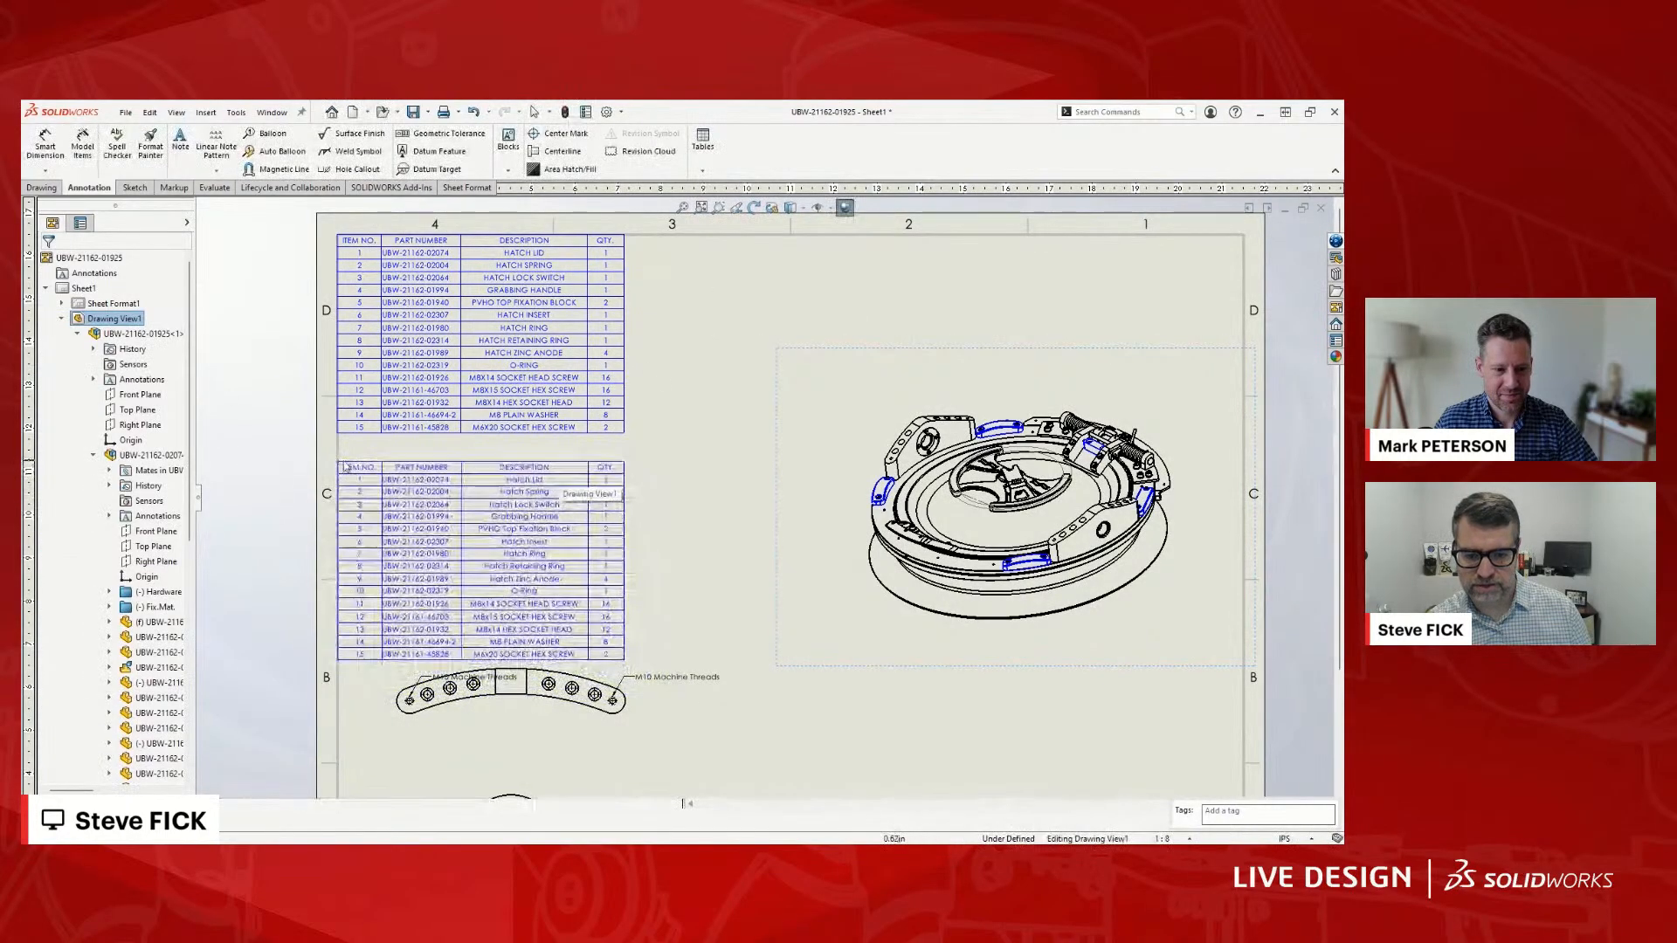
left_click(343, 459)
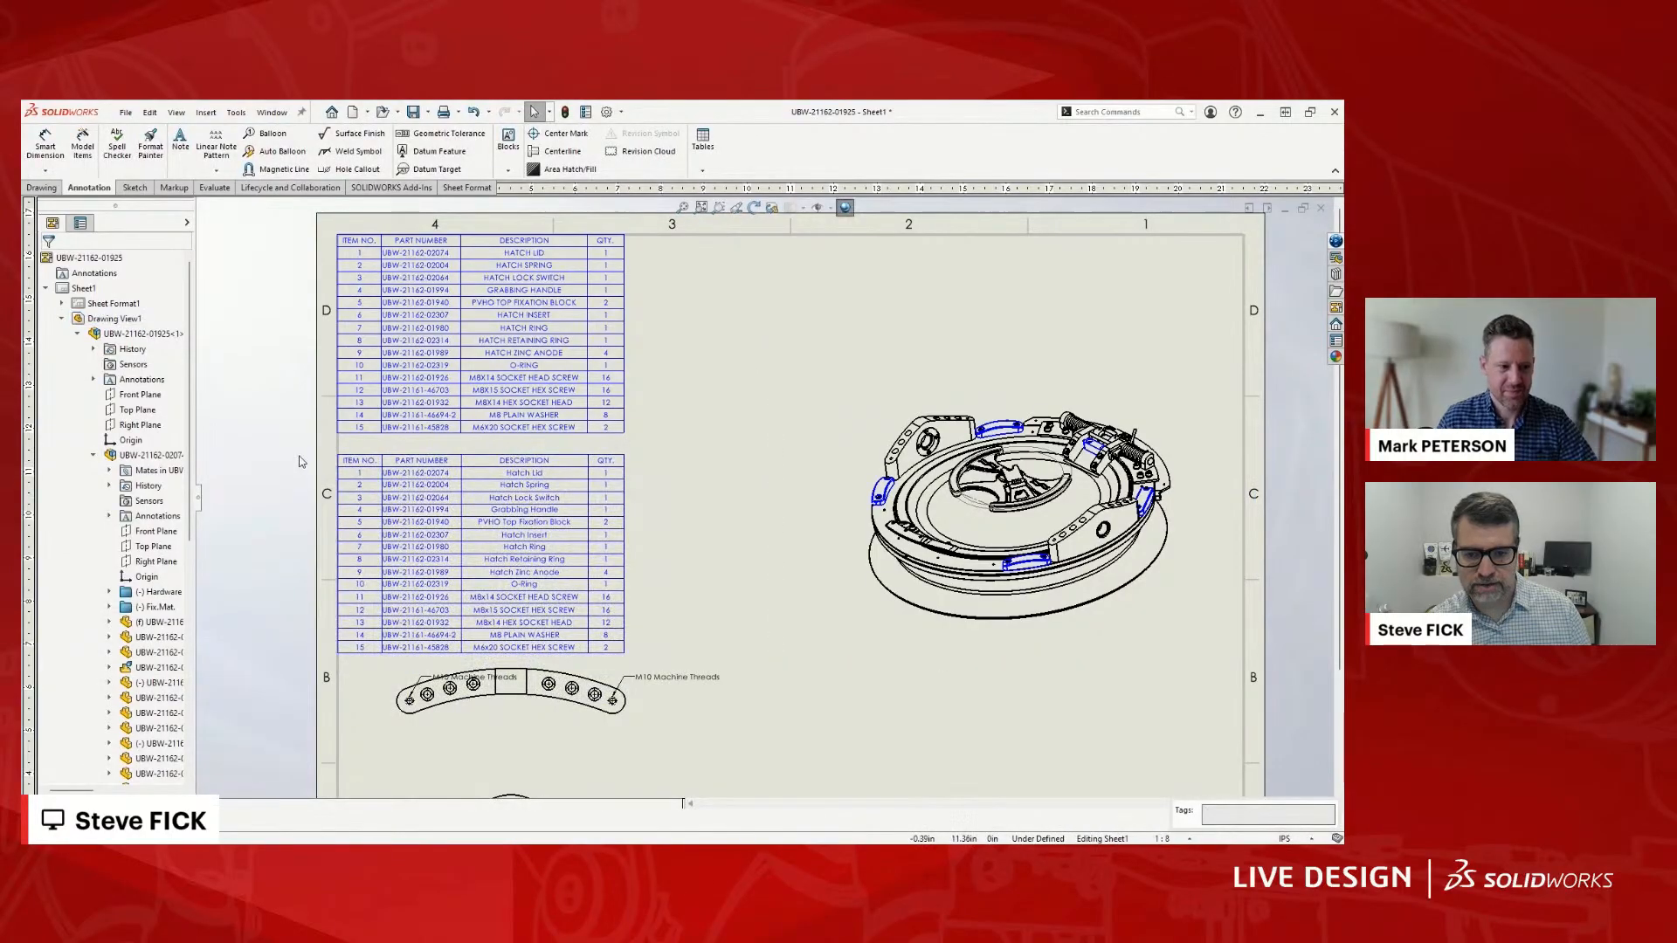
- Apply a custom filter to the second bill of materials so it shows only rows whose DESCRIPTION begins with M
scroll(456, 486, "down", 5)
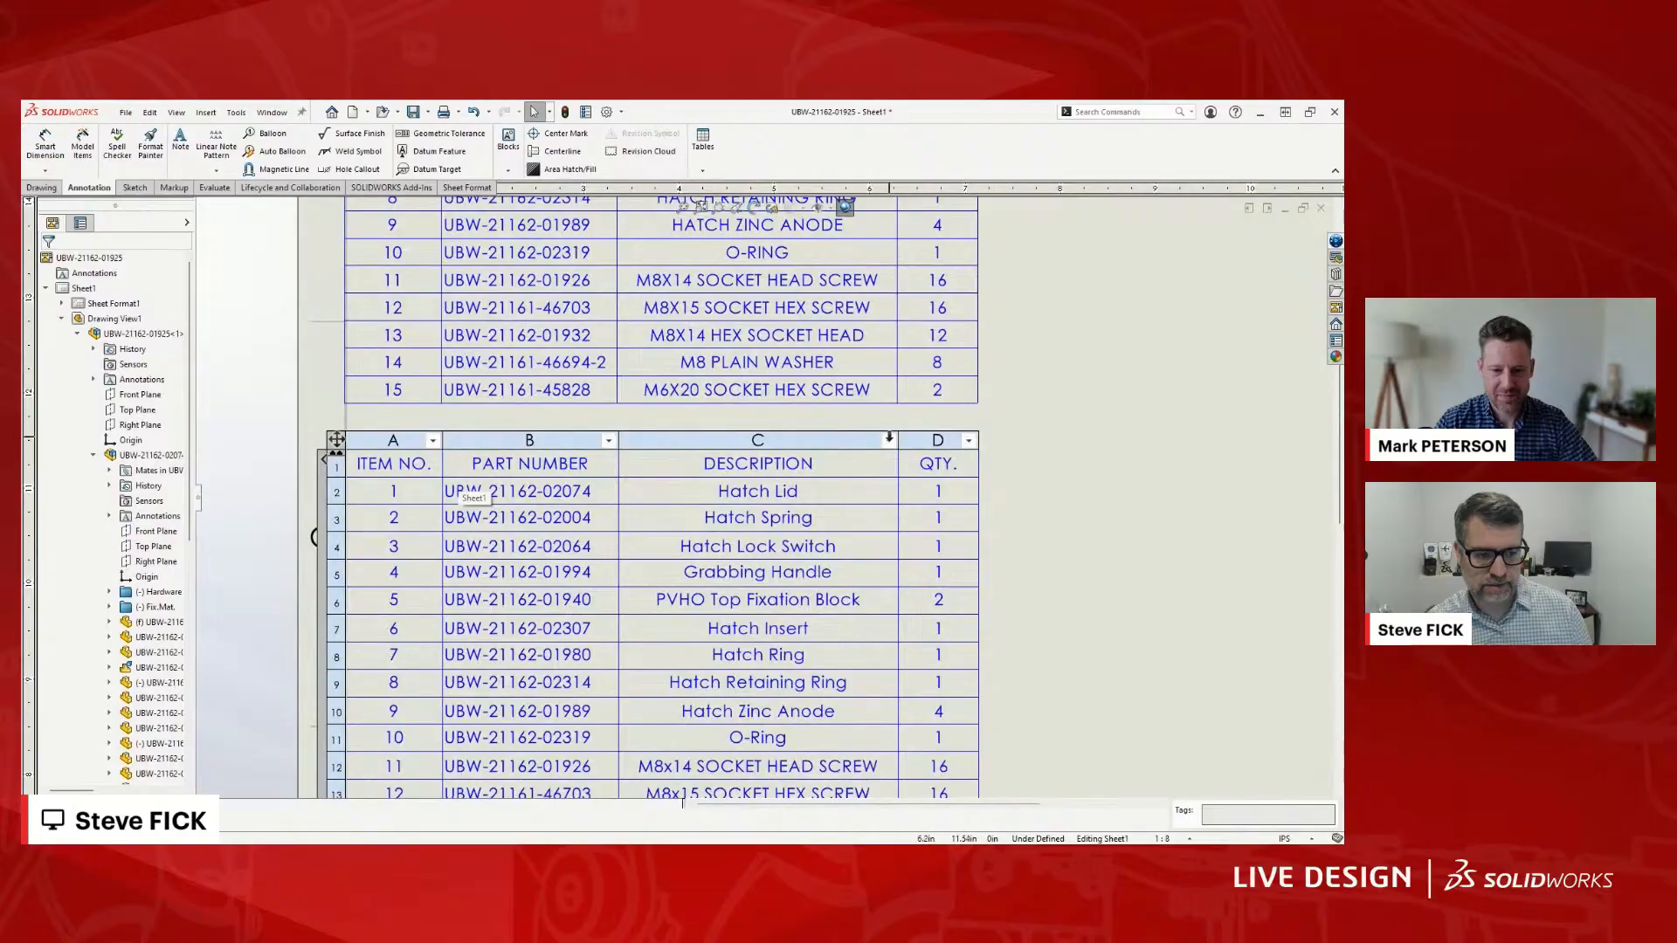
left_click(889, 438)
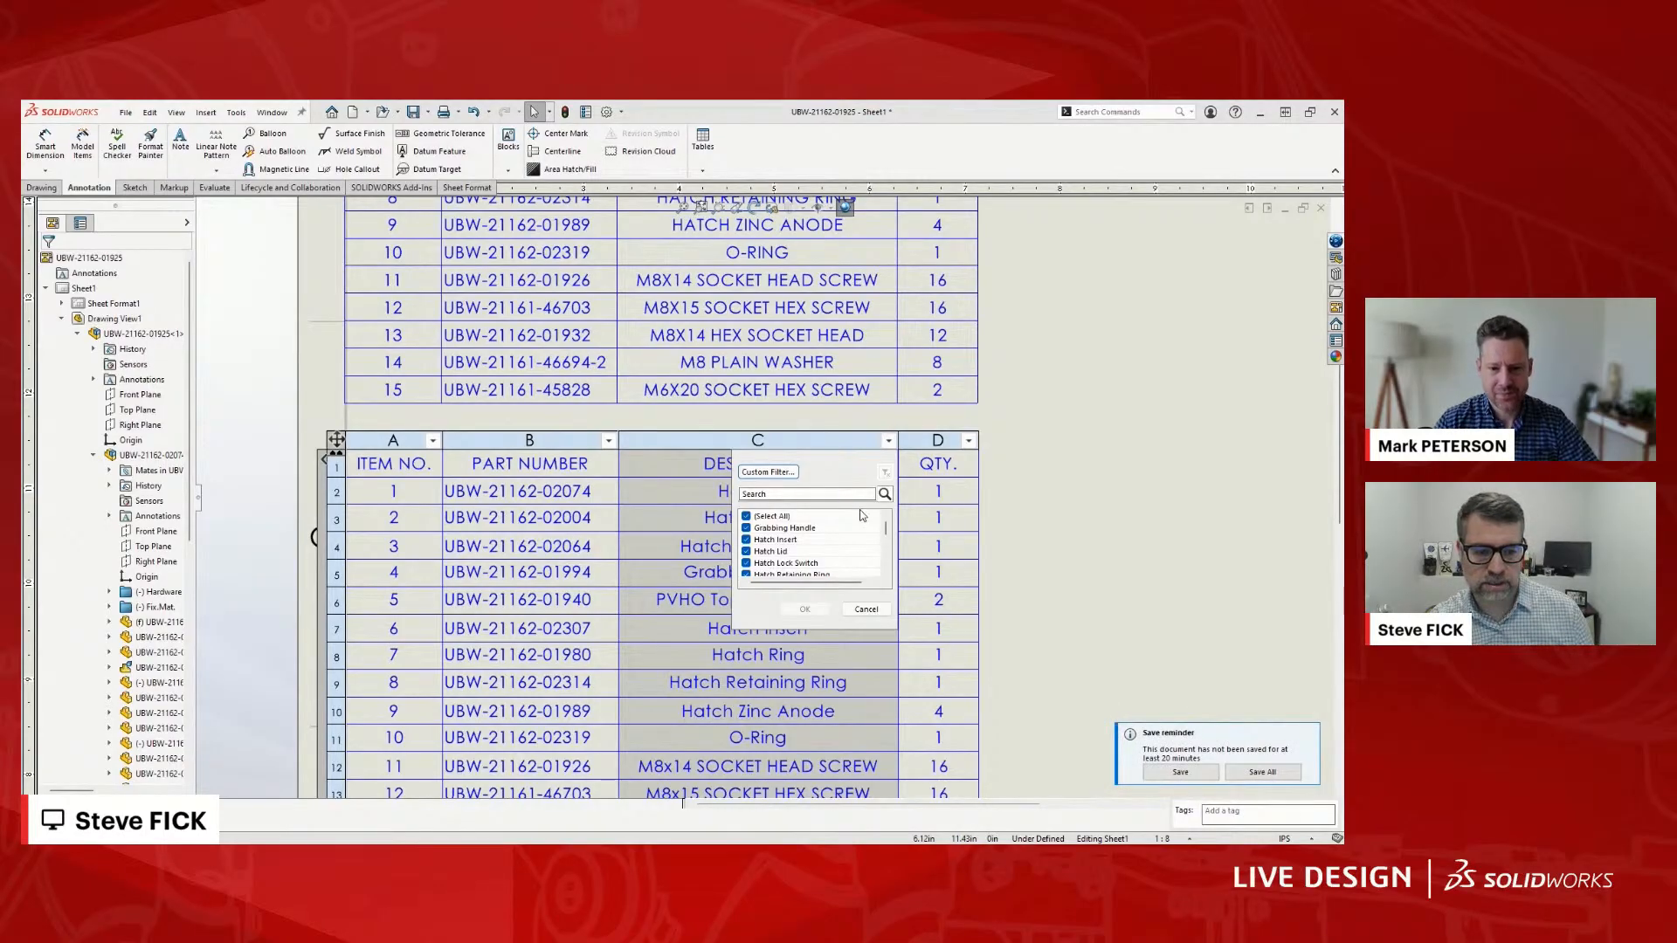
left_click(791, 478)
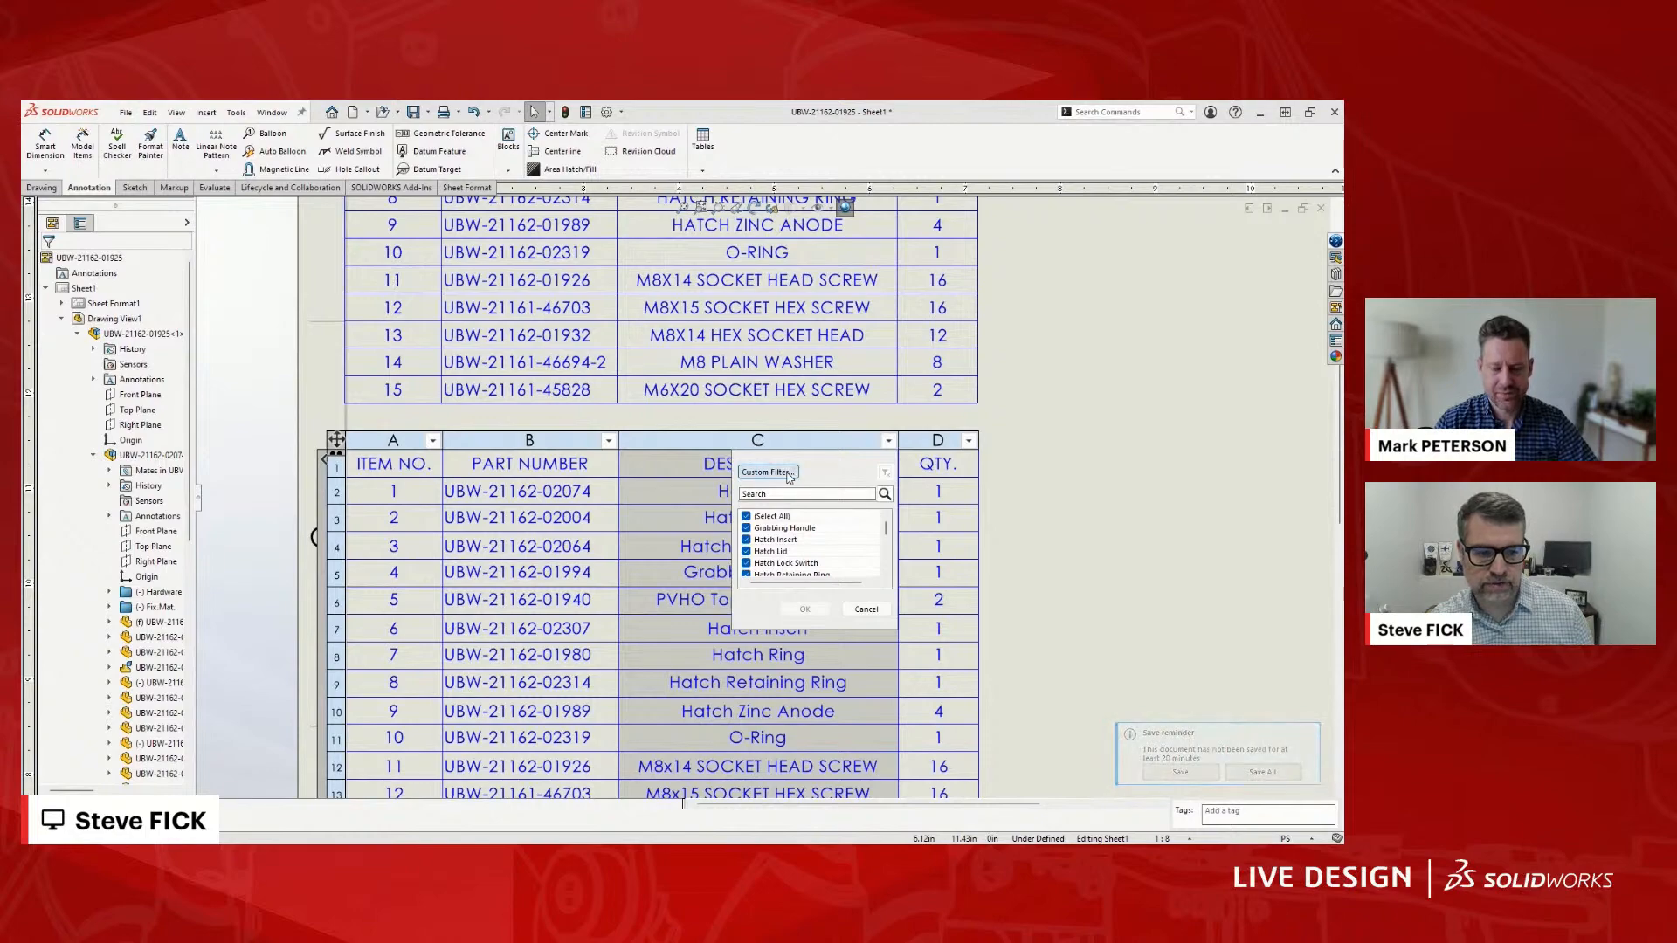
left_click(750, 516)
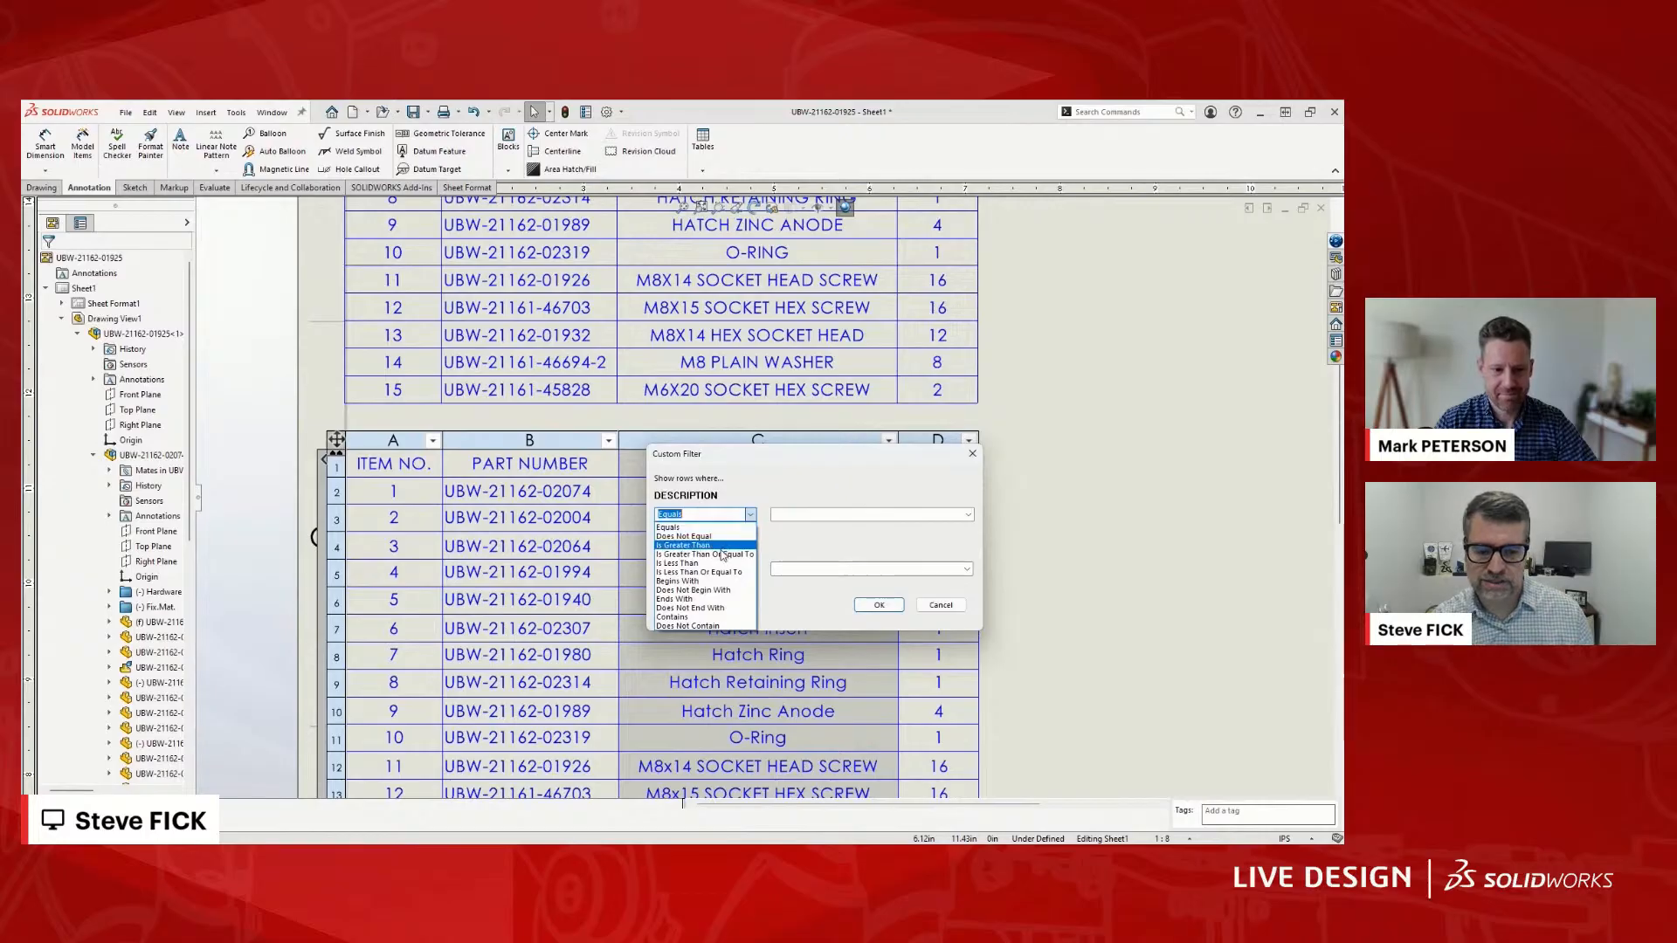
left_click(732, 581)
left_click(798, 515)
type("M")
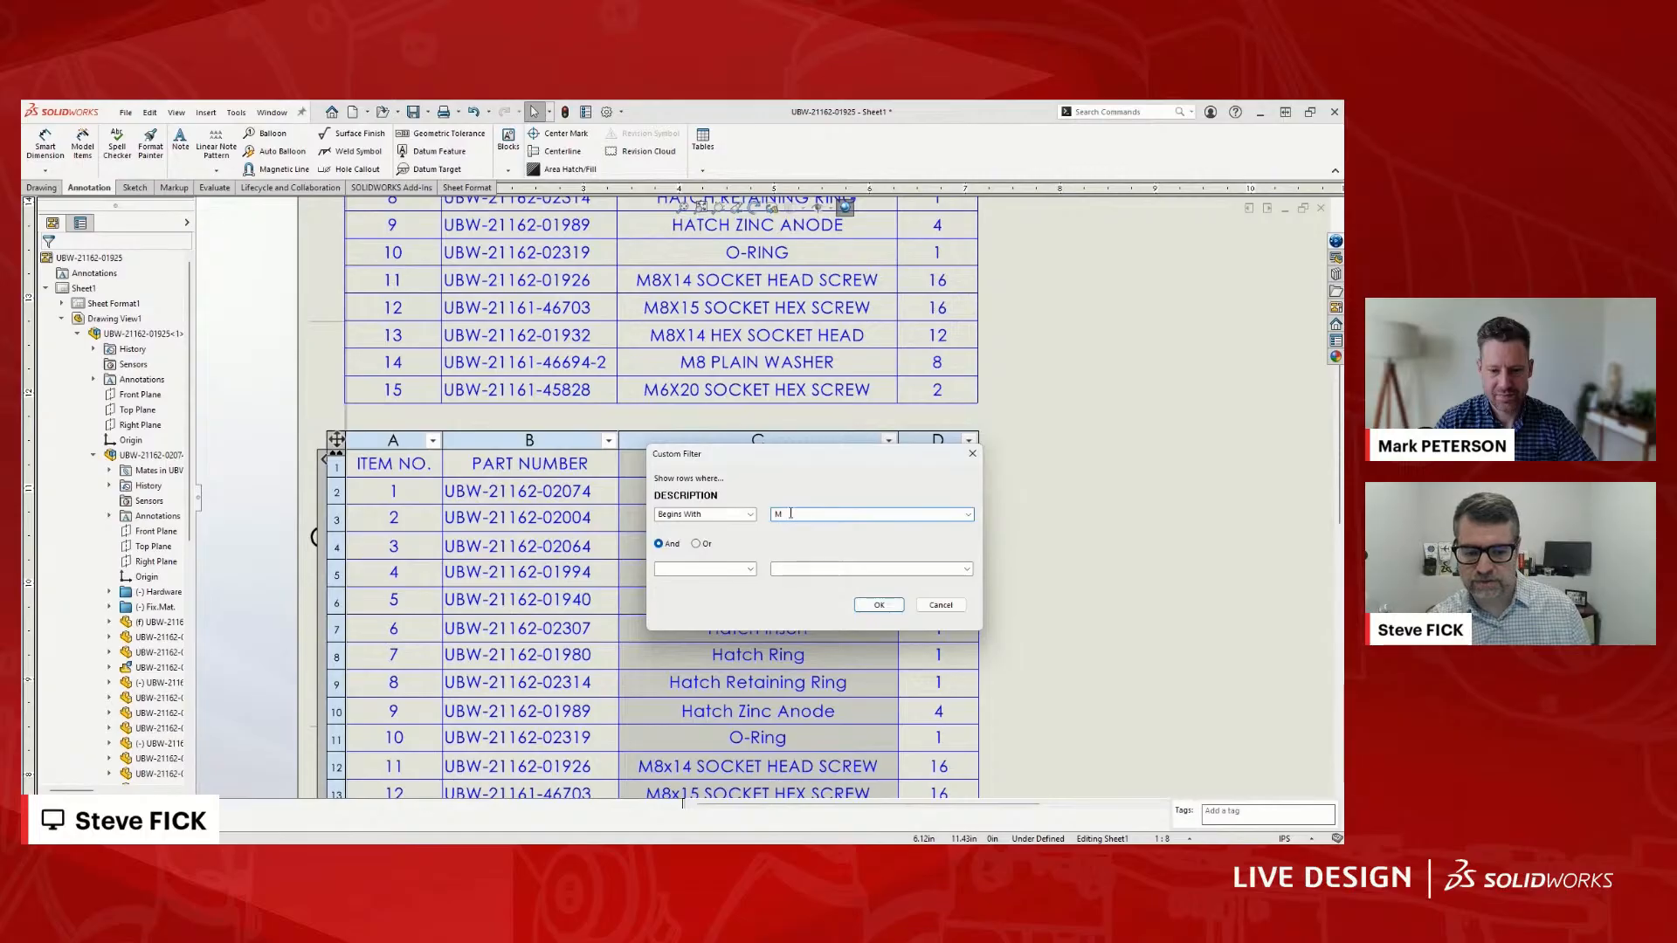
left_click(878, 605)
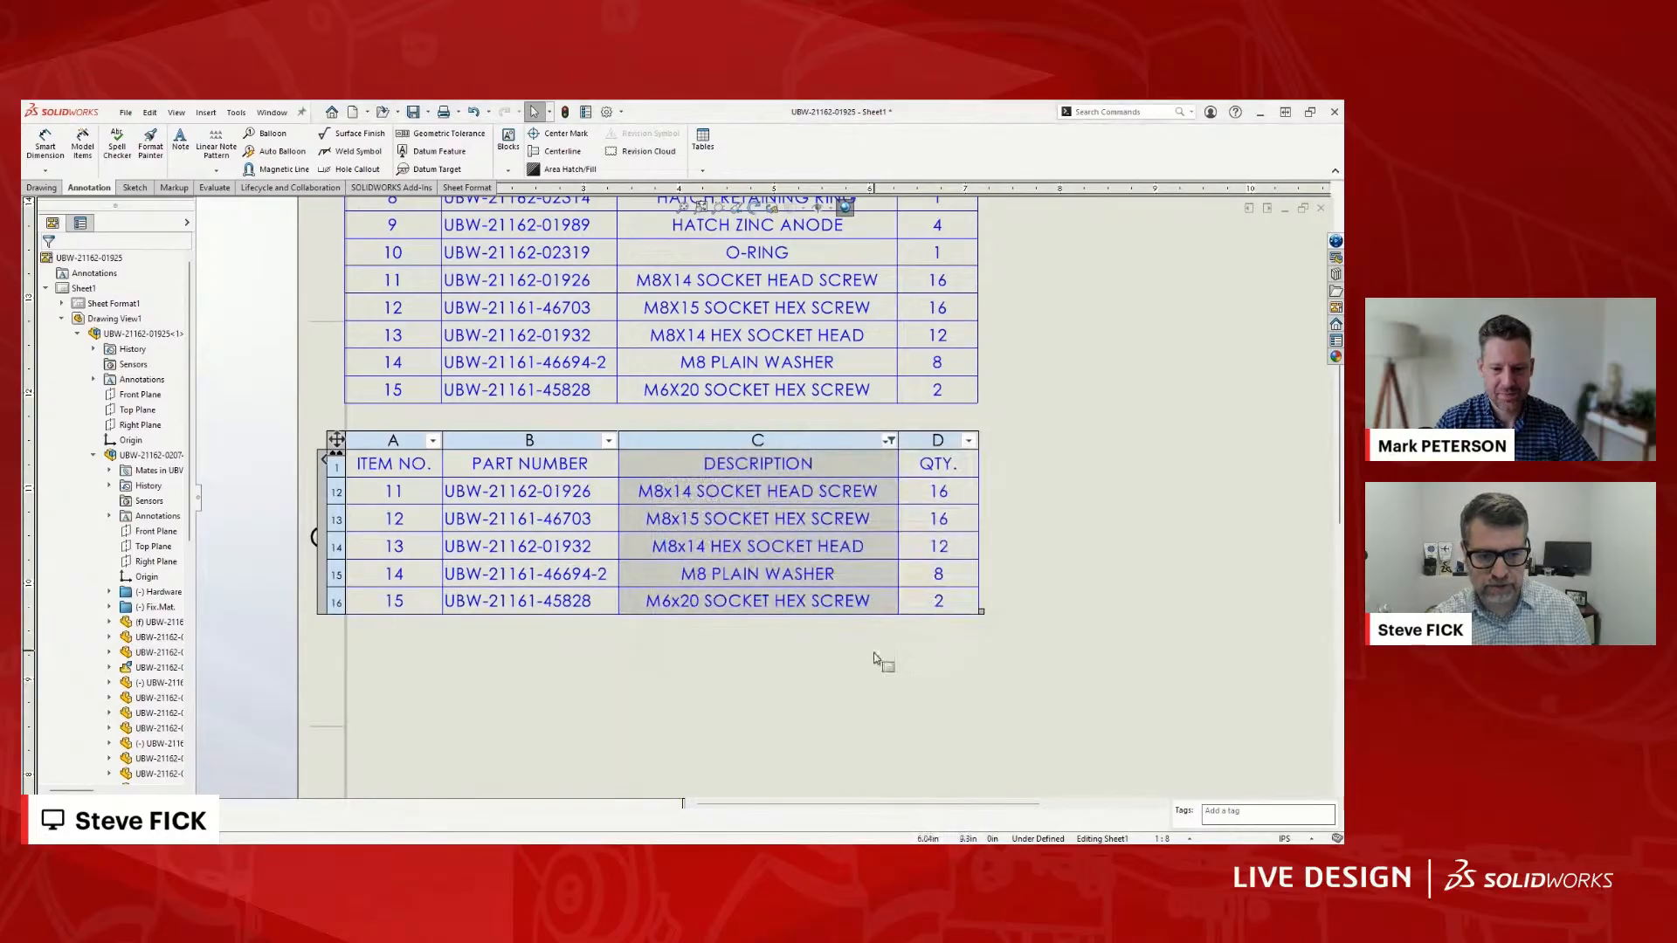
- Move the filtered bill of materials slightly lower to widen its gap from the first table, and display the whole sheet
left_click_drag(337, 440, 341, 525)
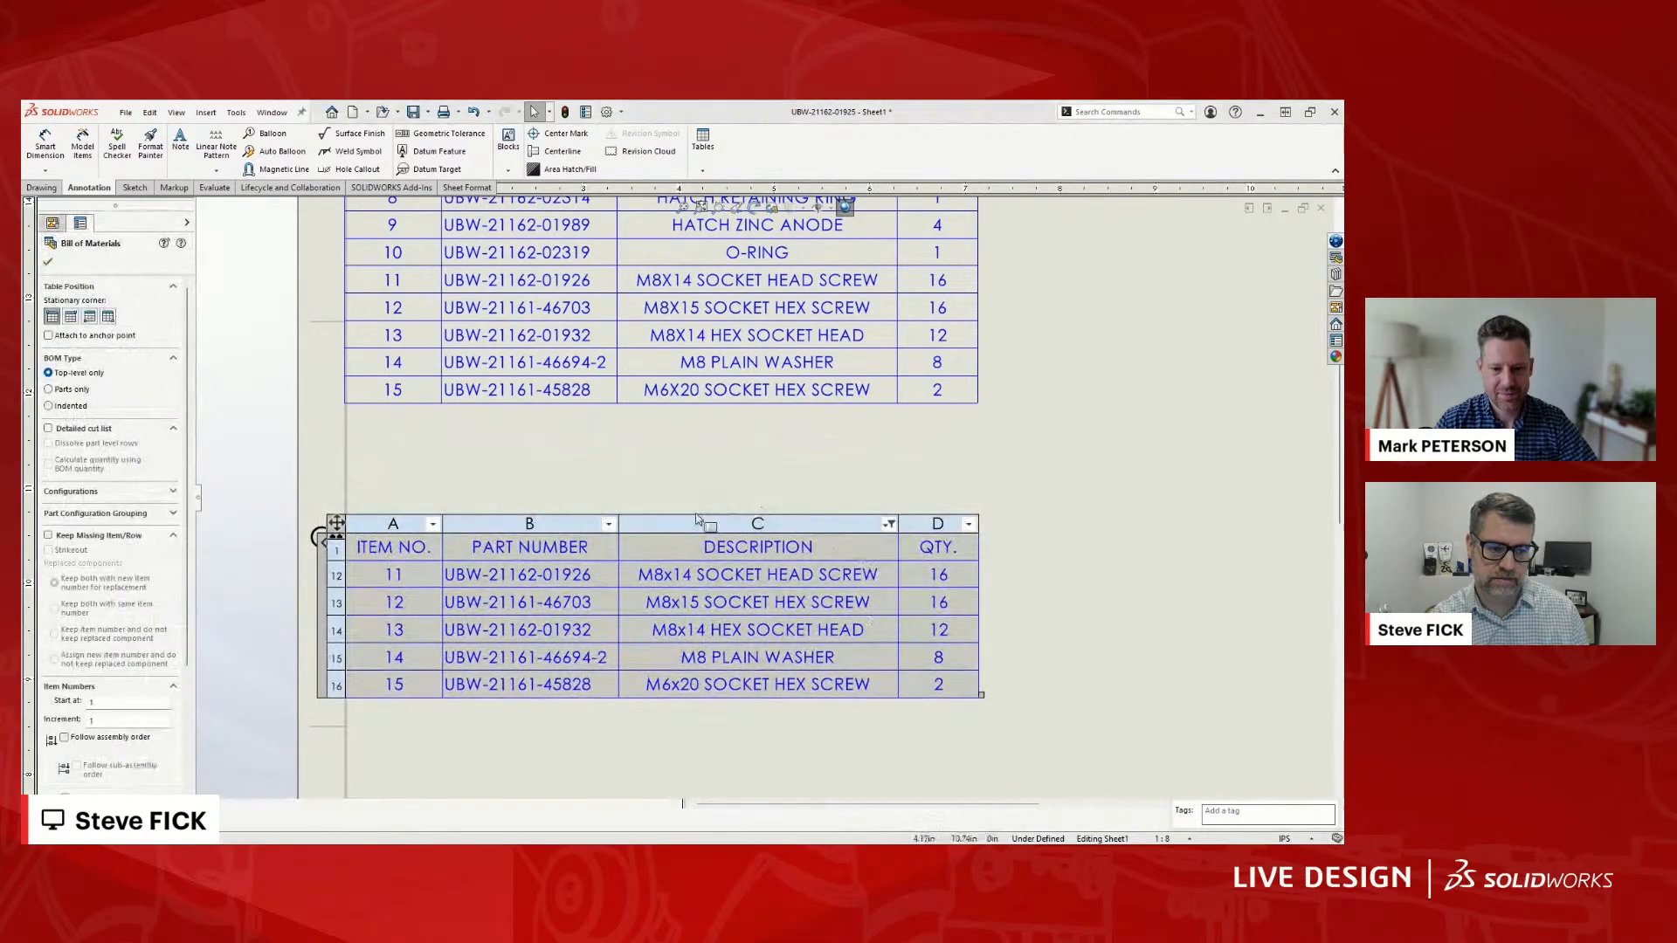
left_click(977, 492)
scroll(966, 499, "up", 2)
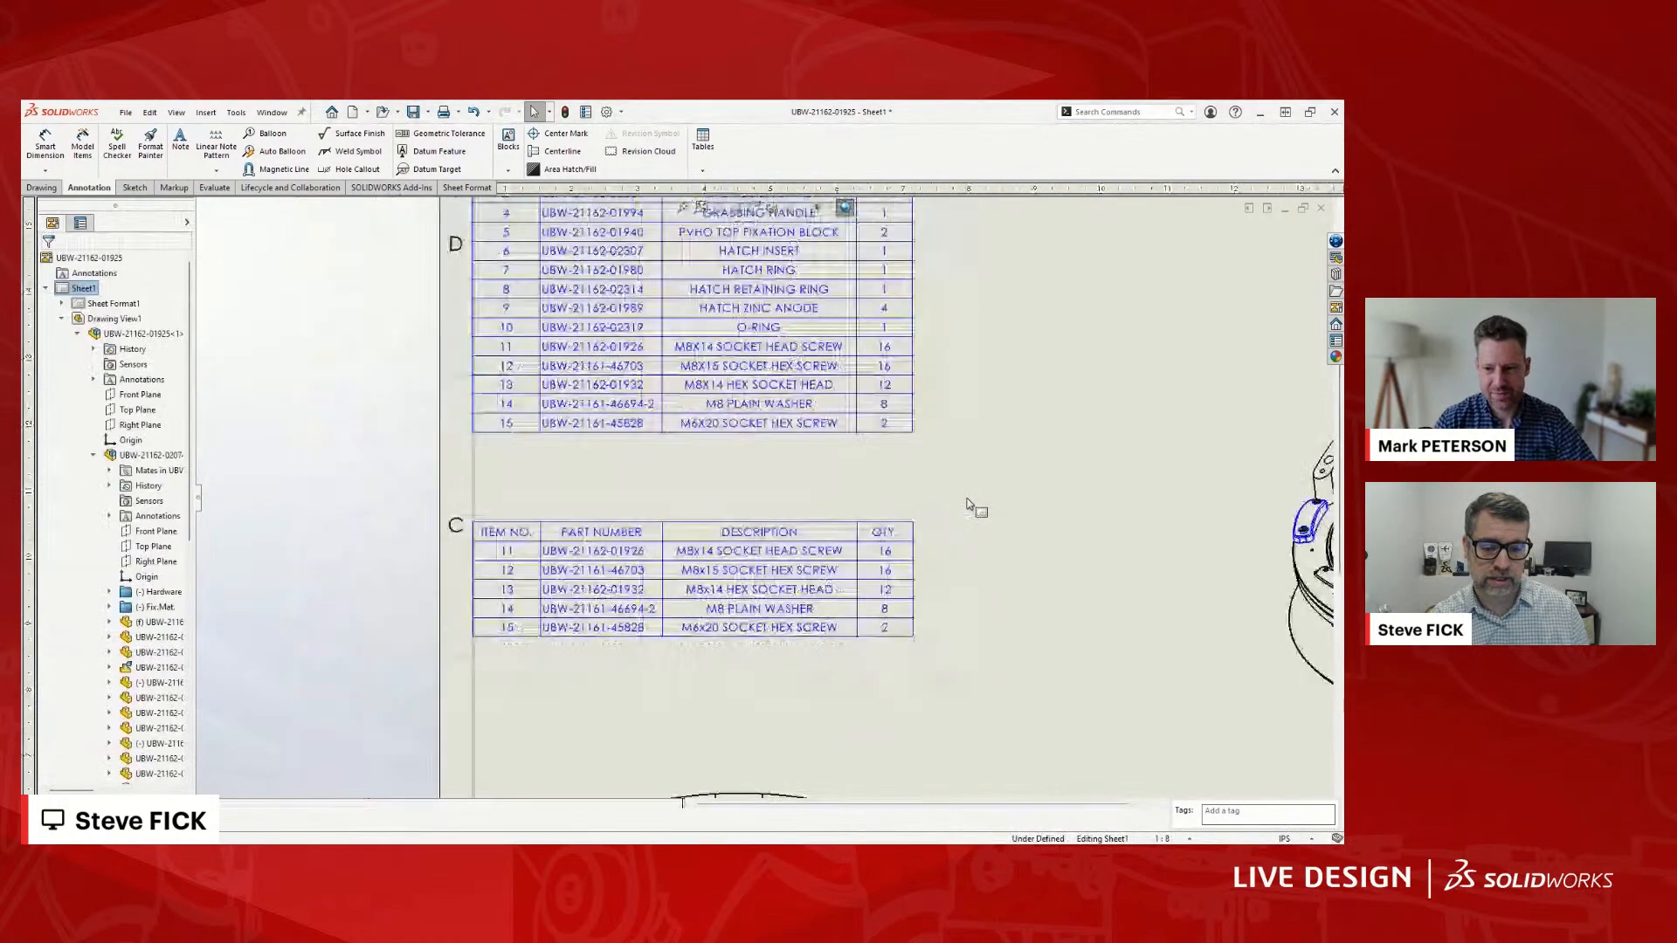
scroll(768, 561, "up", 3)
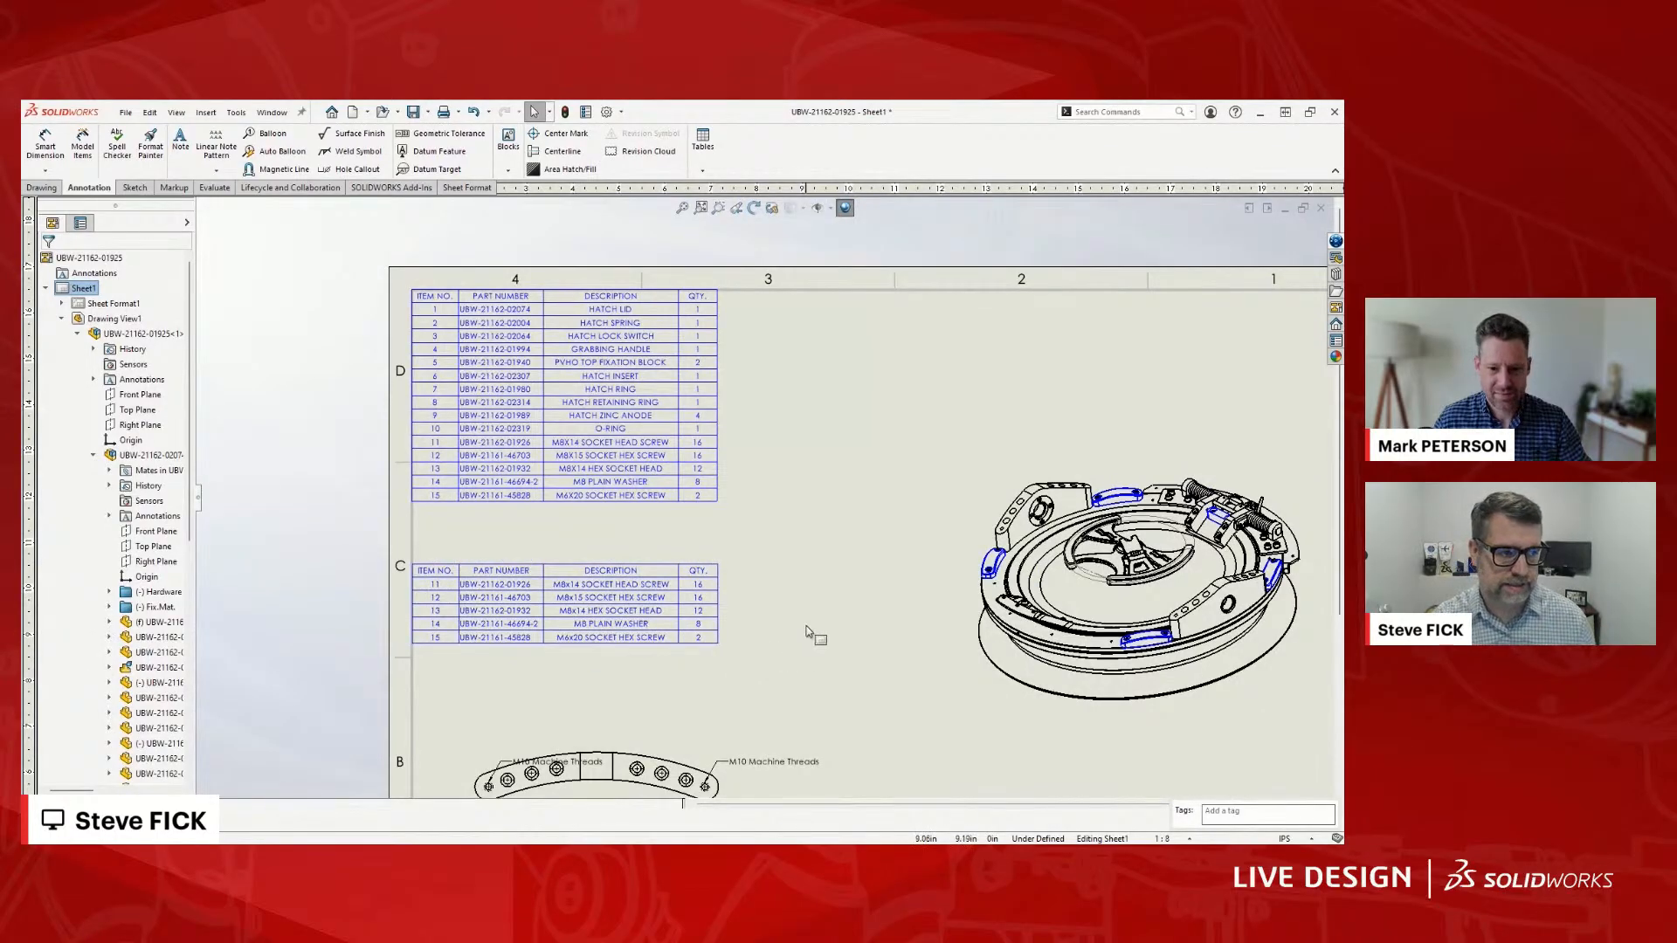
key("f")
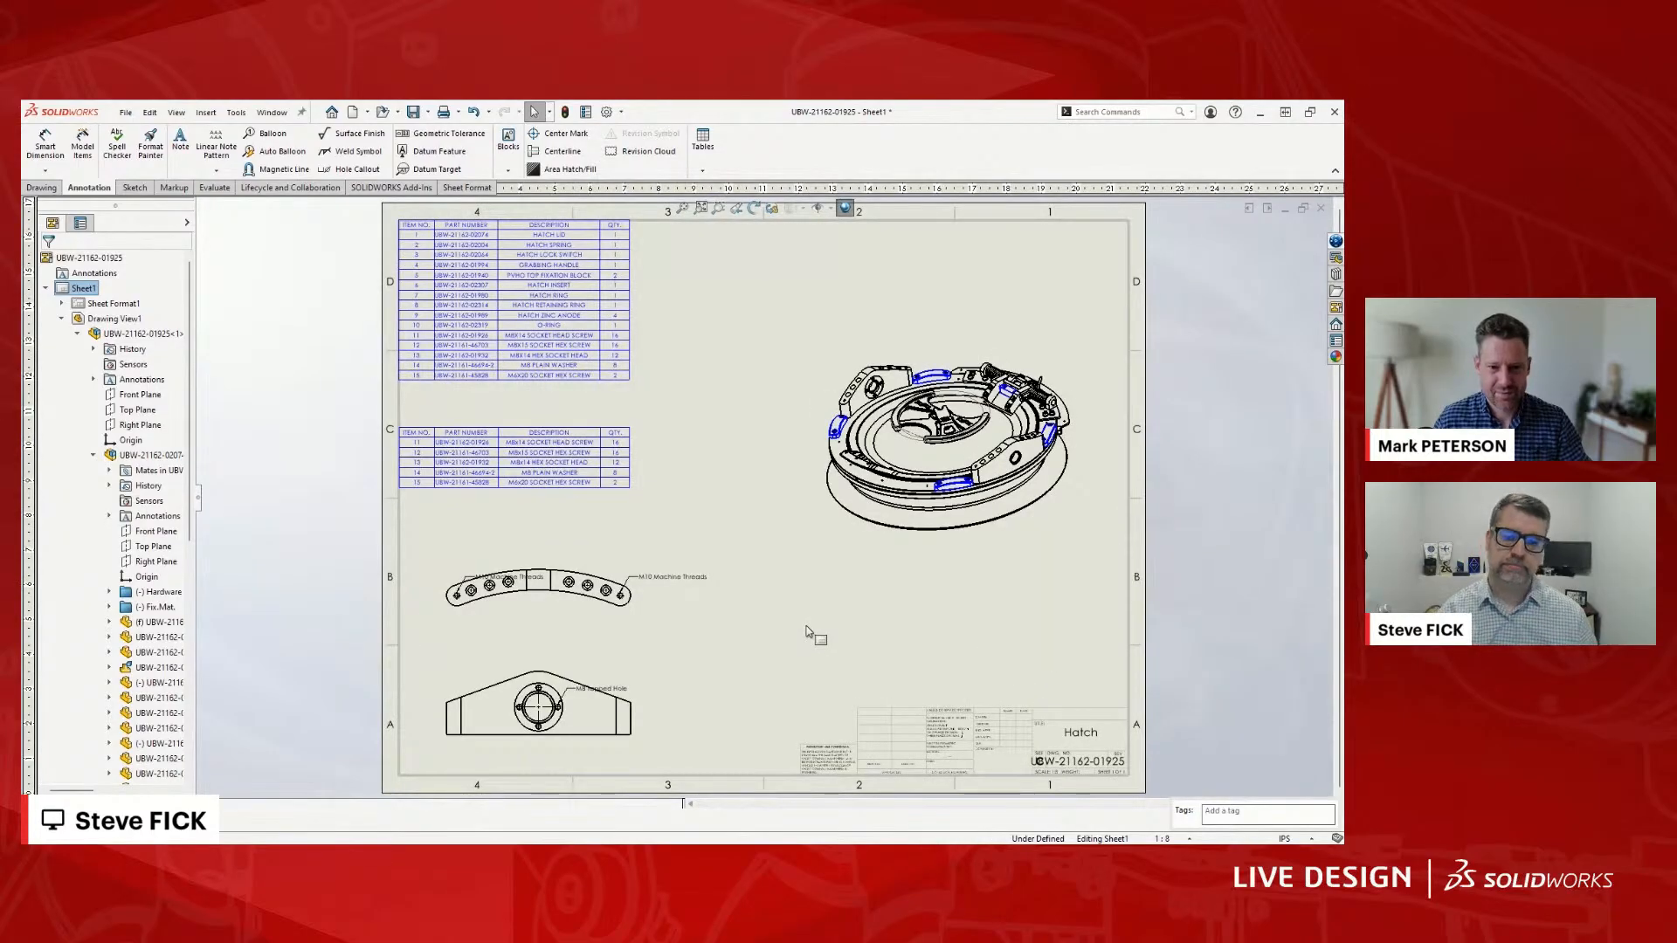